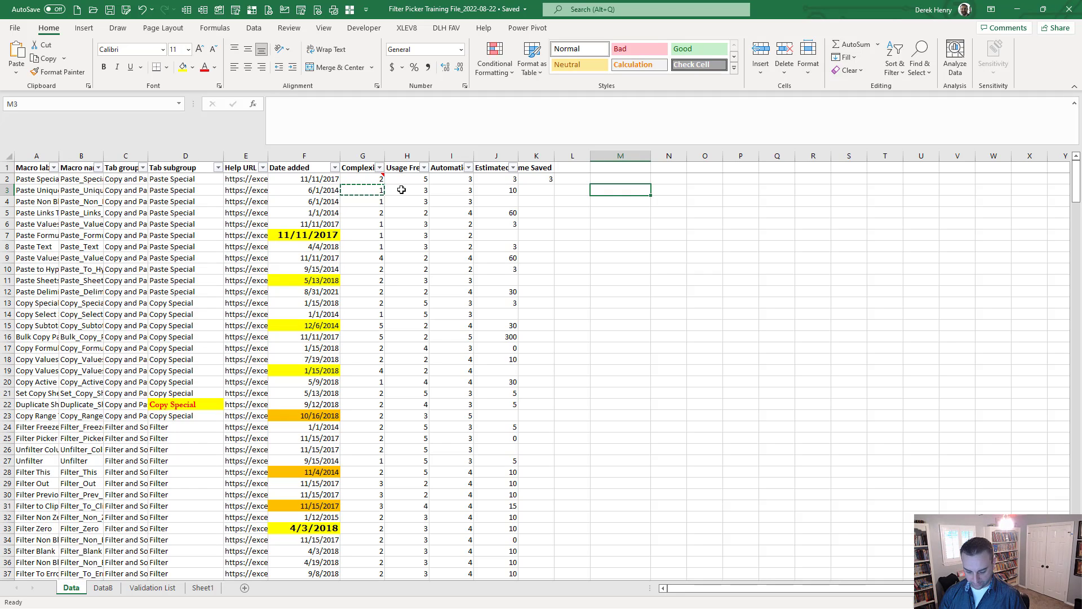
Paste all properties of the copied cell G3 into M3 using the paste type picker.
{"action": "key", "text": "ctrl+shift+v"}
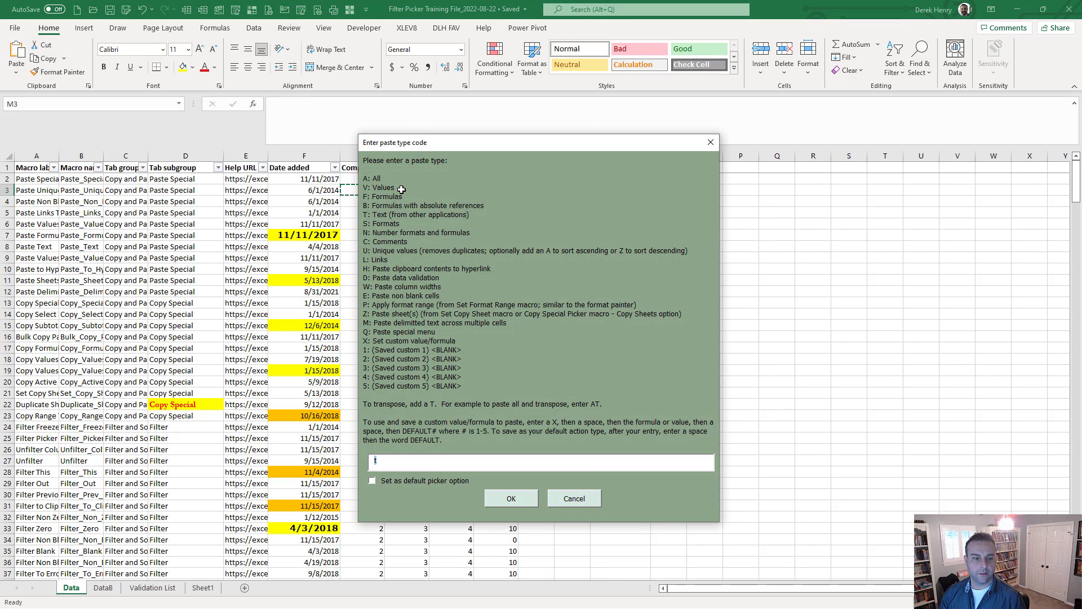
{"action": "key", "text": "Return"}
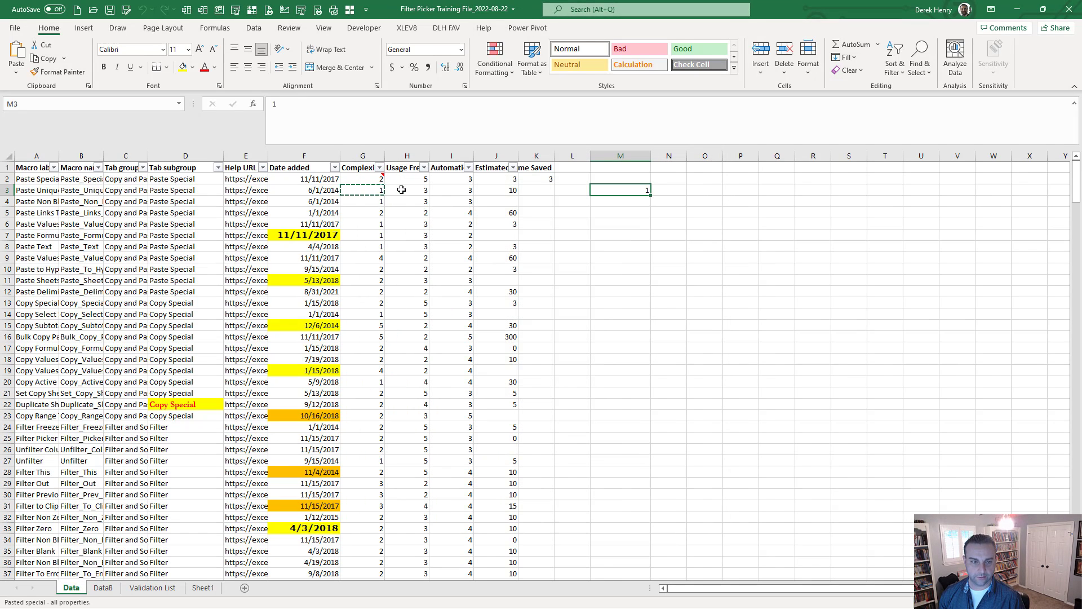
{"action": "key", "text": "Down"}
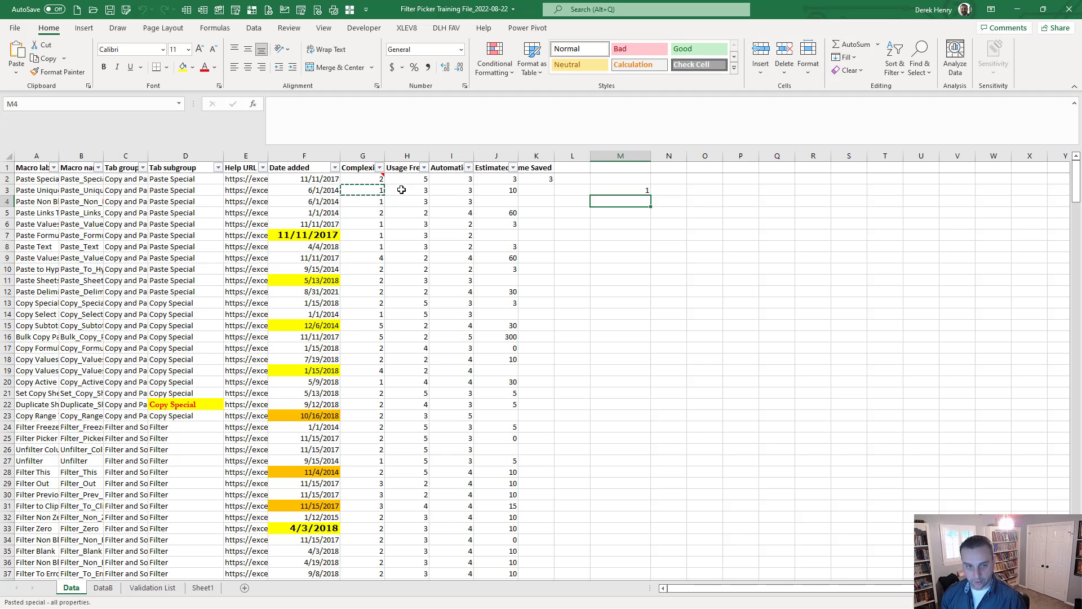
Copy the VLOOKUP cell K2 and paste only its value into M4 using the paste type picker.
{"action": "key", "text": "Left"}
{"action": "key", "text": "Left"}
{"action": "key", "text": "Up"}
{"action": "key", "text": "Up"}
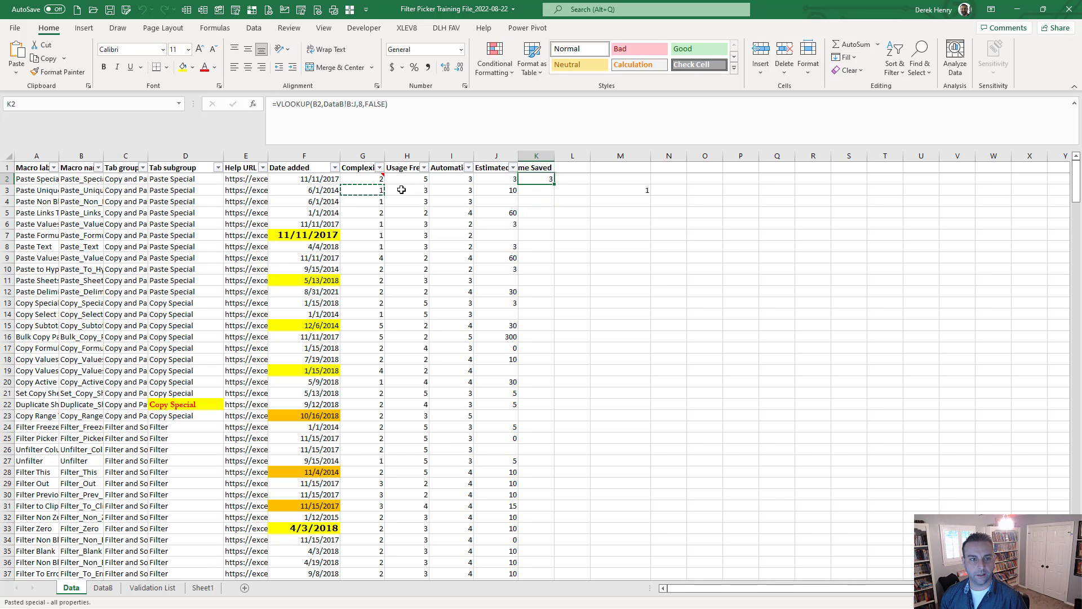
{"action": "key", "text": "ctrl+c"}
{"action": "key", "text": "Down"}
{"action": "key", "text": "Down"}
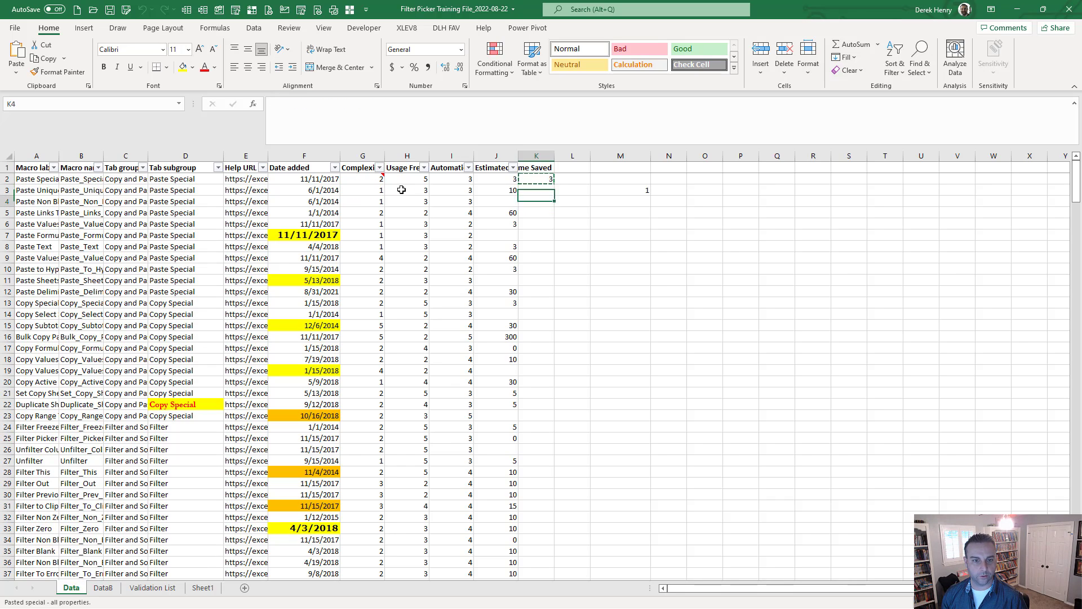
{"action": "key", "text": "Right"}
{"action": "key", "text": "Right"}
{"action": "key", "text": "ctrl+shift+v"}
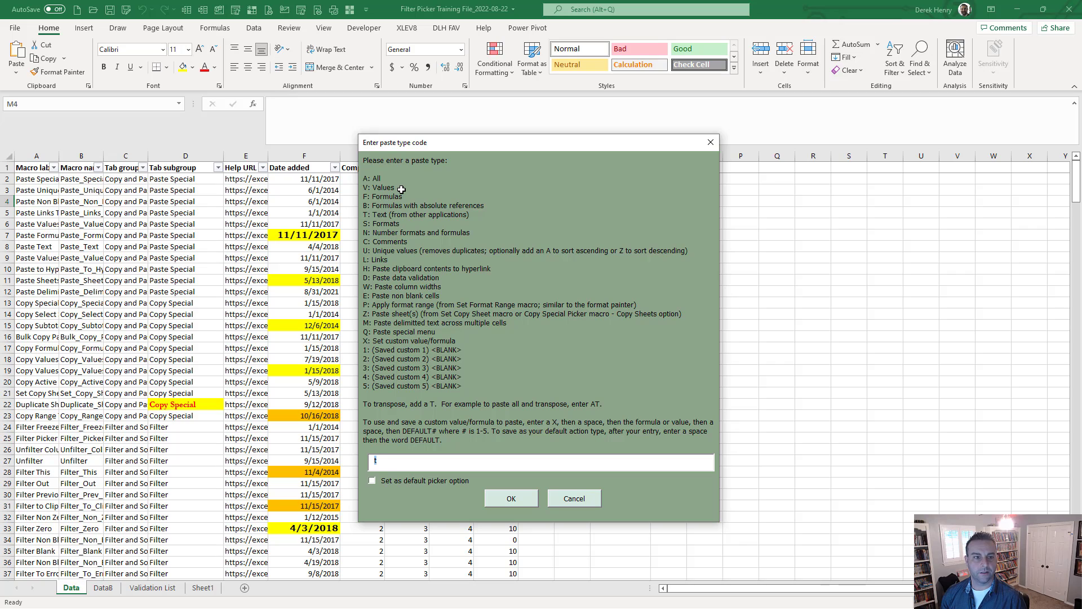
{"action": "type", "text": "v"}
{"action": "key", "text": "Return"}
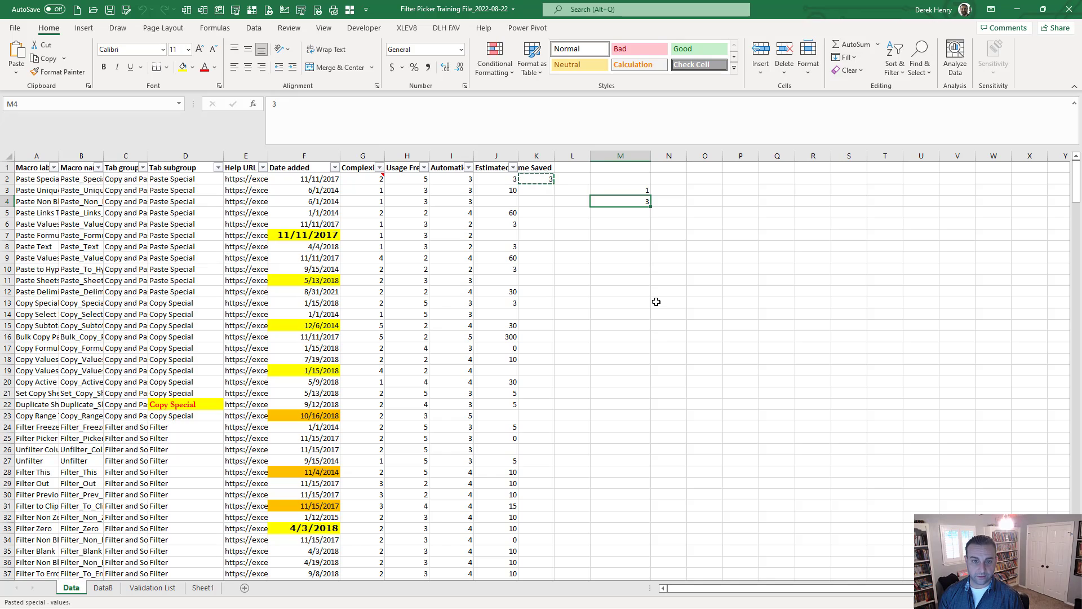
Paste the copied K2 cell into M5 as a formula and compare the formulas in K2 and M5.
{"action": "key", "text": "Down"}
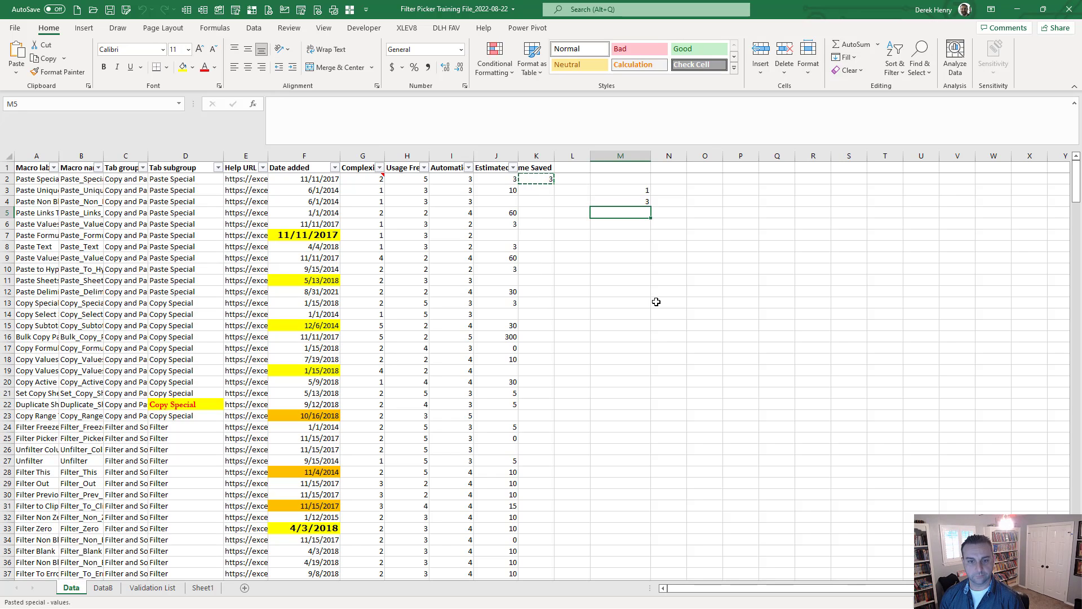
{"action": "key", "text": "ctrl+shift+v"}
{"action": "type", "text": "f"}
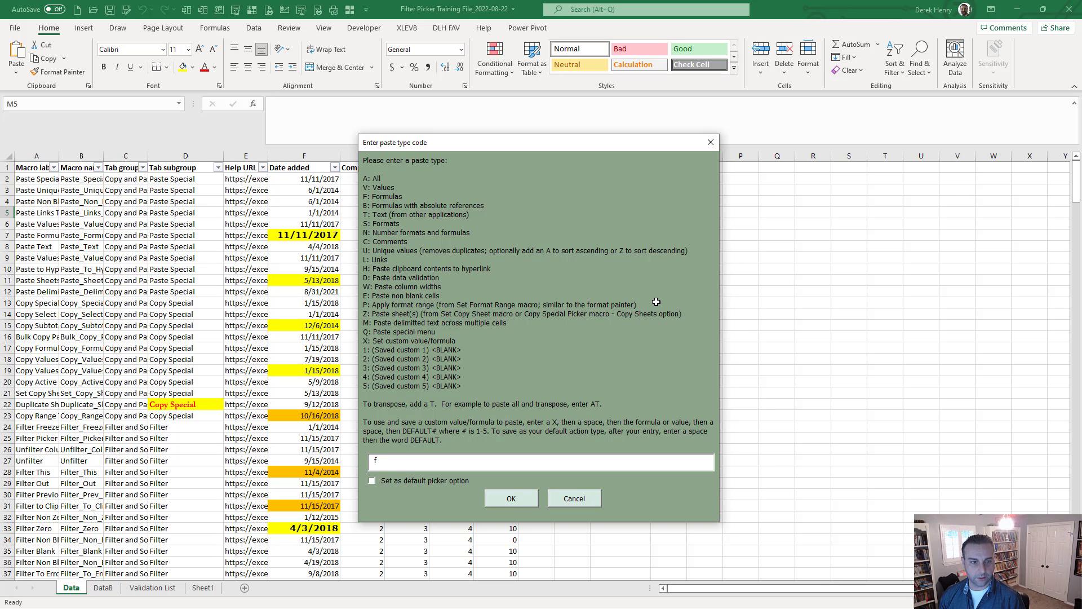
{"action": "key", "text": "Return"}
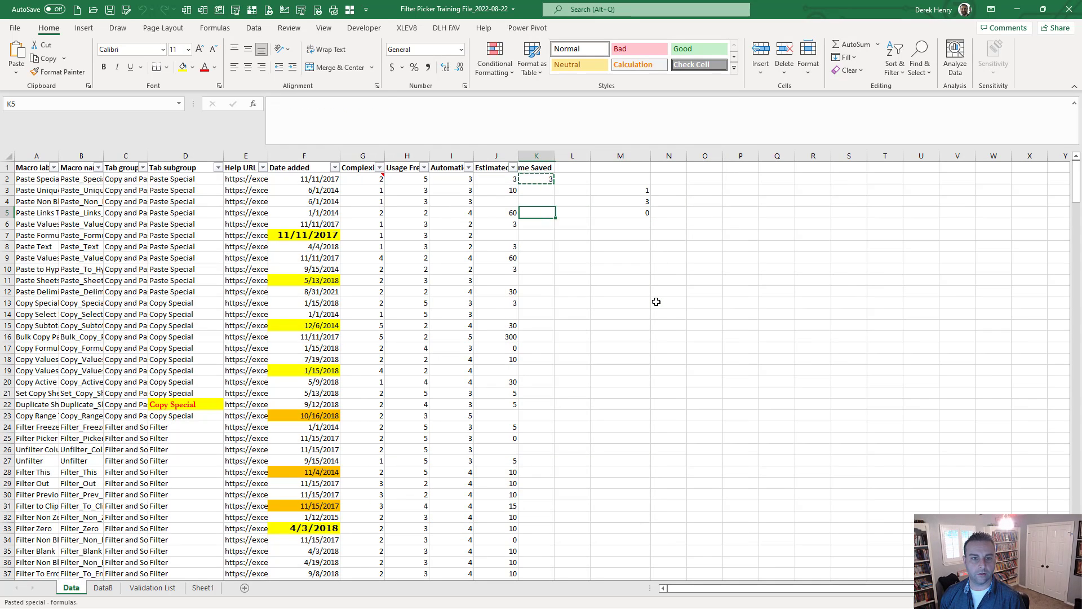
{"action": "key", "text": "Up"}
{"action": "key", "text": "Up"}
{"action": "key", "text": "Up"}
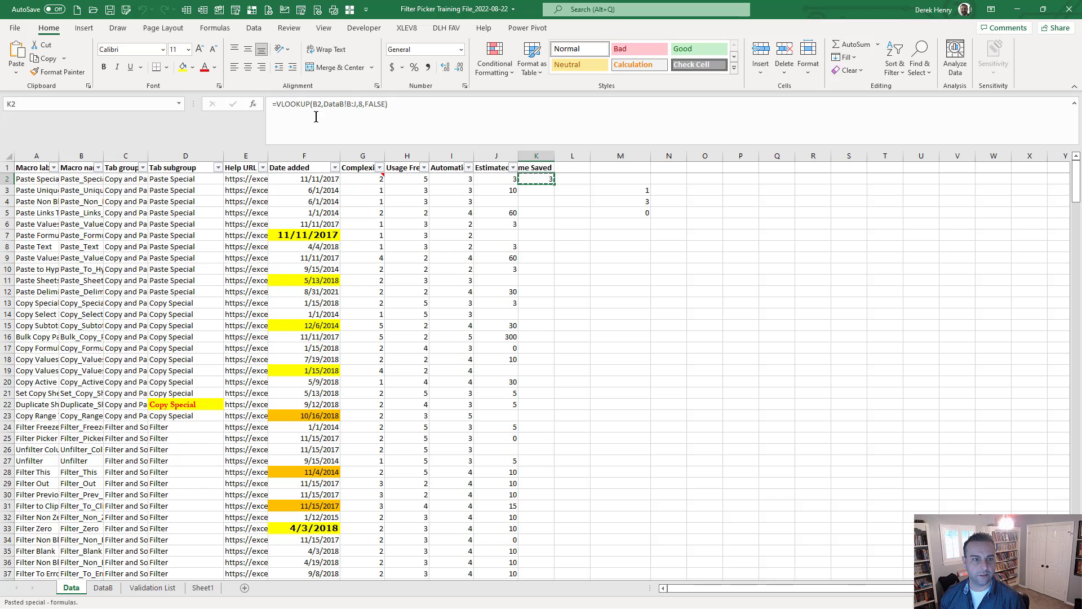
{"action": "left_click", "coordinate": [628, 211]}
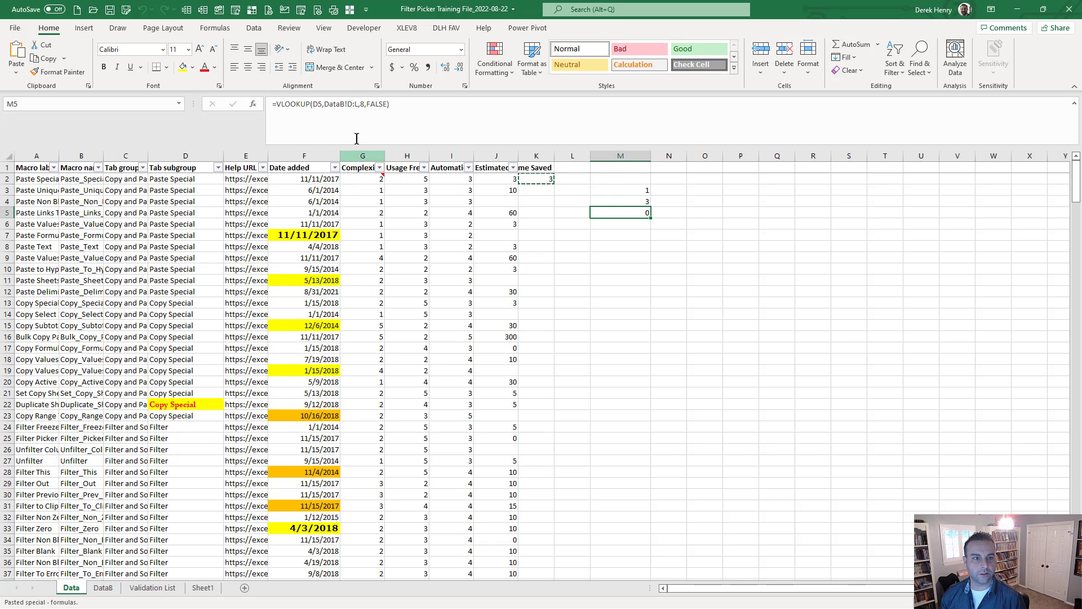
Paste the copied K2 cell into M6 as a formula with absolute references and compare it with K2's formula.
{"action": "left_click", "coordinate": [625, 223]}
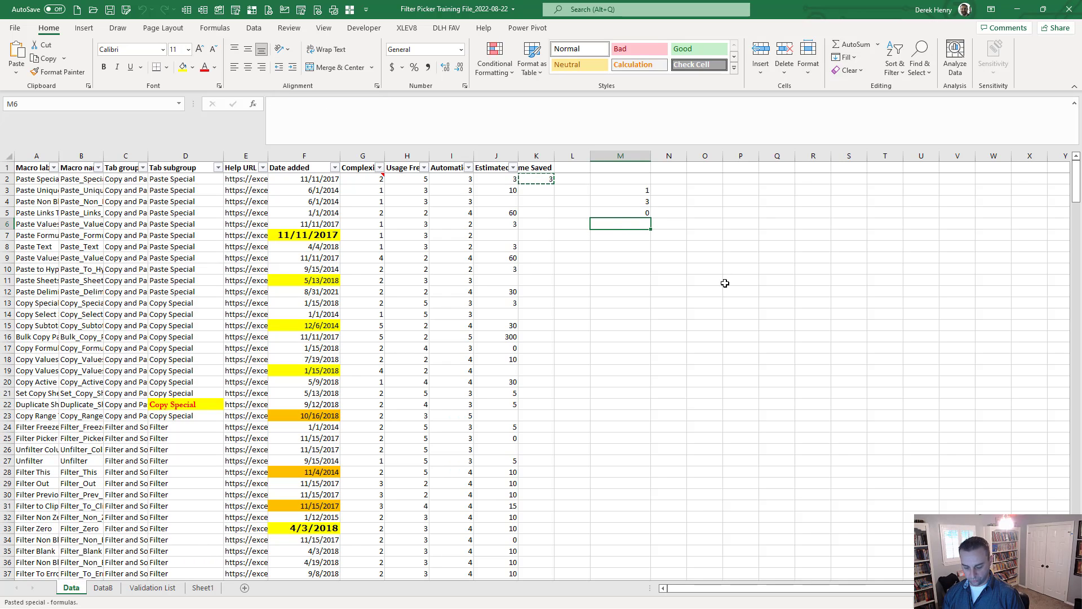
{"action": "key", "text": "ctrl+shift+v"}
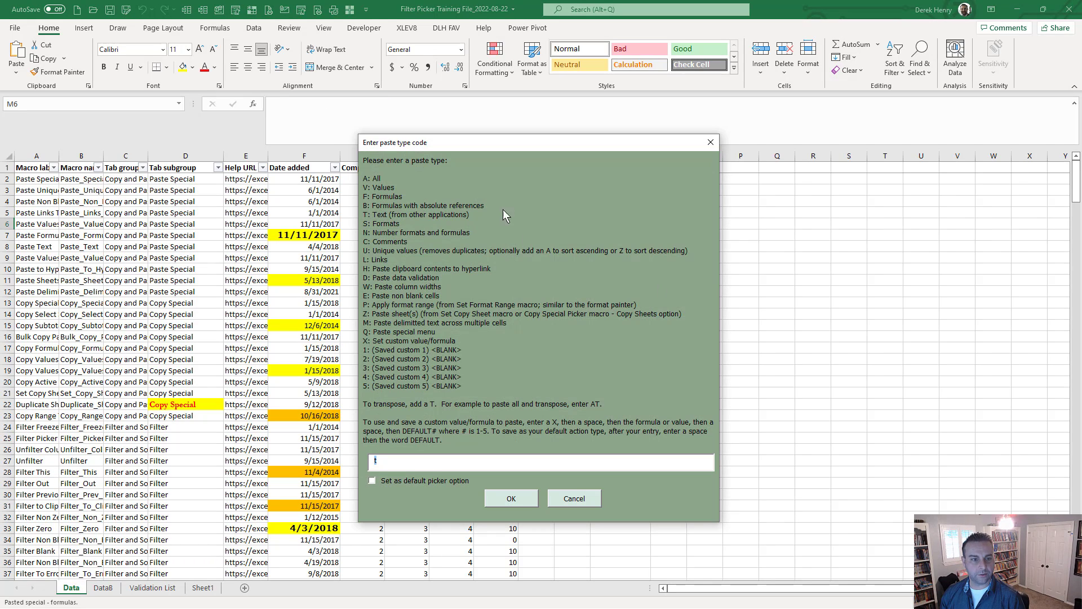
{"action": "type", "text": "v"}
{"action": "key", "text": "Return"}
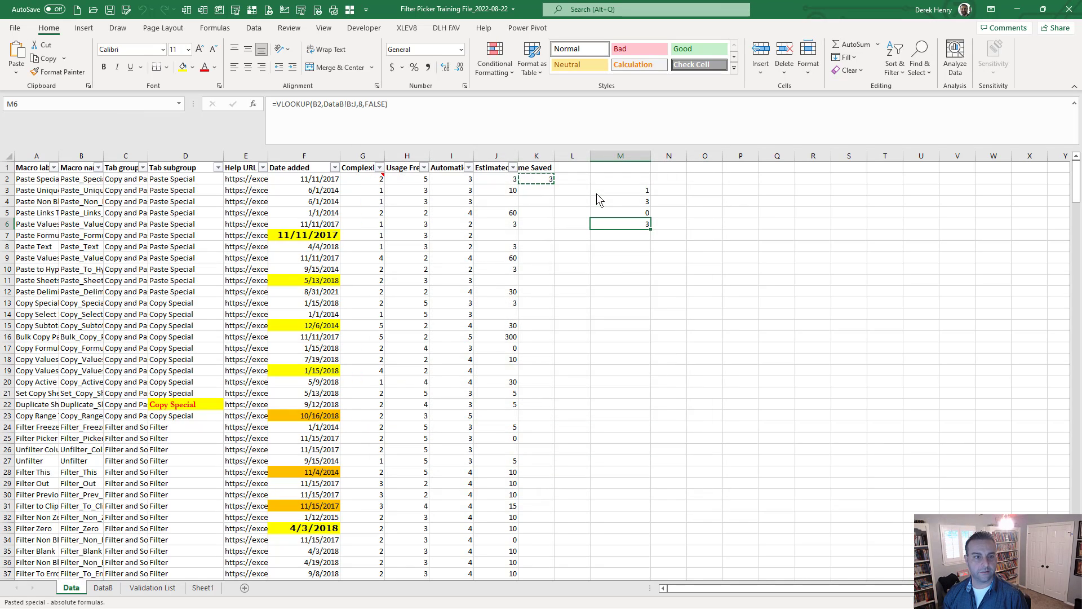
{"action": "left_click", "coordinate": [544, 180]}
{"action": "left_click", "coordinate": [630, 223]}
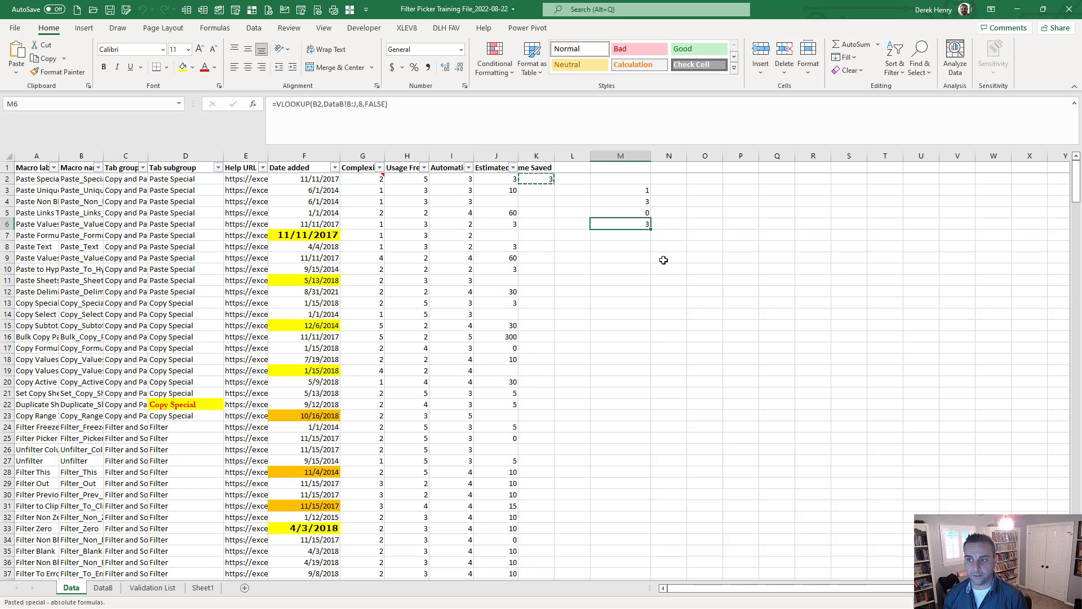
Switch to Word, copy the formatted text "Copy Special", and paste it as plain text into M7 of the Excel Data sheet.
{"action": "key", "text": "alt+Tab"}
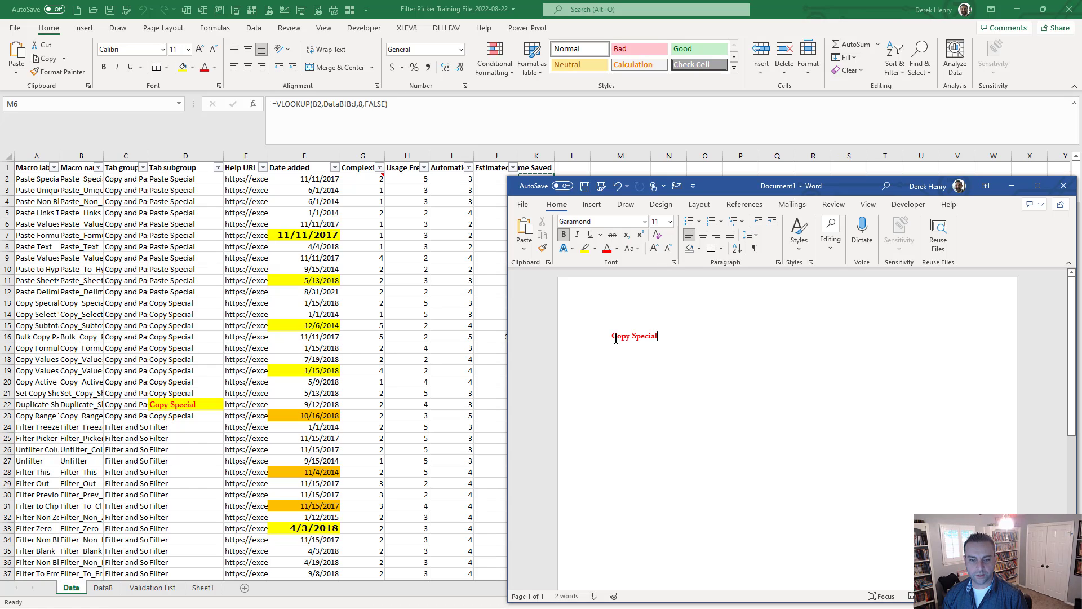
{"action": "left_click_drag", "start_coordinate": [610, 340], "coordinate": [663, 335]}
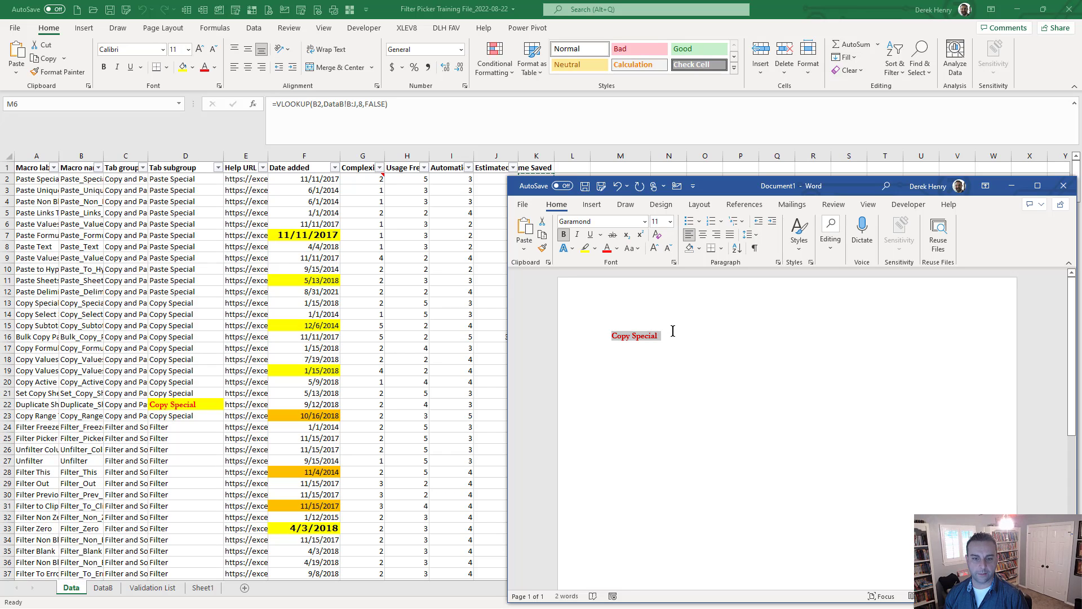
{"action": "key", "text": "alt+Tab"}
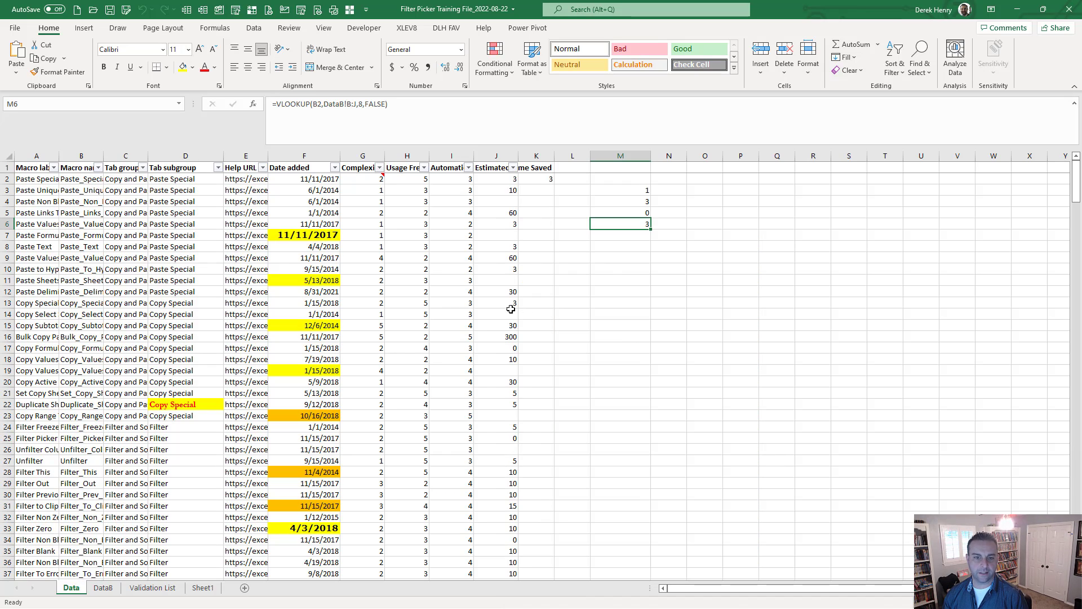
{"action": "left_click", "coordinate": [636, 237]}
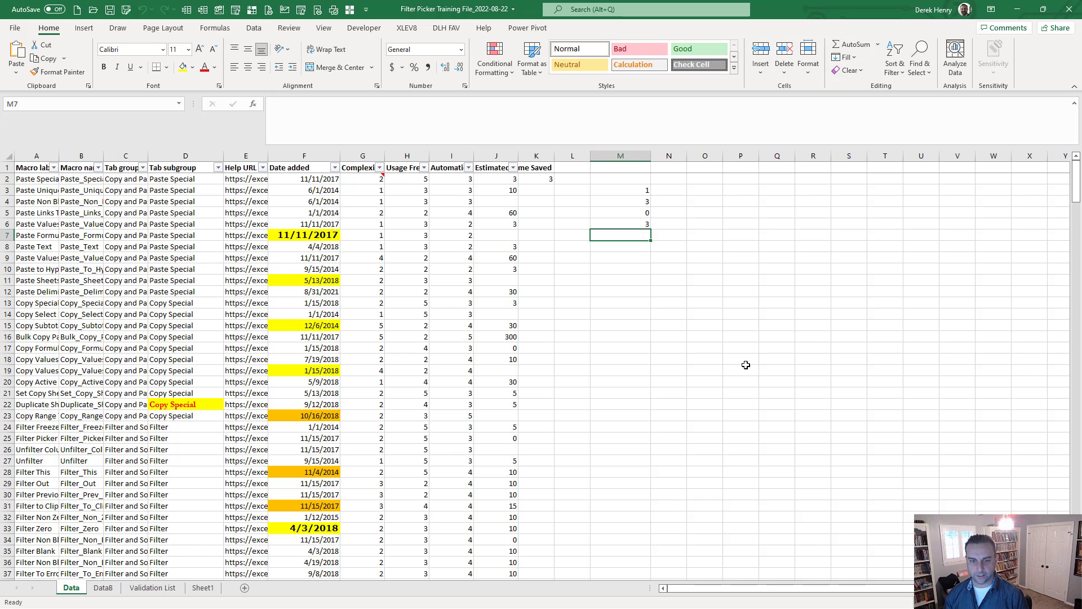
{"action": "key", "text": "ctrl+shift+v"}
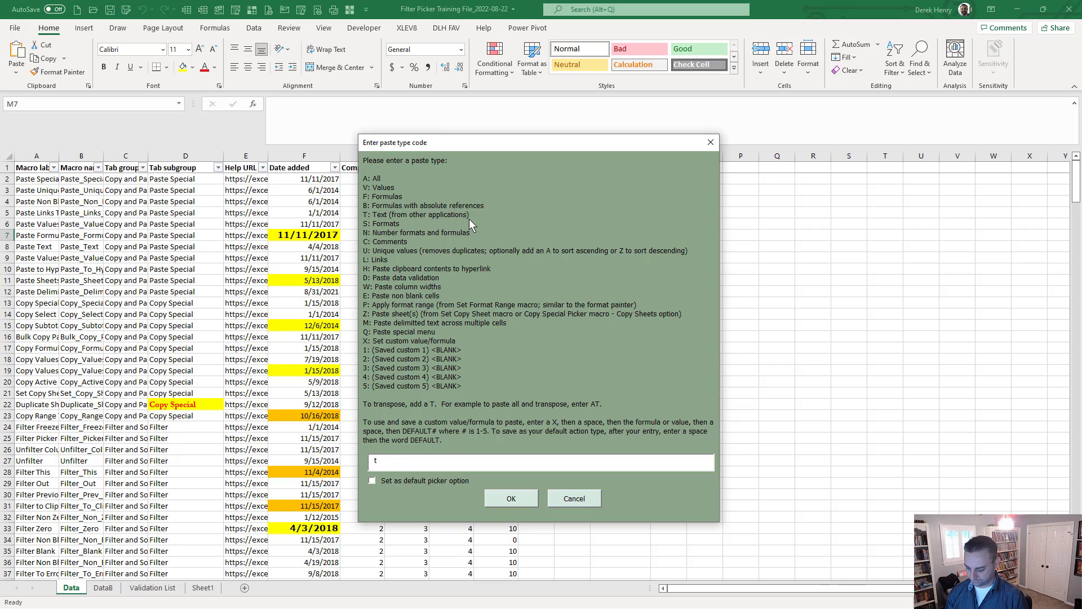
{"action": "key", "text": "Return"}
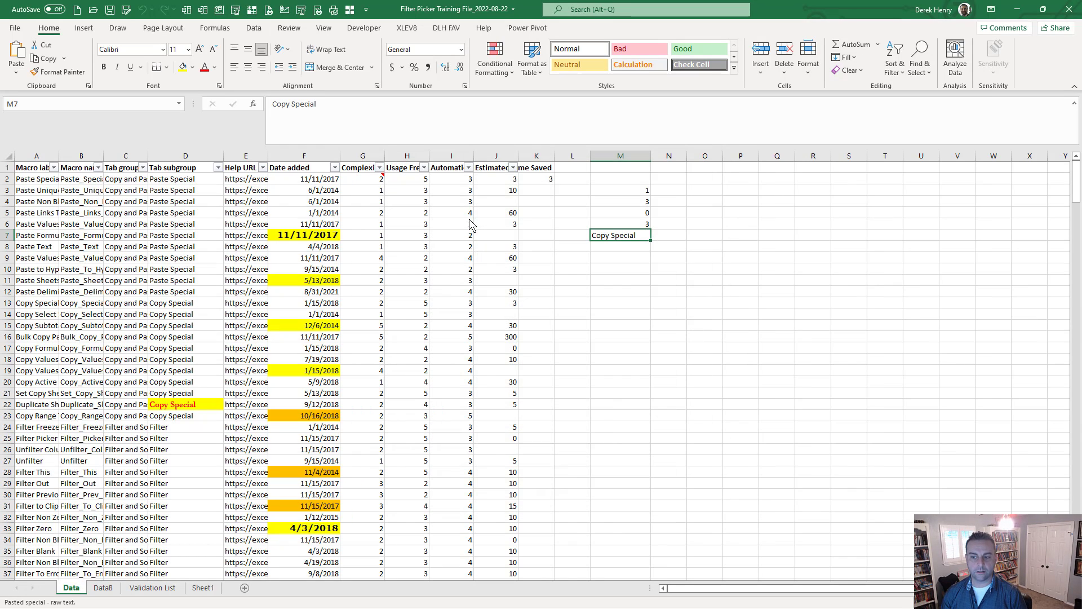
{"action": "key", "text": "Return"}
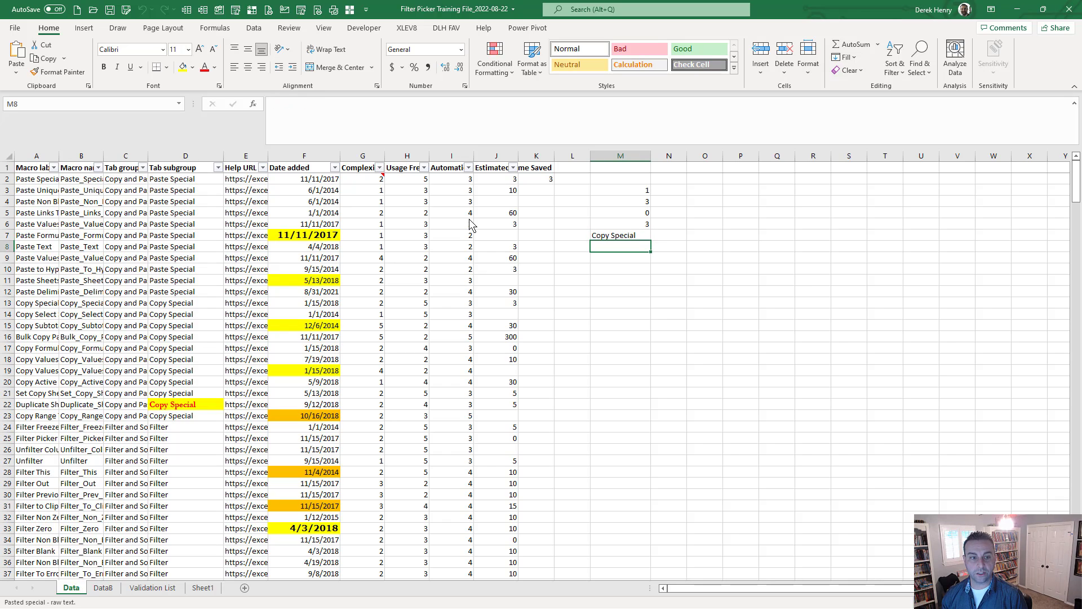
Copy the yellow "Copy Special" cell D22 and paste only its formats onto M7.
{"action": "left_click", "coordinate": [189, 402]}
{"action": "key", "text": "ctrl+c"}
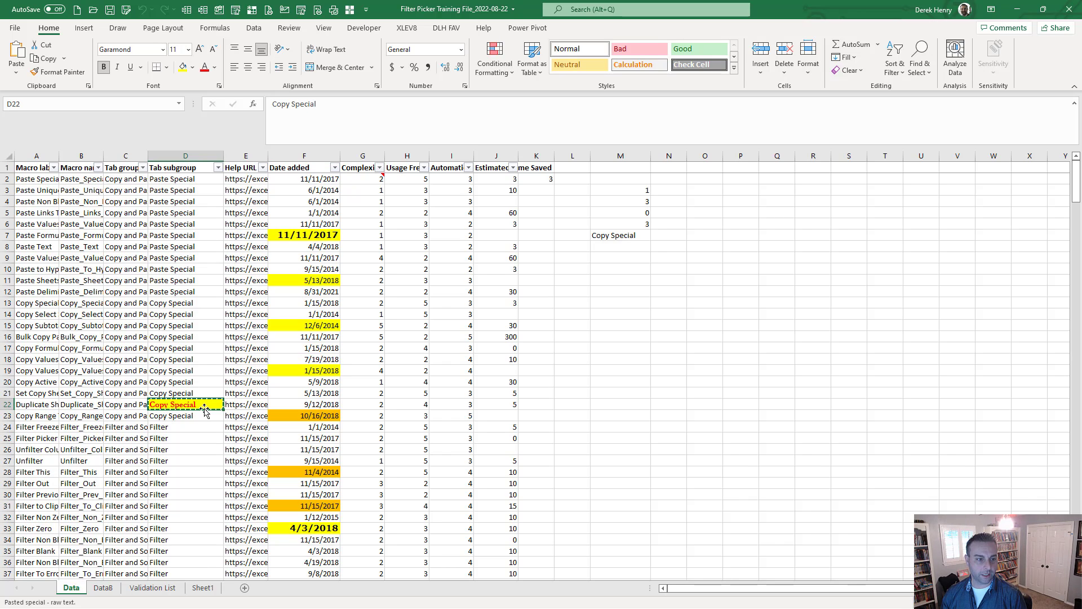
{"action": "left_click", "coordinate": [601, 235]}
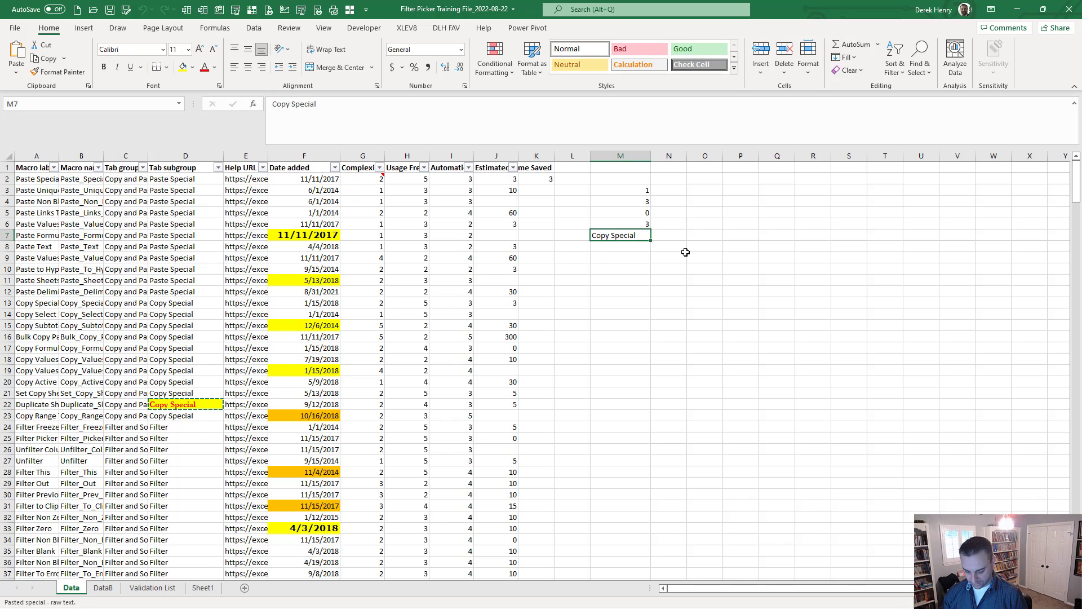
{"action": "key", "text": "ctrl+shift+v"}
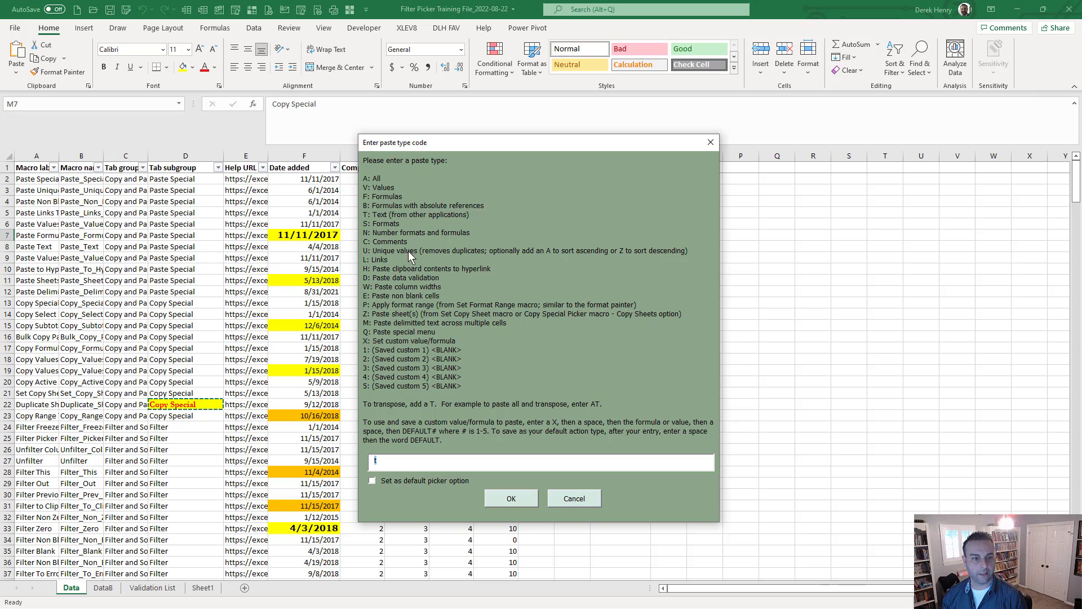
{"action": "type", "text": "s"}
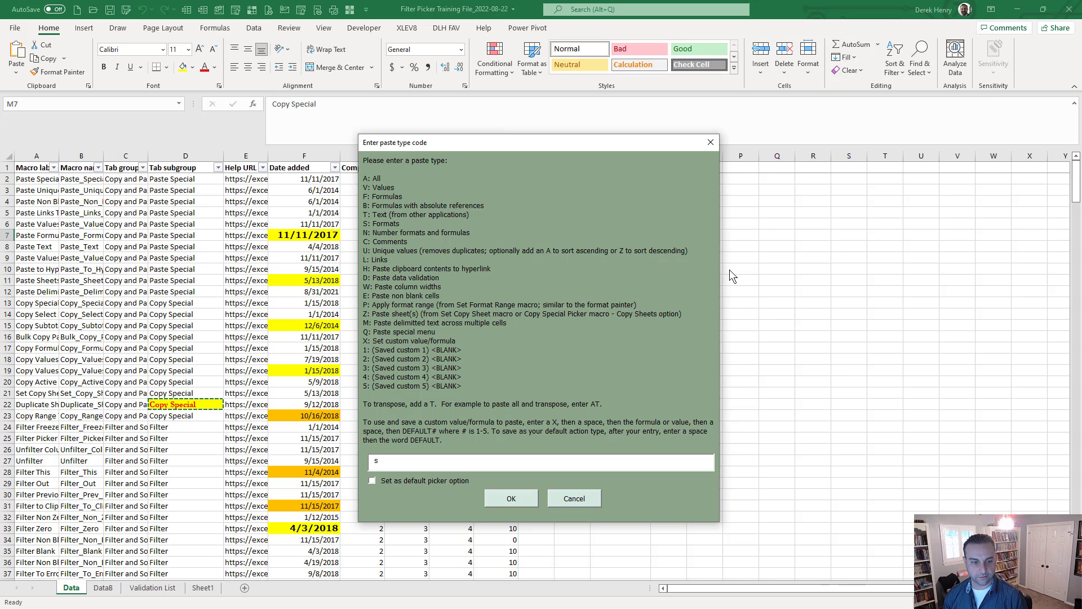
{"action": "key", "text": "Return"}
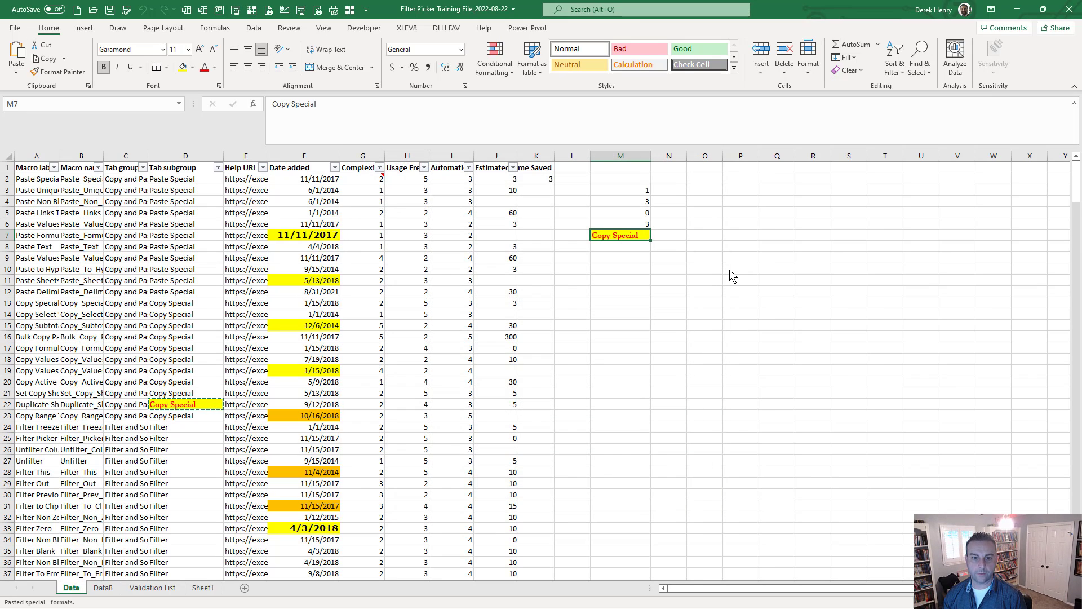
{"action": "left_click", "coordinate": [631, 249]}
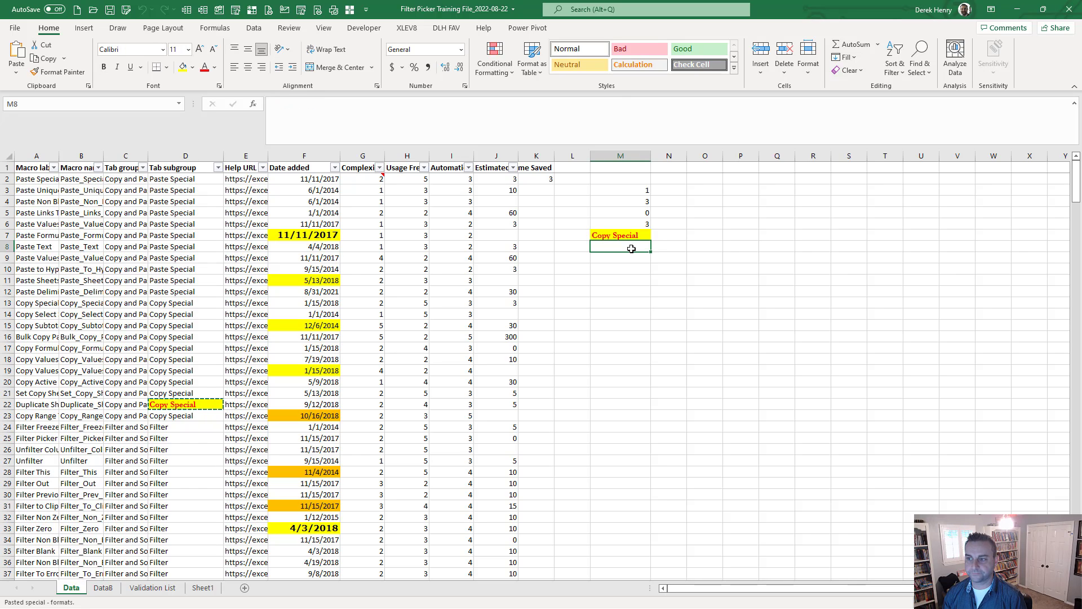
{"action": "key", "text": "Escape"}
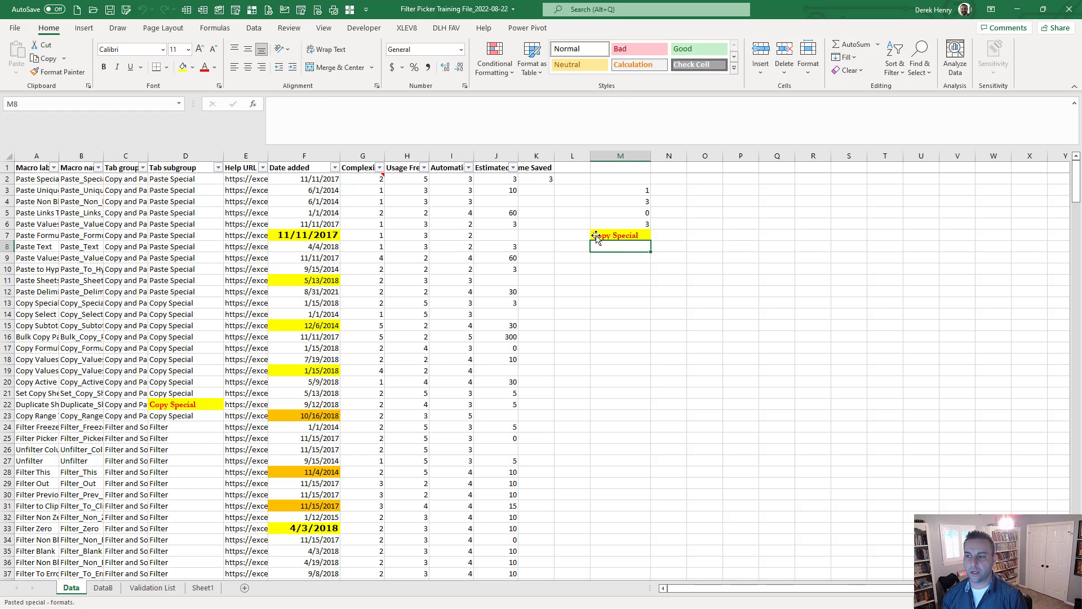
Copy cell G2 and paste only its comment into M8.
{"action": "left_click", "coordinate": [363, 179]}
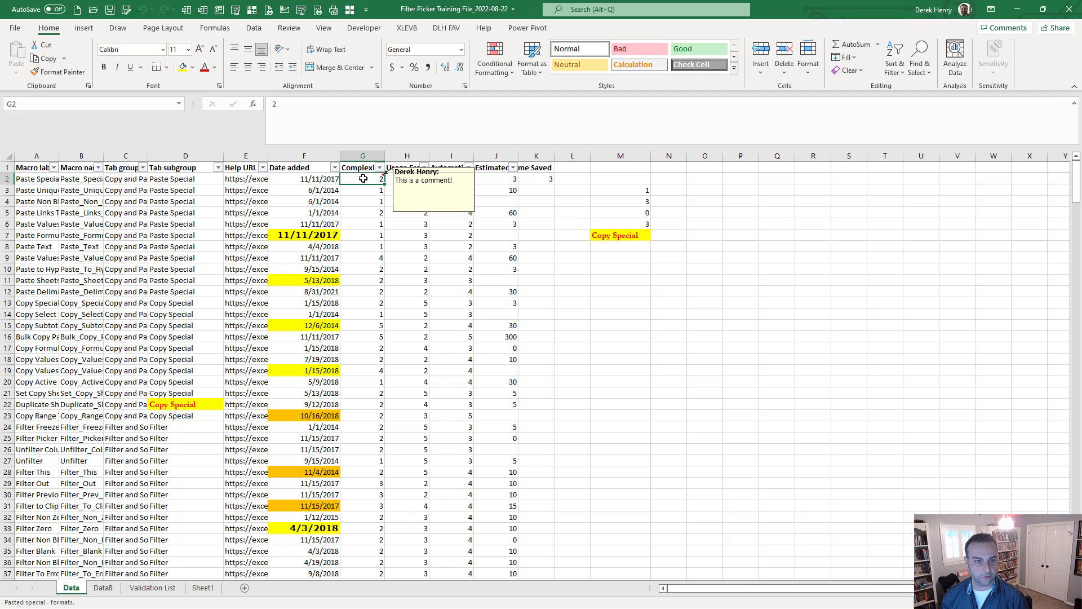
{"action": "left_click", "coordinate": [628, 244]}
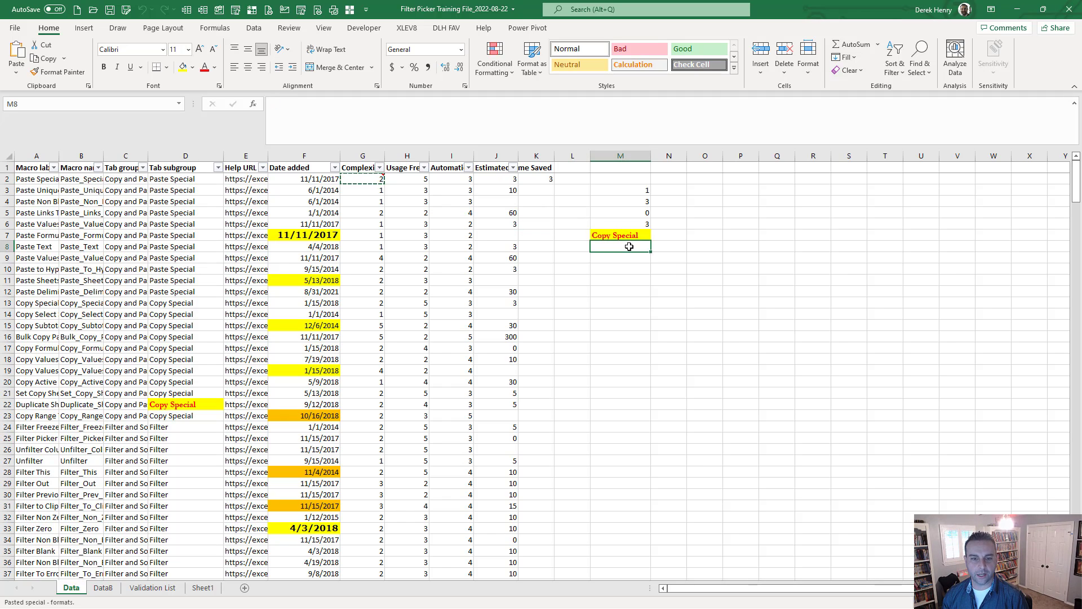
{"action": "key", "text": "ctrl+shift+v"}
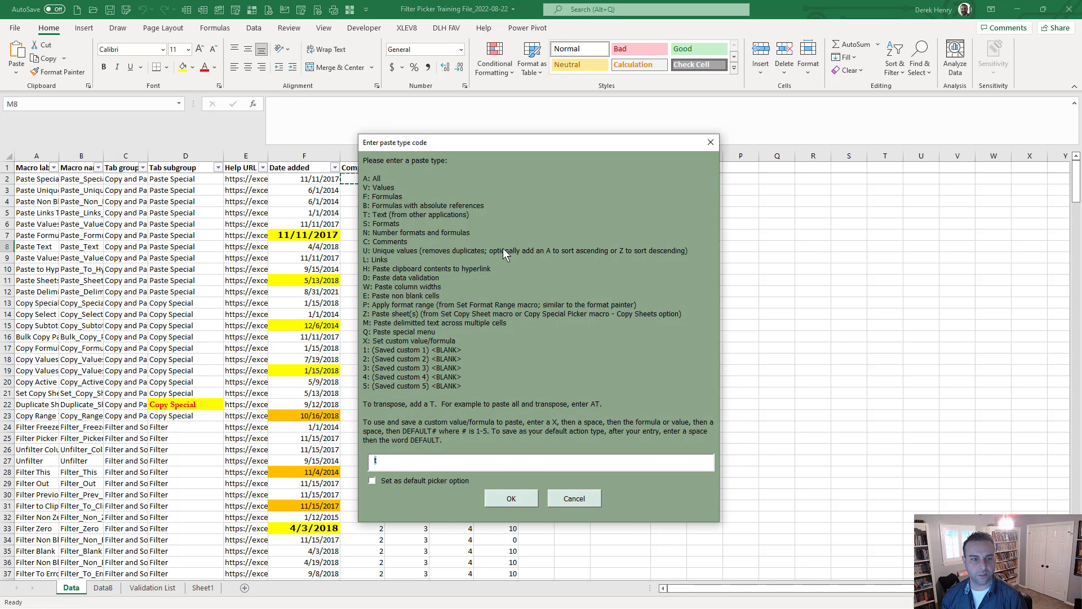
{"action": "type", "text": "c"}
{"action": "key", "text": "Return"}
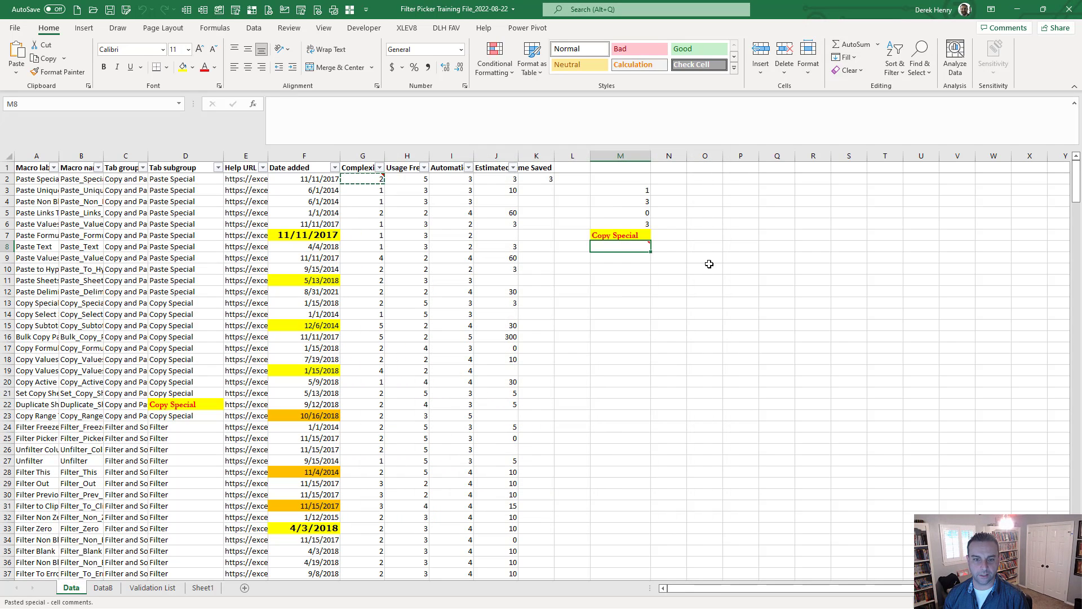
Paste only the copied G2 cell's comment into the range O8:O14 and end the copy mode.
{"action": "left_click", "coordinate": [704, 248]}
{"action": "left_click_drag", "start_coordinate": [718, 311], "coordinate": [715, 312]}
{"action": "key", "text": "ctrl+shift+v"}
{"action": "type", "text": "d"}
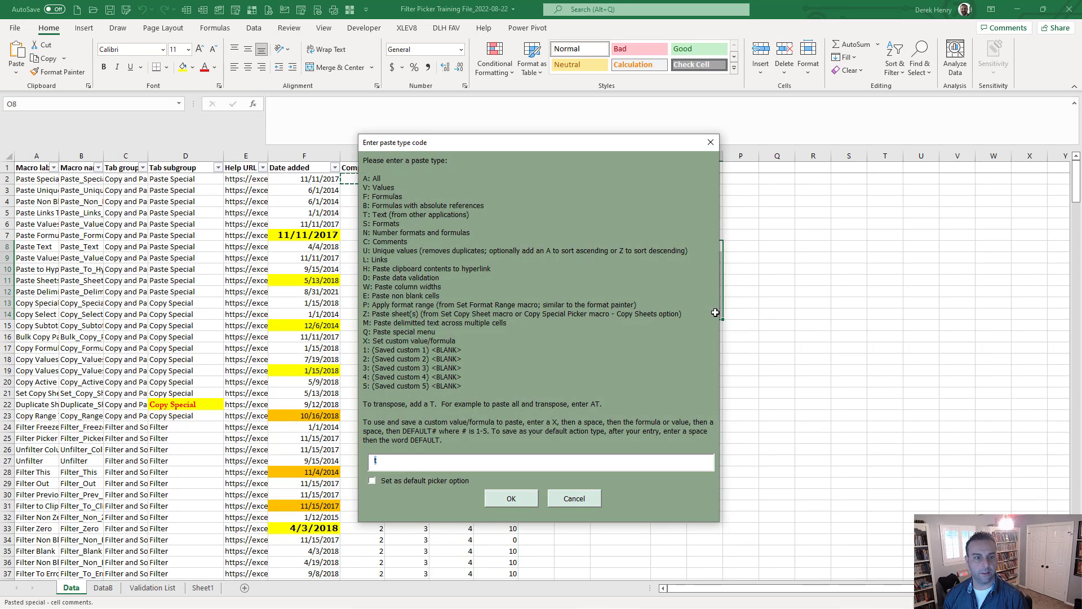
{"action": "key", "text": "Return"}
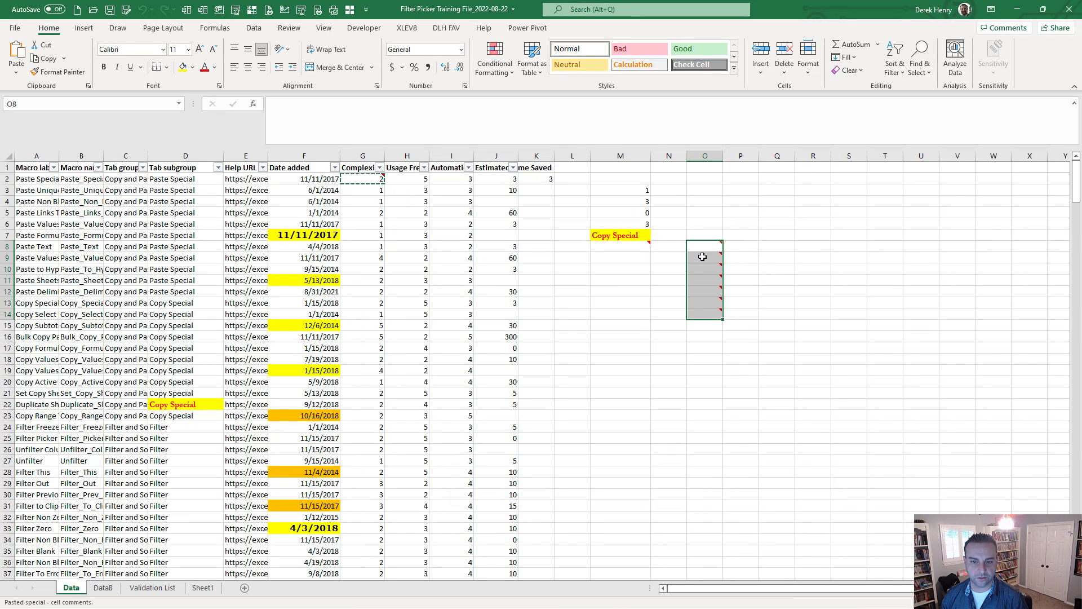
{"action": "left_click", "coordinate": [635, 256]}
{"action": "key", "text": "Escape"}
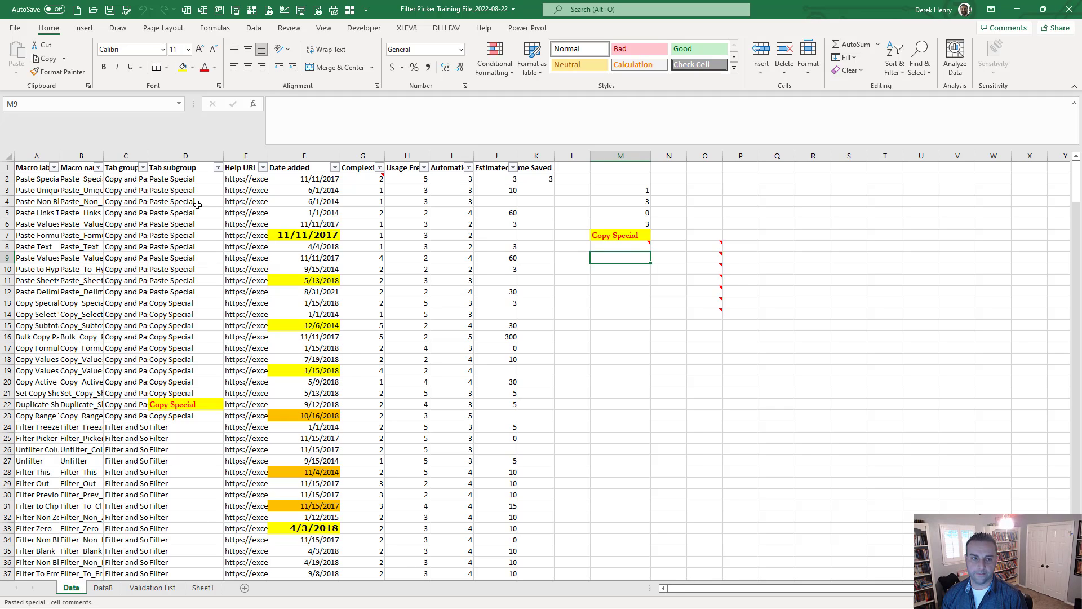
Copy all Tab group entries in column C, from C2 down to the last filled row.
{"action": "left_click", "coordinate": [134, 191]}
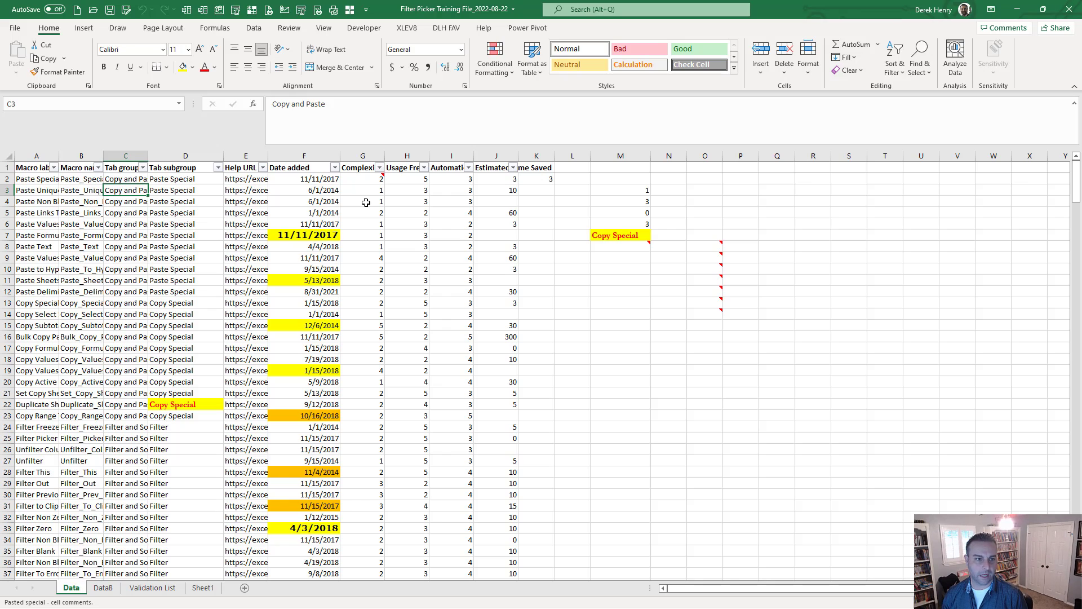
{"action": "key", "text": "Right"}
{"action": "key", "text": "Up"}
{"action": "key", "text": "Up"}
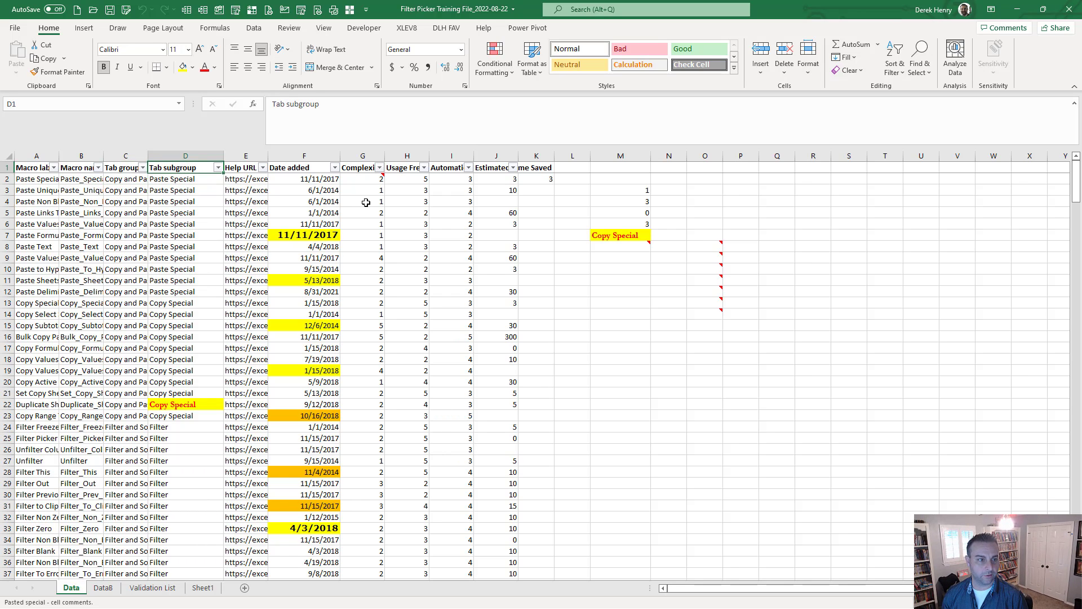
{"action": "key", "text": "Left"}
{"action": "key", "text": "Down"}
{"action": "key", "text": "ctrl+shift+Down"}
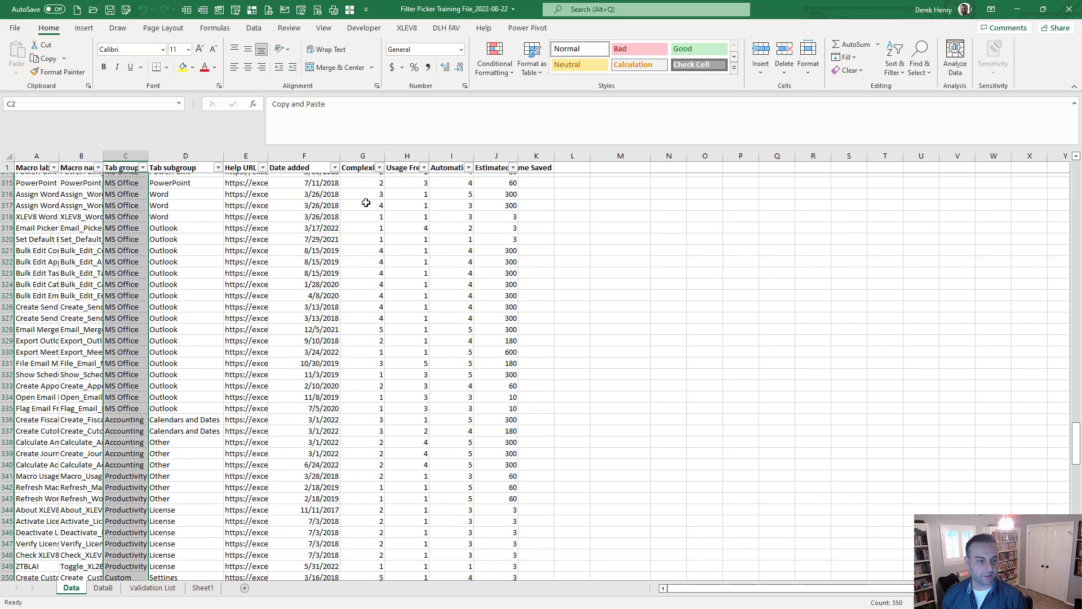
{"action": "key", "text": "ctrl+c"}
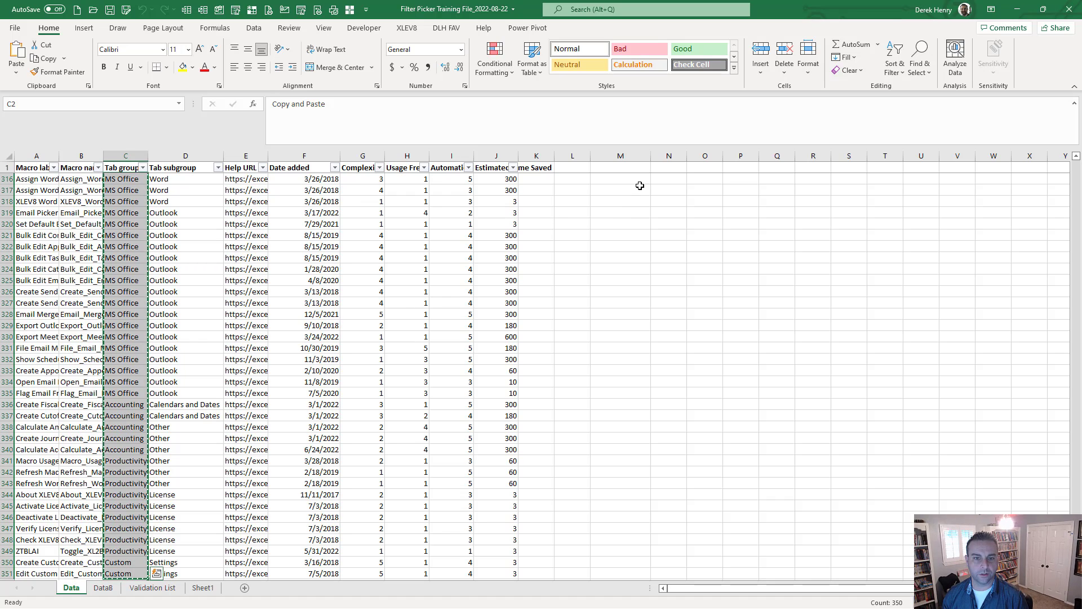
Paste the copied Tab group entries as unique values starting at M10, using paste type code U.
{"action": "left_click", "coordinate": [636, 169]}
{"action": "key", "text": "Down"}
{"action": "key", "text": "Down"}
{"action": "key", "text": "Down"}
{"action": "key", "text": "Down"}
{"action": "key", "text": "Down"}
{"action": "key", "text": "Down"}
{"action": "key", "text": "Down"}
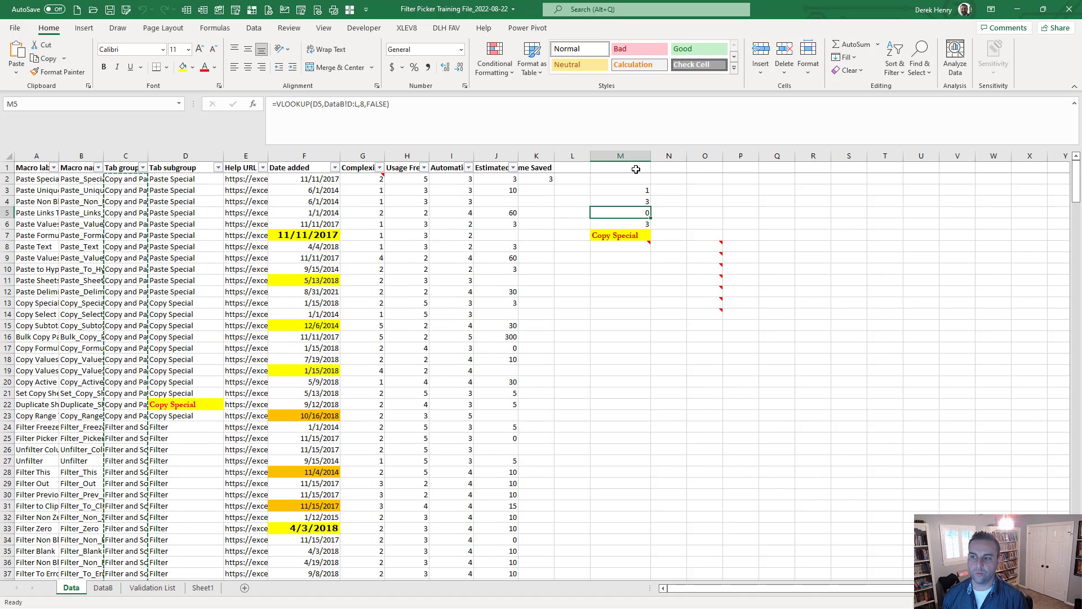
{"action": "key", "text": "Down"}
{"action": "key", "text": "Down"}
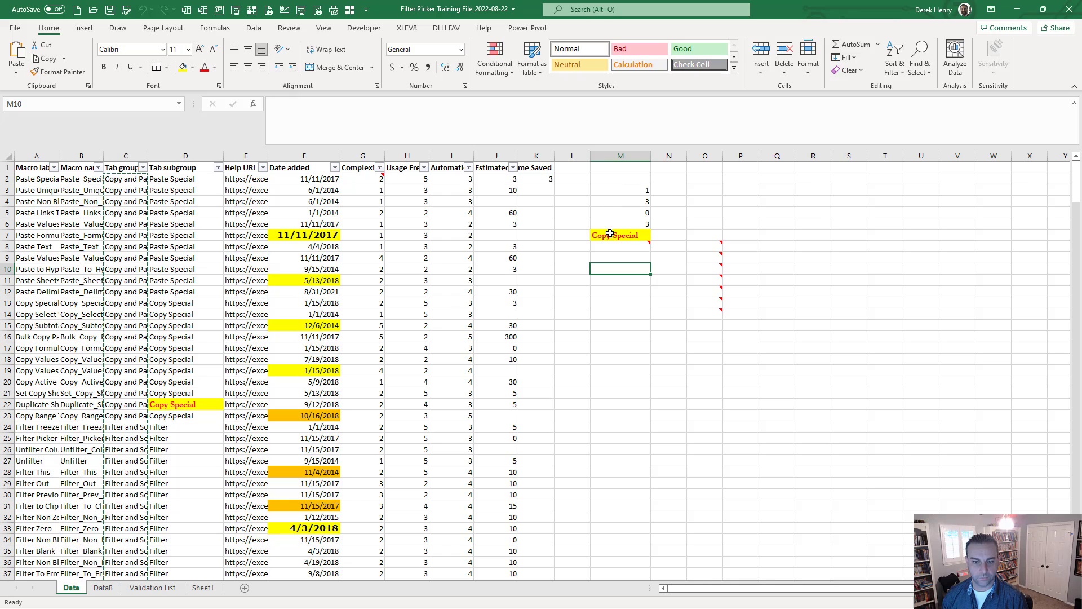
{"action": "key", "text": "ctrl+shift+v"}
{"action": "type", "text": "u"}
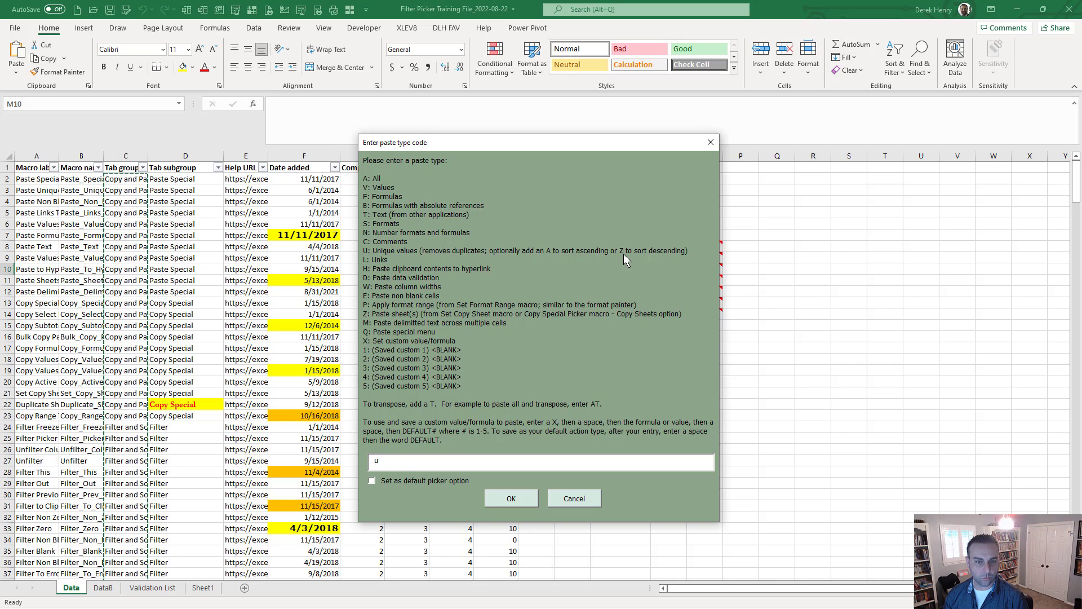
{"action": "key", "text": "Return"}
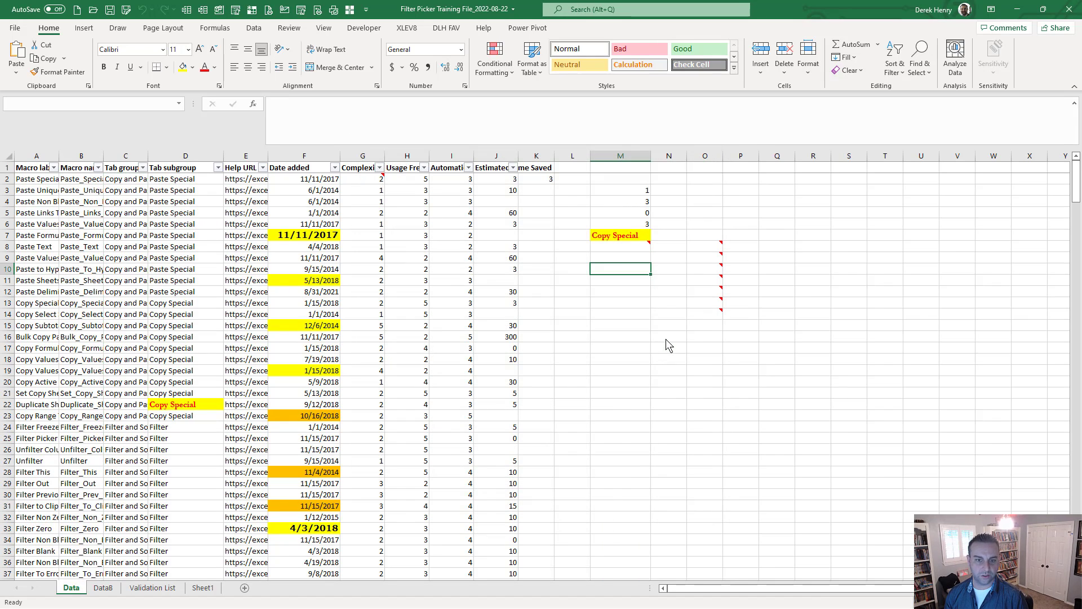
Try to paste the unique values in ascending order into N10 with paste type code UA.
{"action": "key", "text": "Right"}
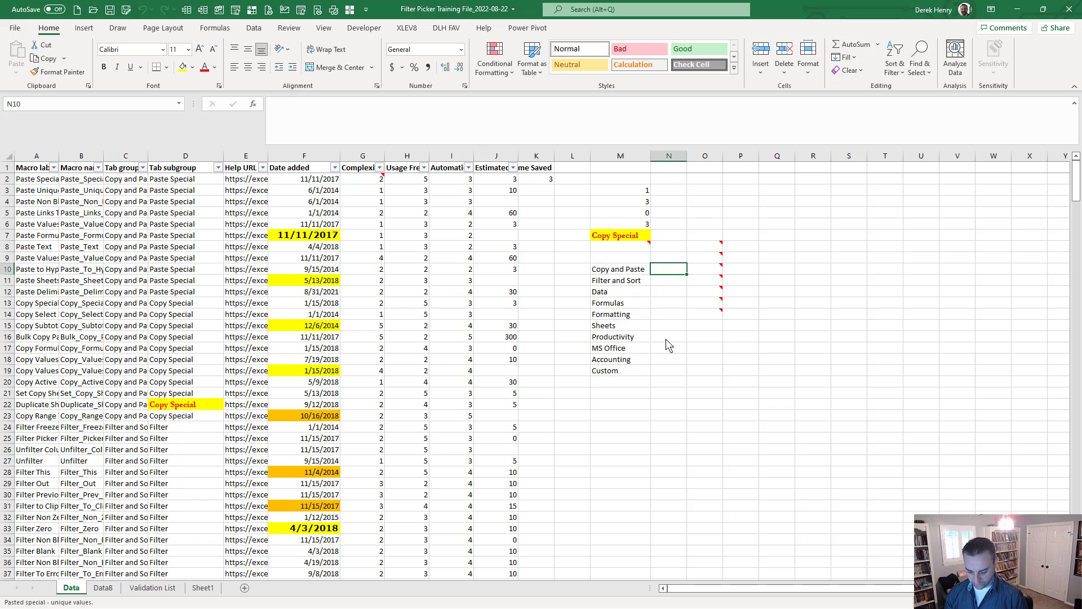
{"action": "key", "text": "ctrl+shift+v"}
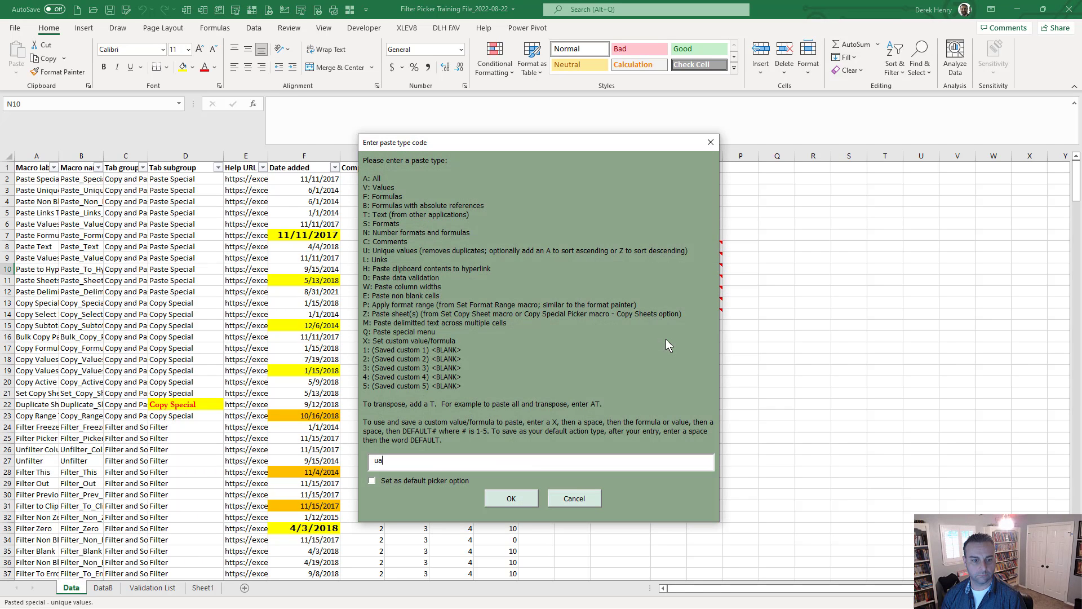
{"action": "key", "text": "Return"}
{"action": "key", "text": "Return"}
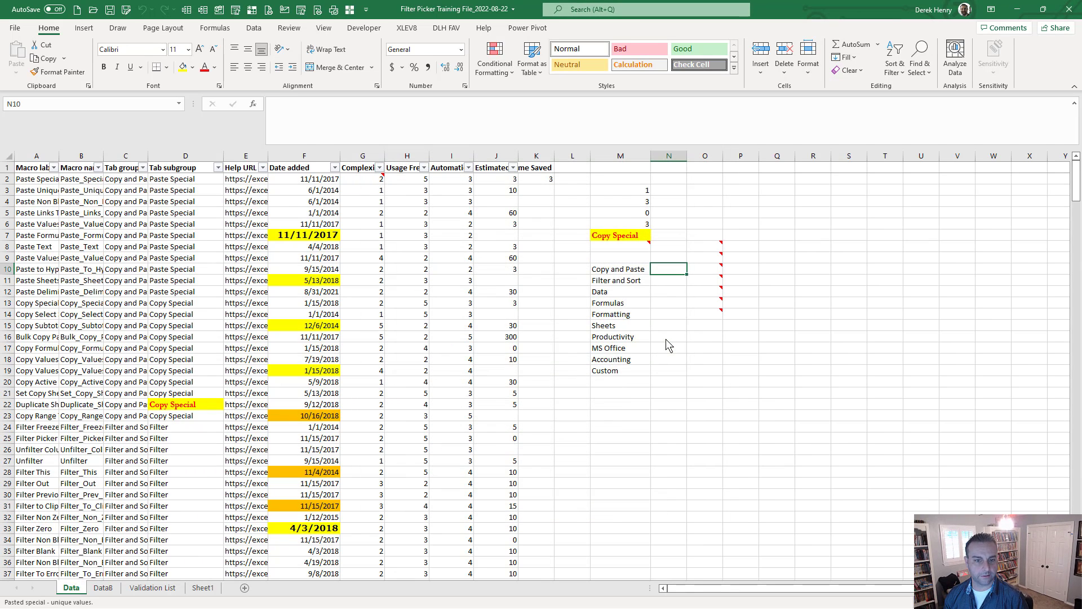
Copy the Tab group entries from C2 down to the last row and paste them as ascending unique values starting at N10.
{"action": "left_click", "coordinate": [125, 167]}
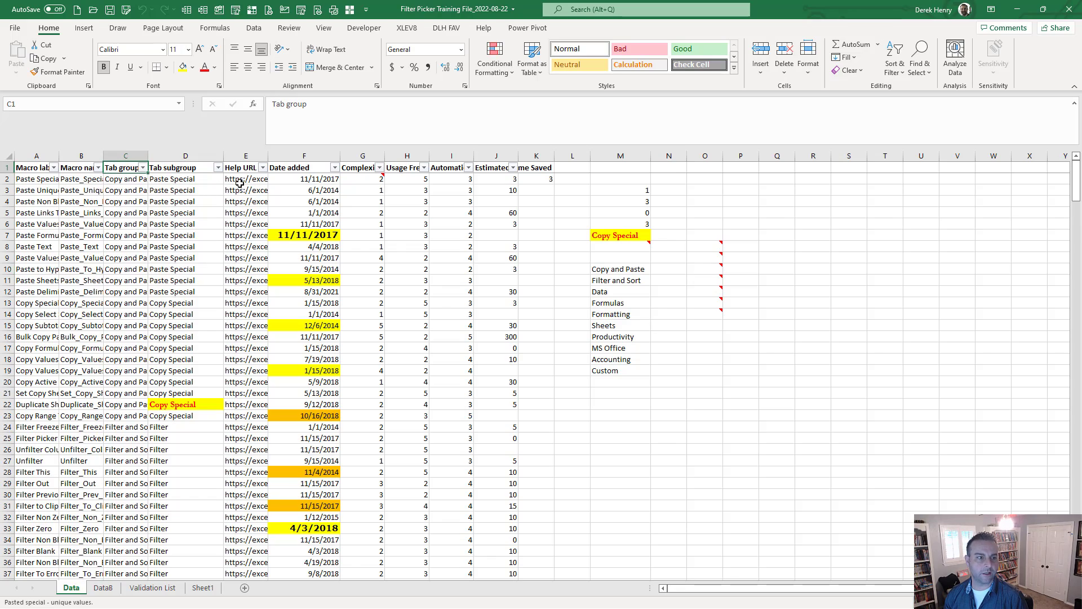
{"action": "key", "text": "Down"}
{"action": "key", "text": "ctrl+shift+Down"}
{"action": "key", "text": "ctrl+c"}
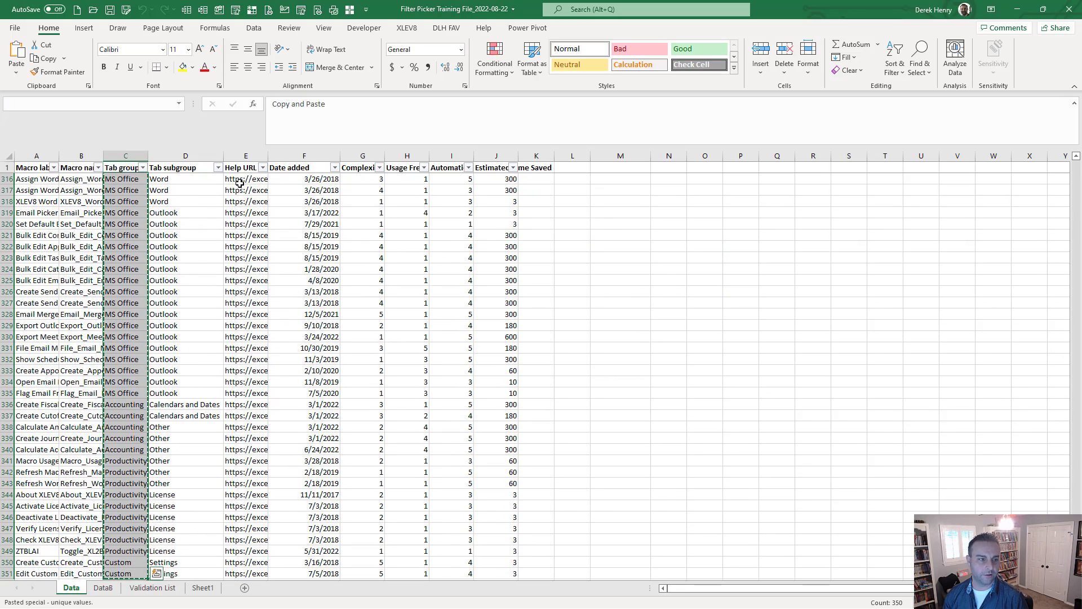
{"action": "key", "text": "ctrl+Home"}
{"action": "left_click", "coordinate": [668, 270]}
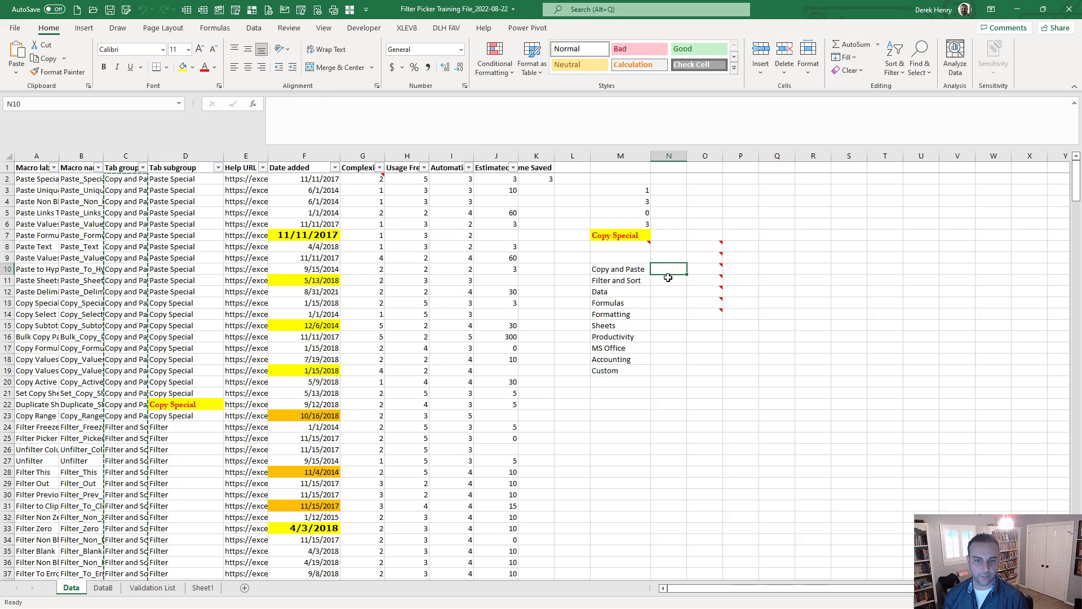
{"action": "key", "text": "ctrl+shift+v"}
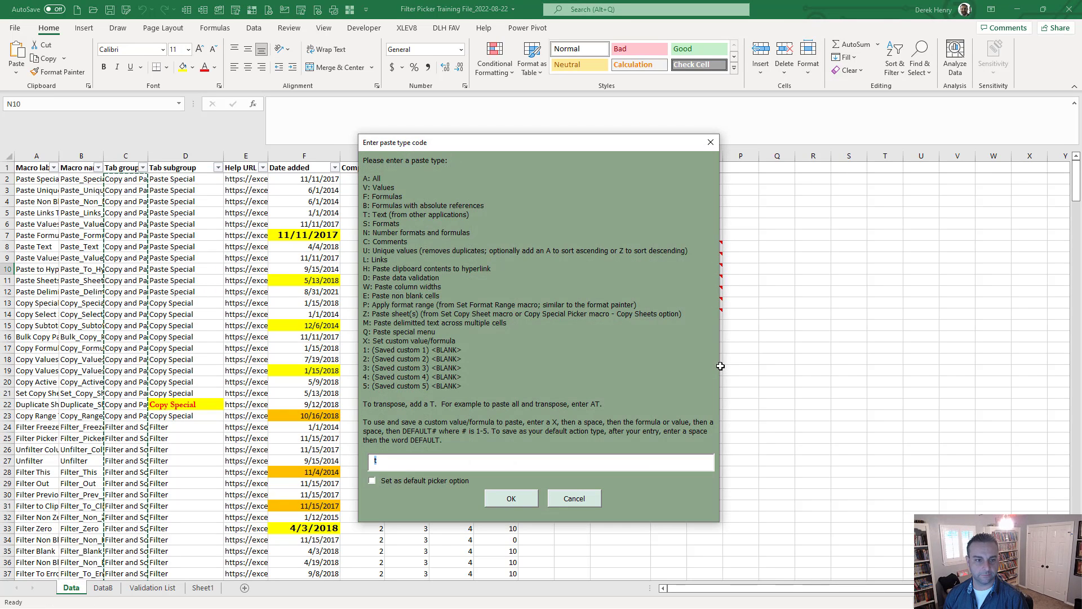
{"action": "key", "text": "Return"}
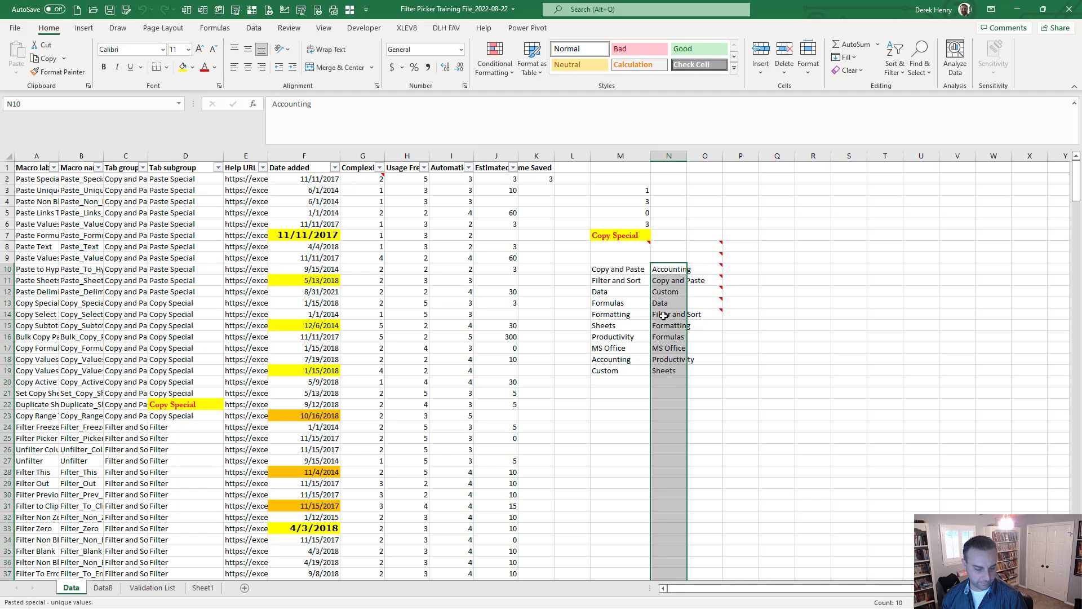
{"action": "left_click", "coordinate": [659, 381]}
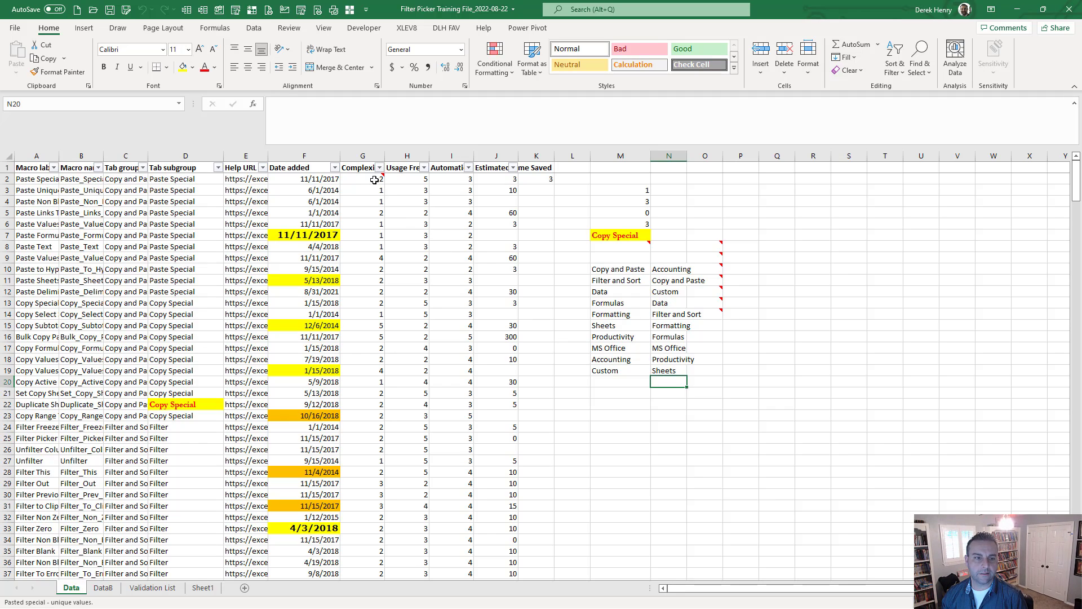
Copy the Complexity values in G2:G9 and paste them as links starting at R2, using paste type code L.
{"action": "left_click_drag", "start_coordinate": [369, 179], "coordinate": [366, 258]}
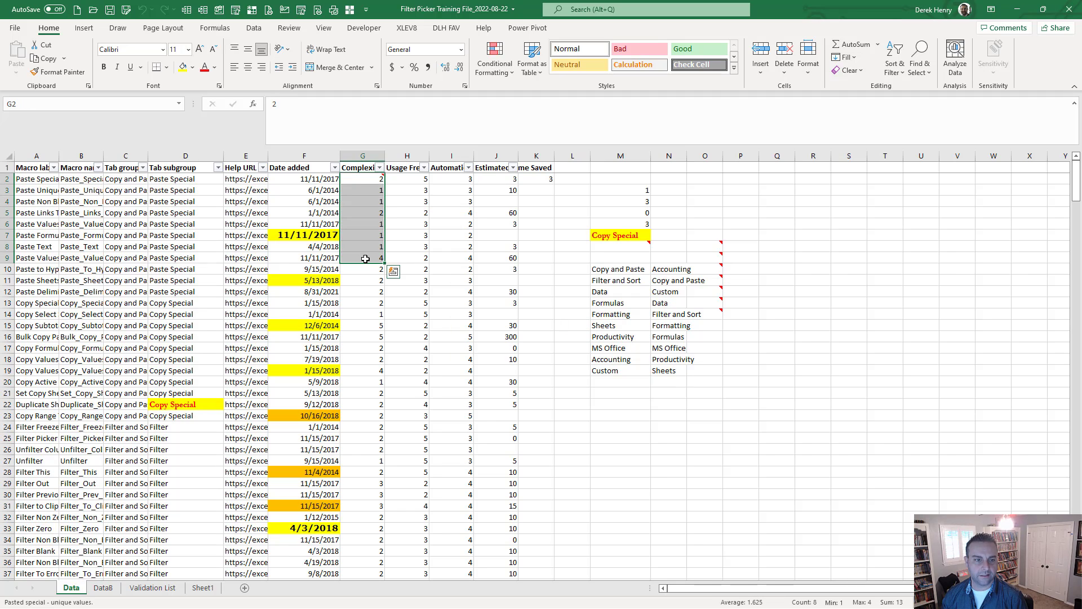
{"action": "key", "text": "ctrl+c"}
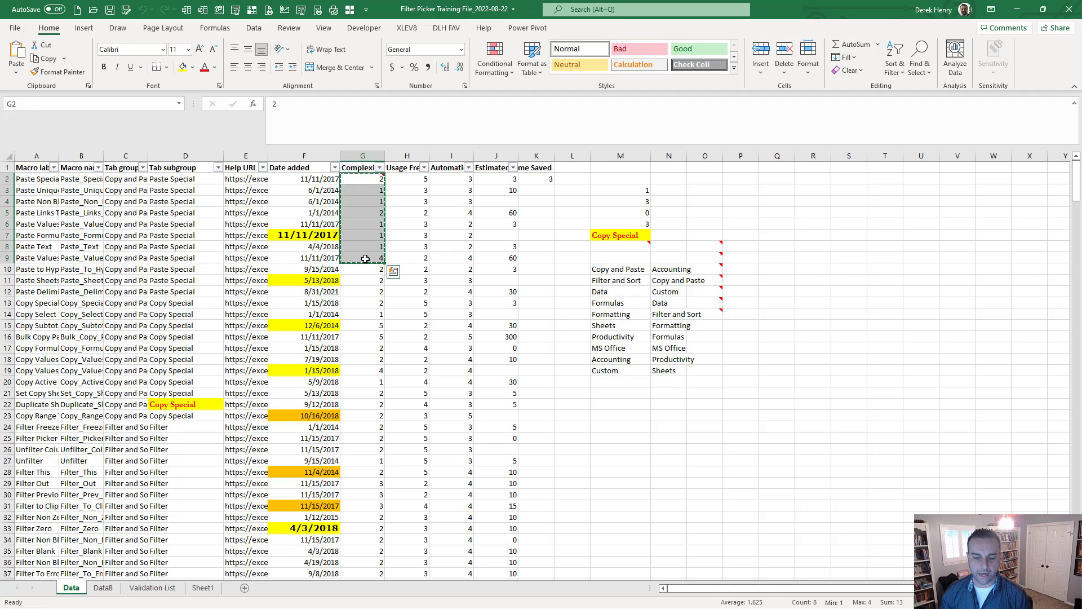
{"action": "left_click", "coordinate": [820, 177]}
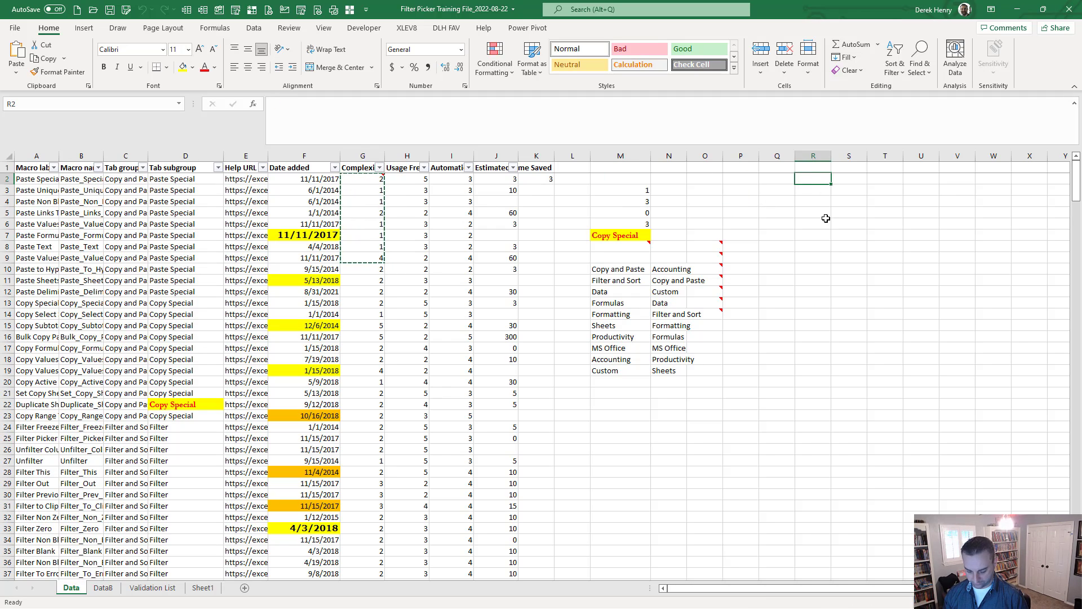
{"action": "key", "text": "ctrl+shift+v"}
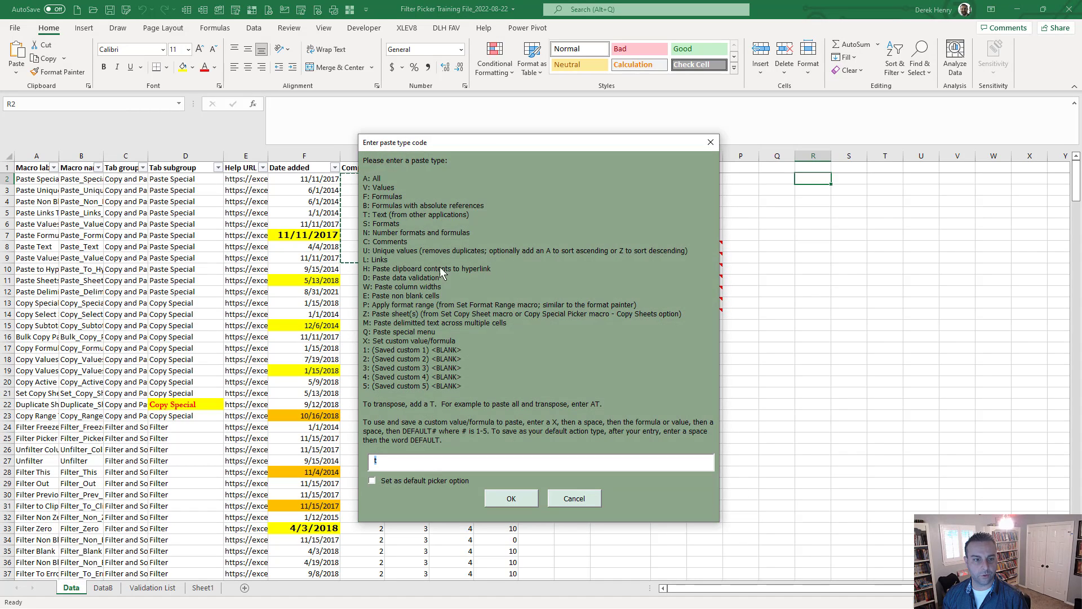
{"action": "type", "text": "l"}
{"action": "key", "text": "Return"}
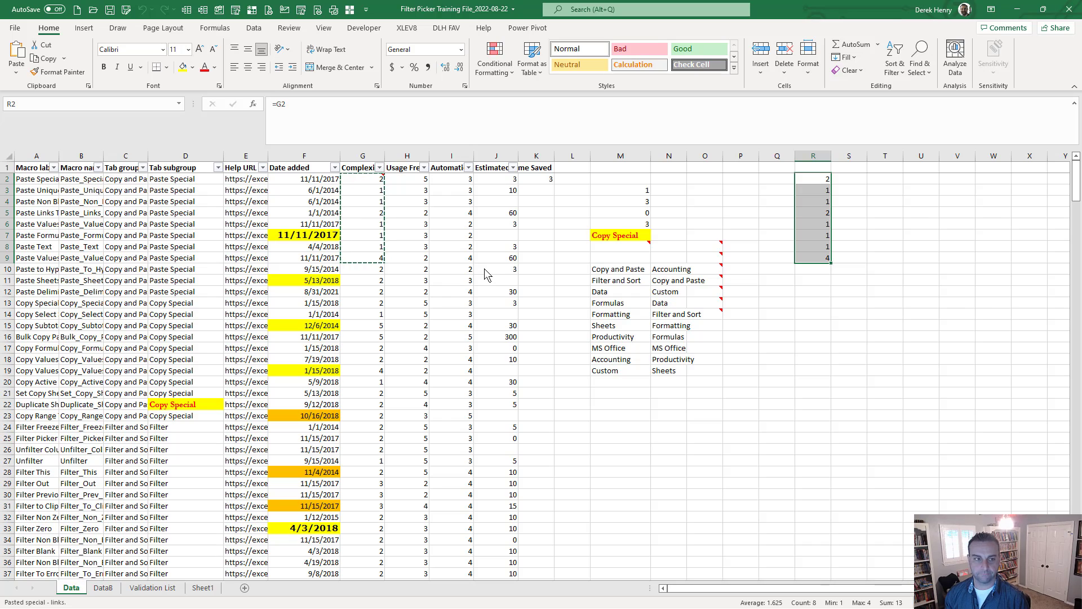
Examine the link formulas in the pasted cells of column R from R2 downward, and end the copy mode.
{"action": "key", "text": "Down"}
{"action": "key", "text": "Down"}
{"action": "key", "text": "Down"}
{"action": "key", "text": "Down"}
{"action": "key", "text": "Down"}
{"action": "key", "text": "Down"}
{"action": "key", "text": "Down"}
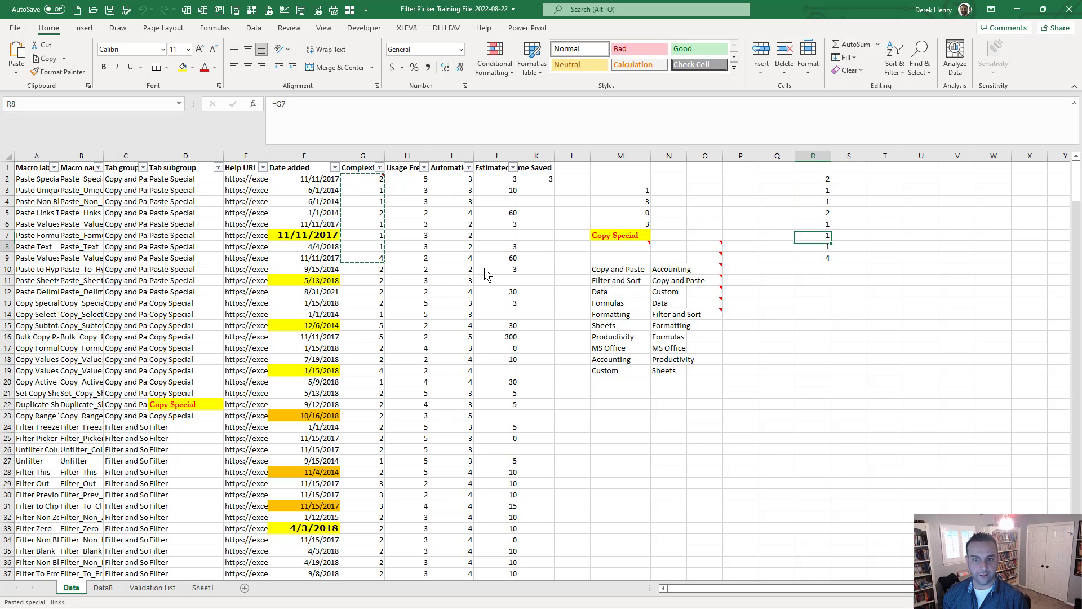
{"action": "key", "text": "Up"}
{"action": "key", "text": "Up"}
{"action": "key", "text": "Up"}
{"action": "key", "text": "Up"}
{"action": "key", "text": "Up"}
{"action": "key", "text": "Up"}
{"action": "key", "text": "Up"}
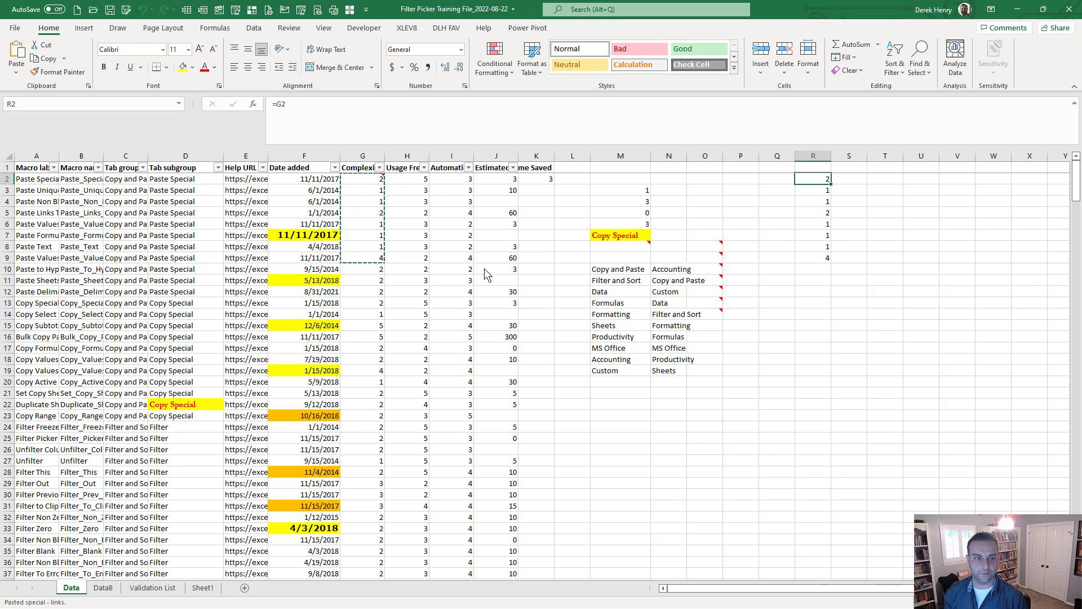
{"action": "key", "text": "Escape"}
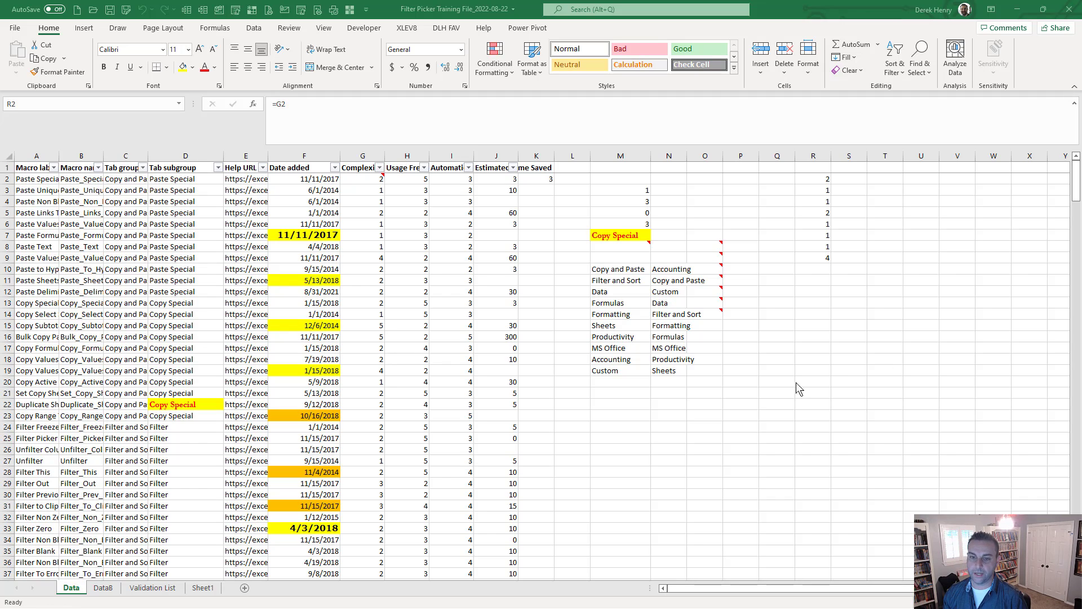
{"action": "left_click", "coordinate": [616, 402]}
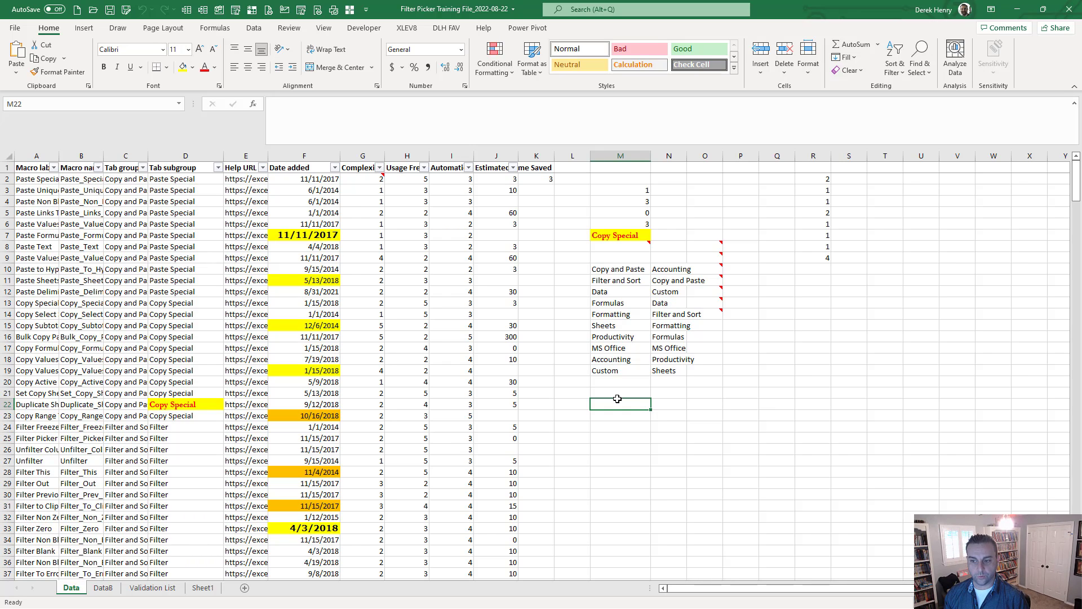
{"action": "key", "text": "ctrl+shift+v"}
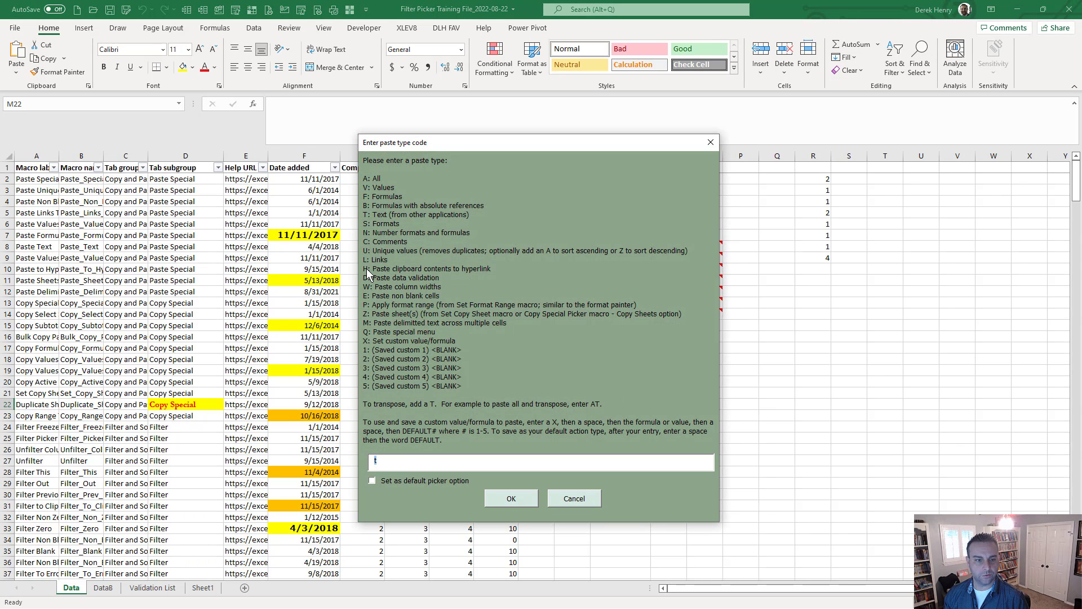
{"action": "type", "text": "h"}
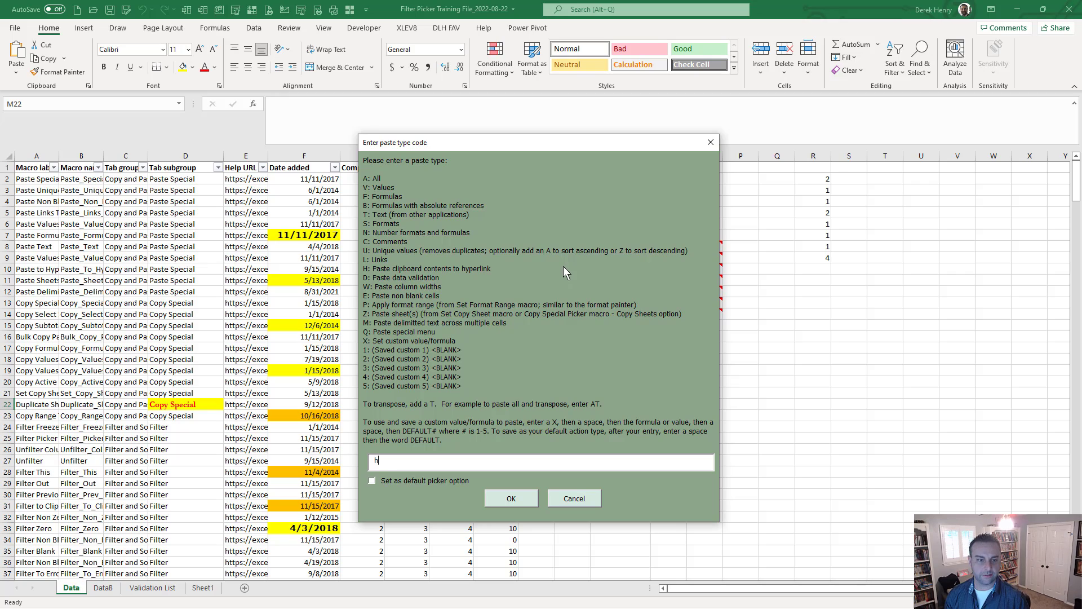
{"action": "key", "text": "Return"}
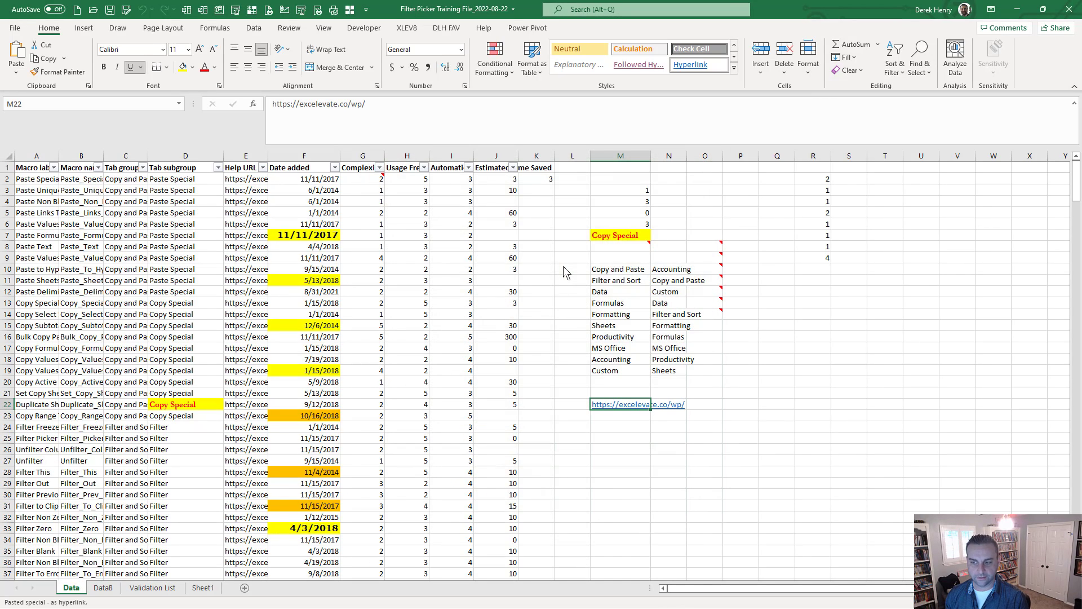
{"action": "key", "text": "Down"}
{"action": "key", "text": "Down"}
{"action": "key", "text": "Up"}
{"action": "key", "text": "Up"}
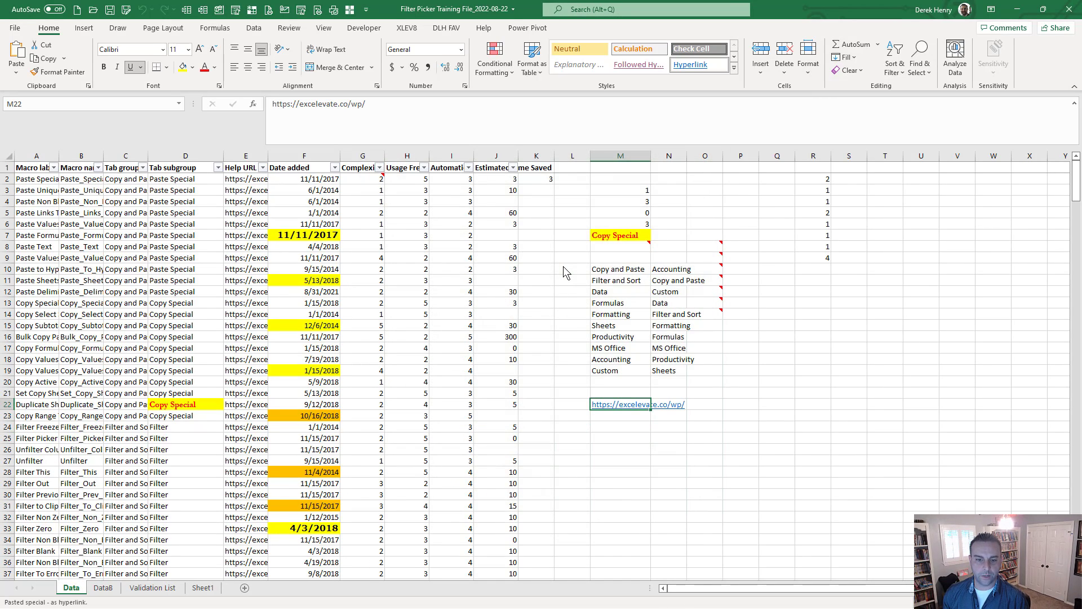
{"action": "key", "text": "Down"}
{"action": "key", "text": "Down"}
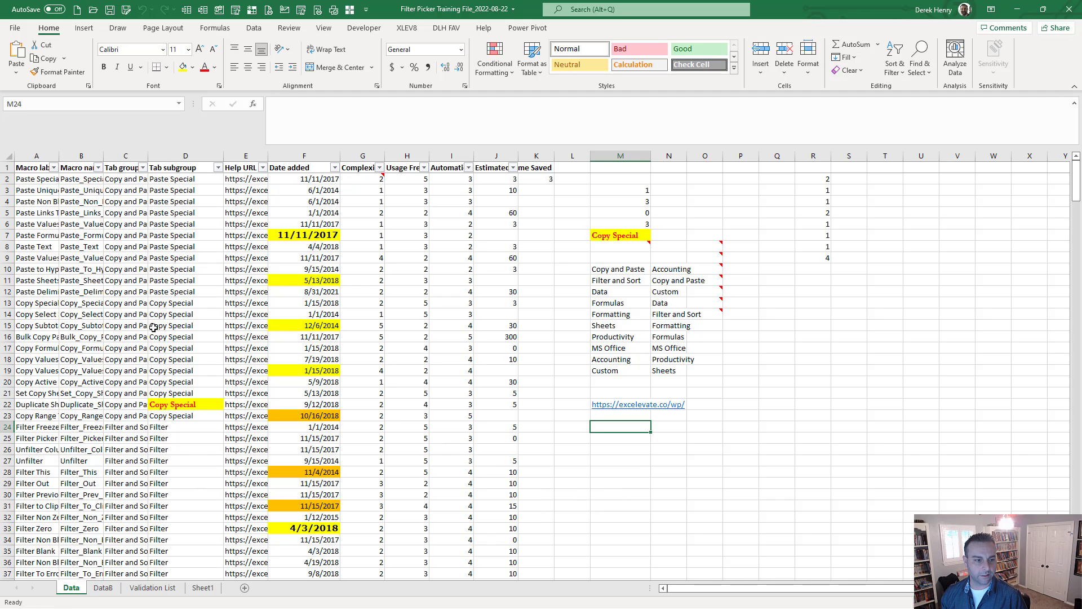
Add list data validation with the source A,B,C to cell D10 and check its dropdown.
{"action": "left_click", "coordinate": [172, 271]}
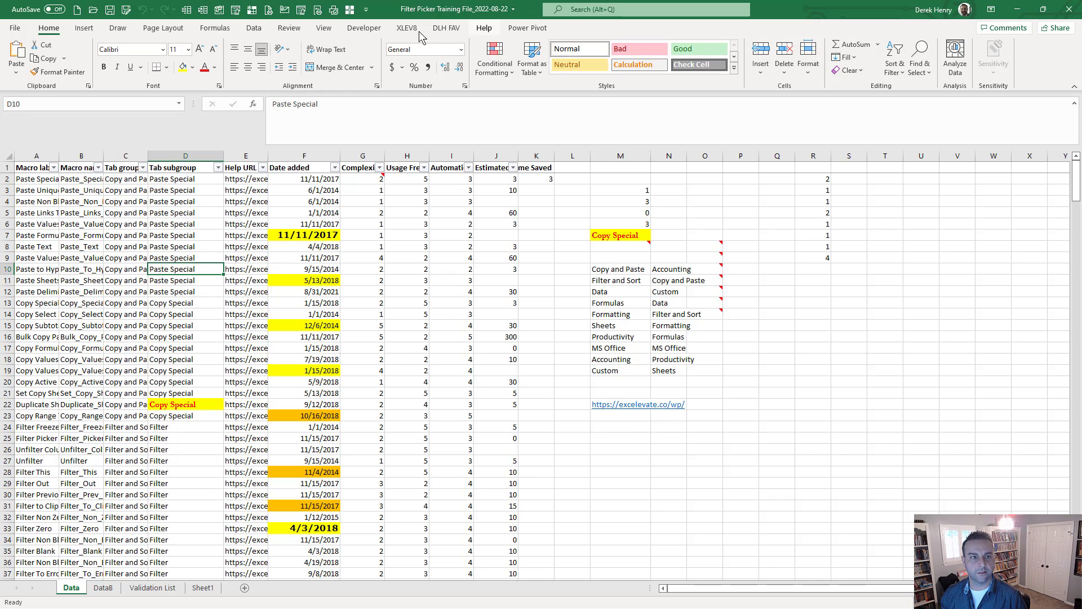
{"action": "left_click", "coordinate": [254, 29]}
{"action": "left_click", "coordinate": [729, 77]}
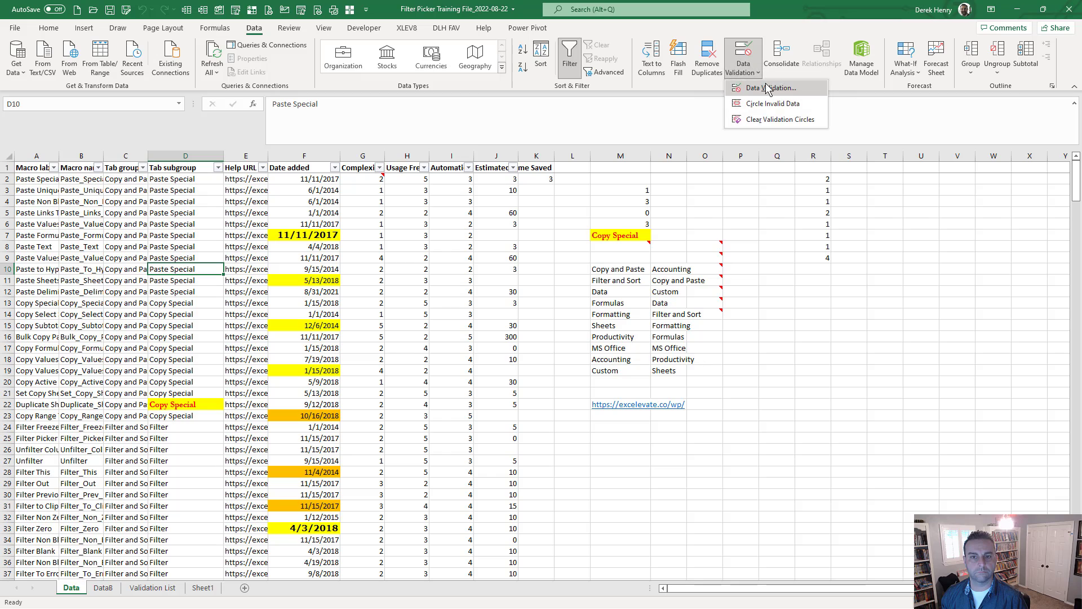
{"action": "left_click", "coordinate": [758, 88]}
{"action": "left_click", "coordinate": [665, 391]}
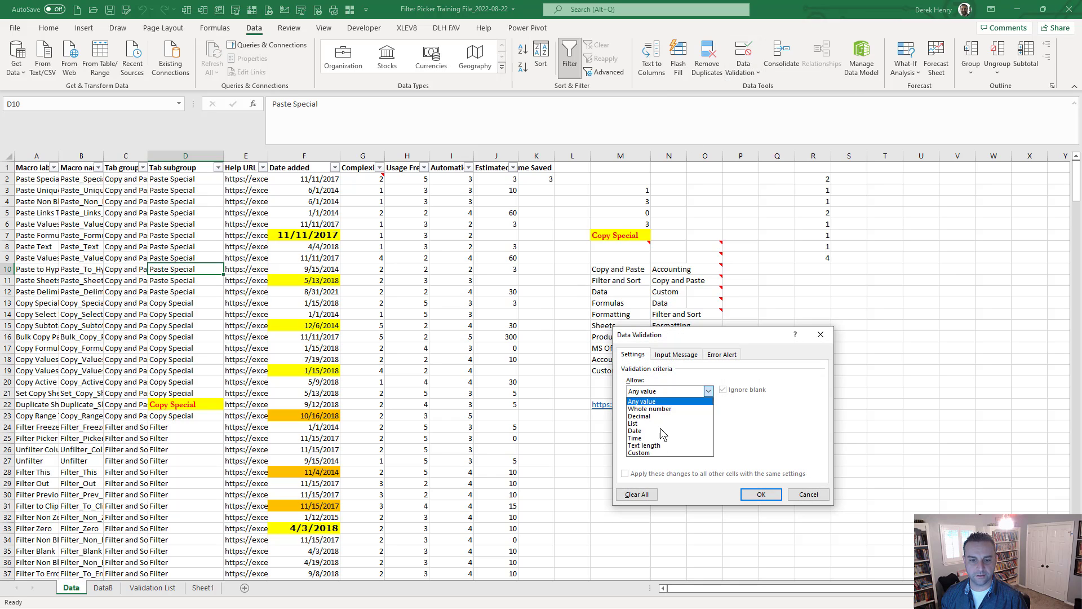
{"action": "left_click", "coordinate": [661, 422]}
{"action": "left_click", "coordinate": [669, 439]}
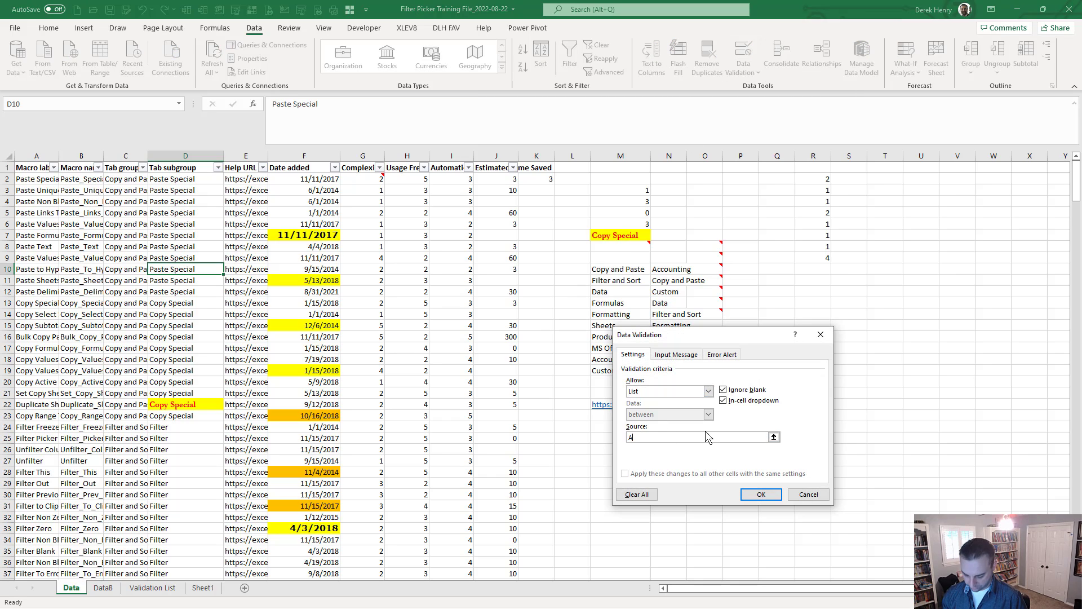
{"action": "type", "text": "A,B,C"}
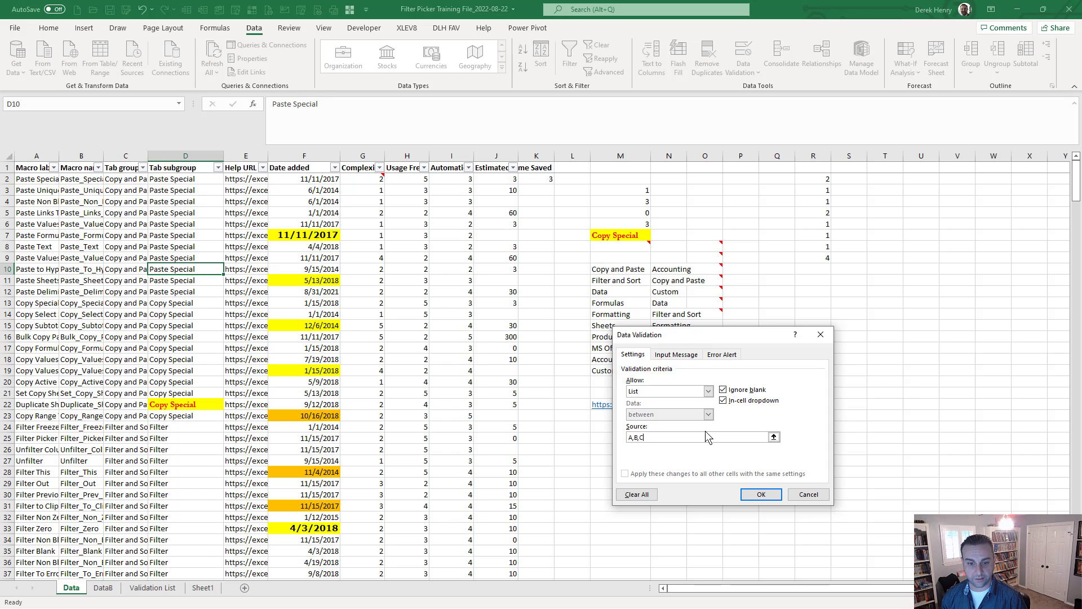
{"action": "key", "text": "Return"}
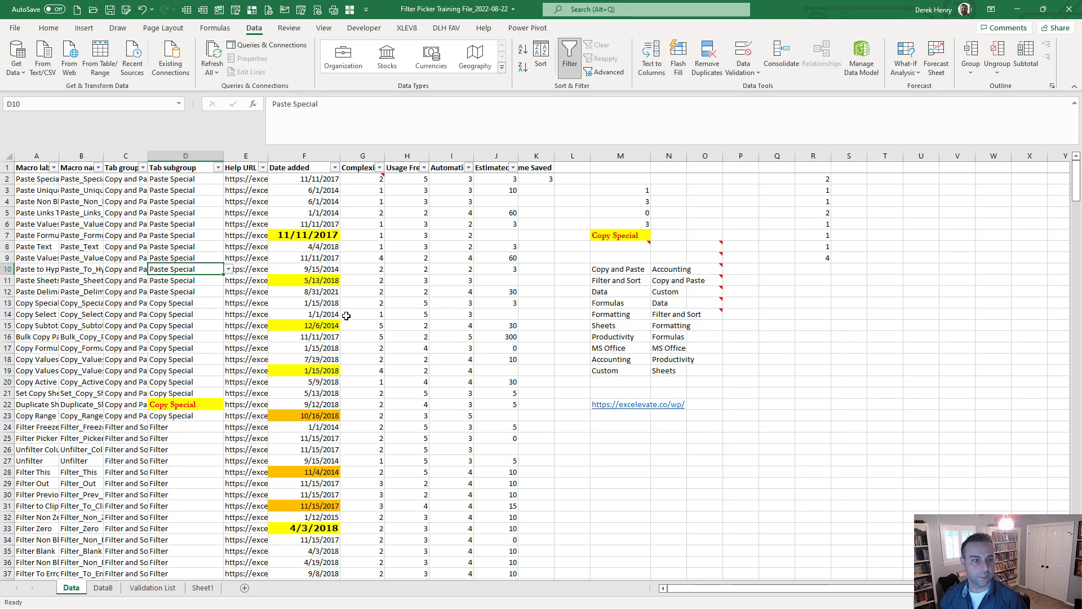
{"action": "left_click", "coordinate": [232, 272]}
{"action": "left_click", "coordinate": [215, 270]}
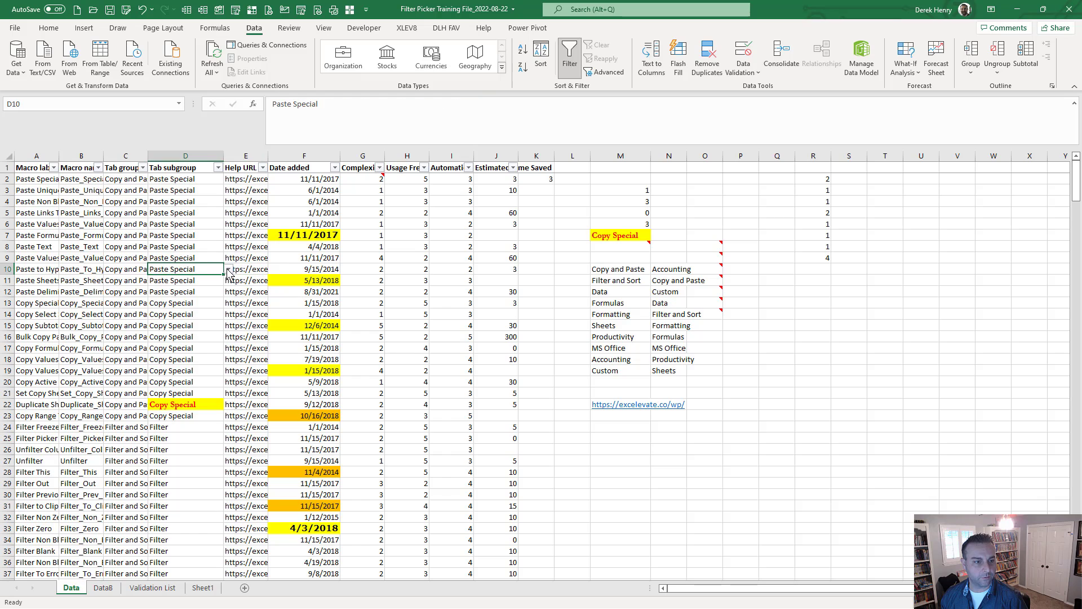
{"action": "left_click", "coordinate": [229, 269]}
{"action": "key", "text": "Escape"}
Copy D10 and paste only its data validation into M26 using paste type code D, and check the dropdown there.
{"action": "key", "text": "ctrl+c"}
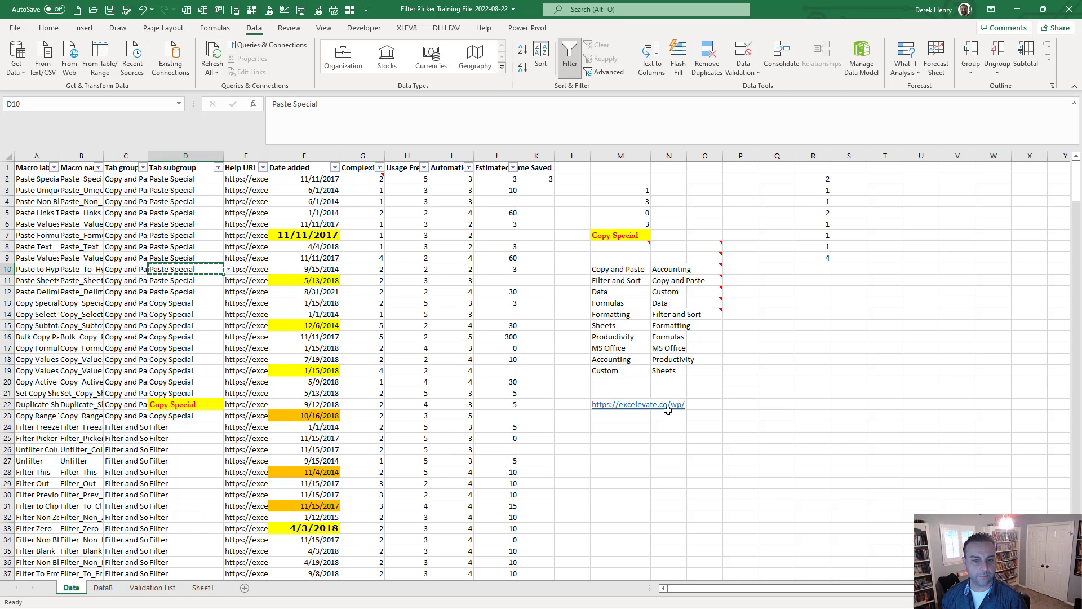
{"action": "left_click", "coordinate": [647, 451]}
{"action": "key", "text": "ctrl+shift+v"}
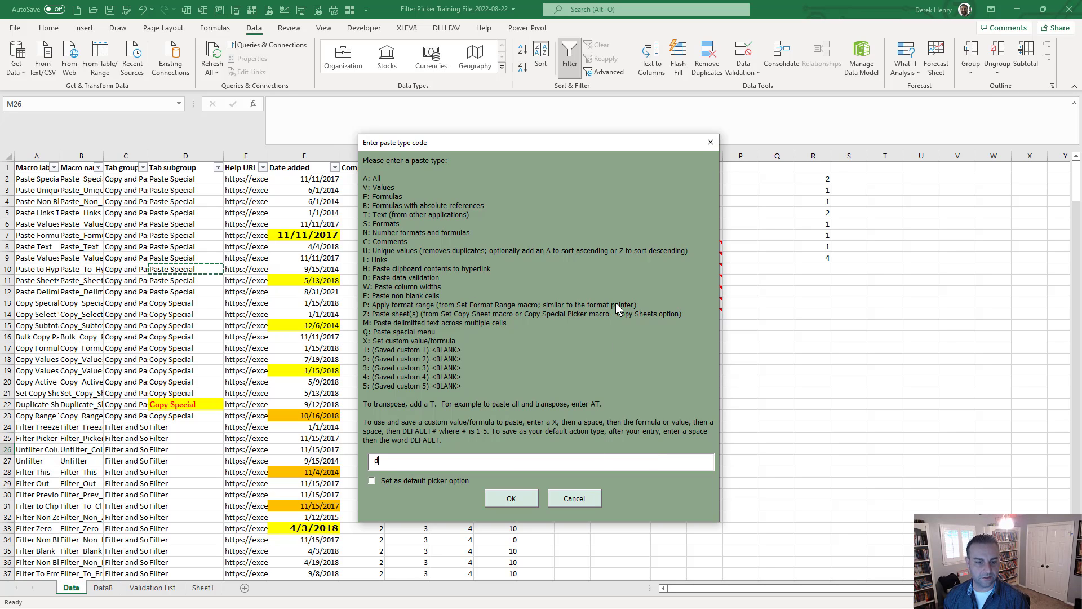
{"action": "key", "text": "Return"}
{"action": "key", "text": "alt+Down"}
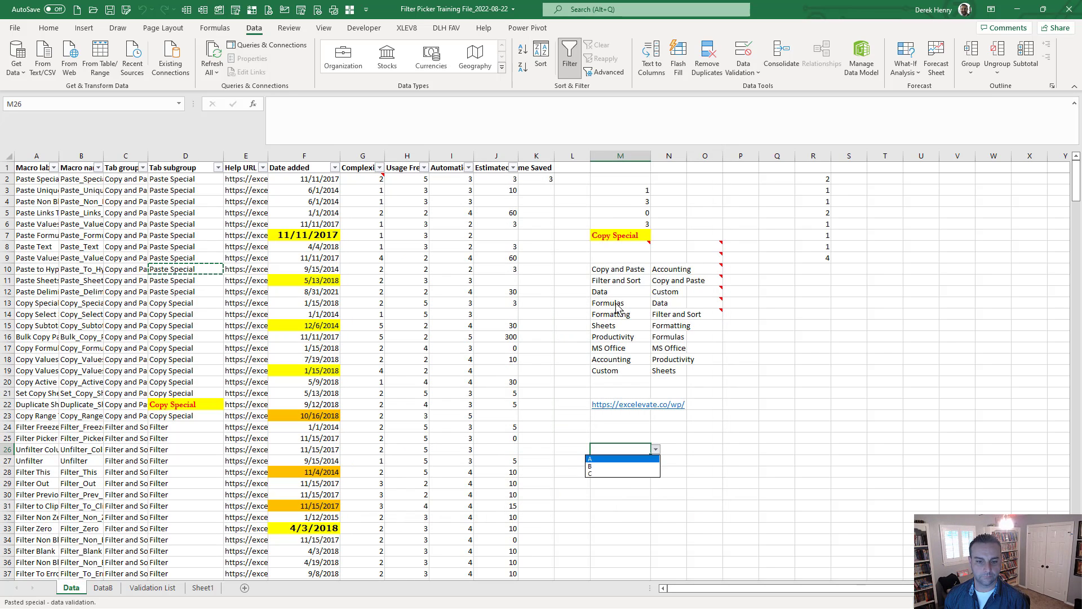
{"action": "key", "text": "Escape"}
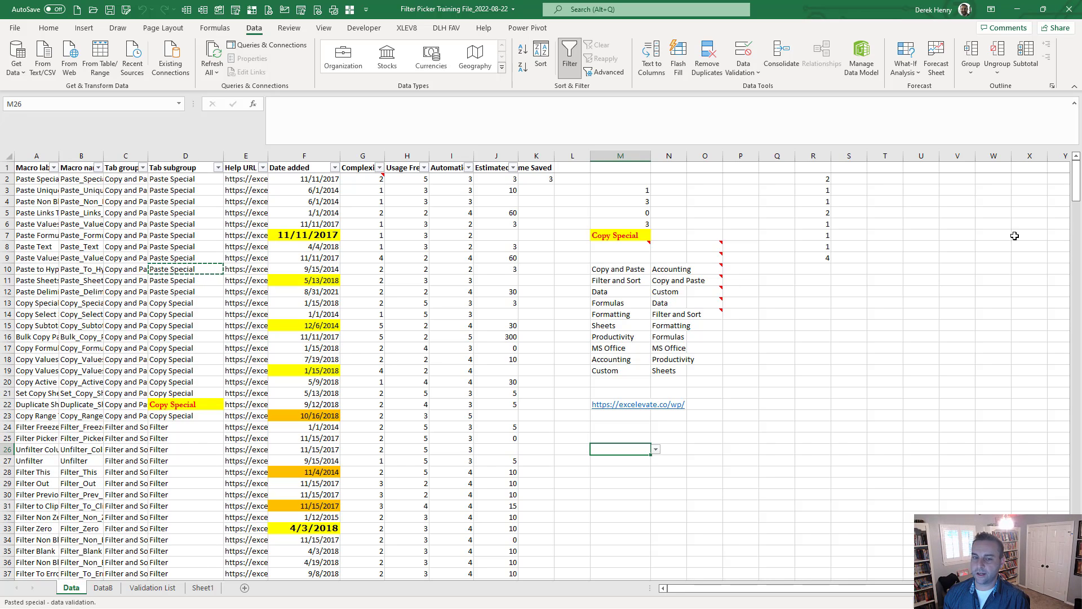
Copy the Data sheet's headers A1:K1, paste their column widths at A1 of the second sheet with code W, and return to end copy mode.
{"action": "left_click", "coordinate": [388, 304]}
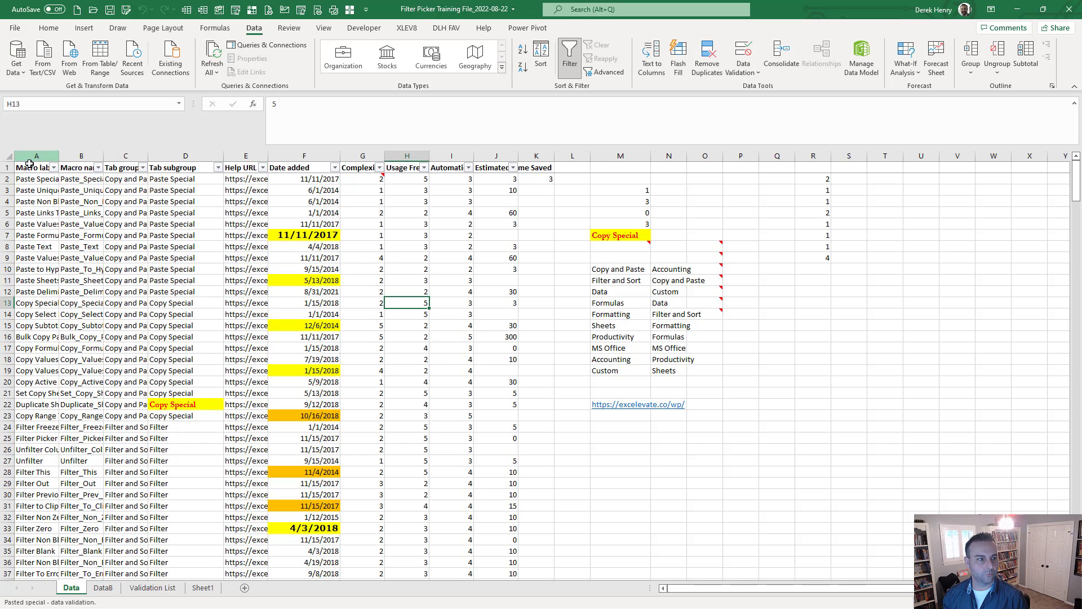
{"action": "left_click_drag", "start_coordinate": [29, 163], "coordinate": [541, 167]}
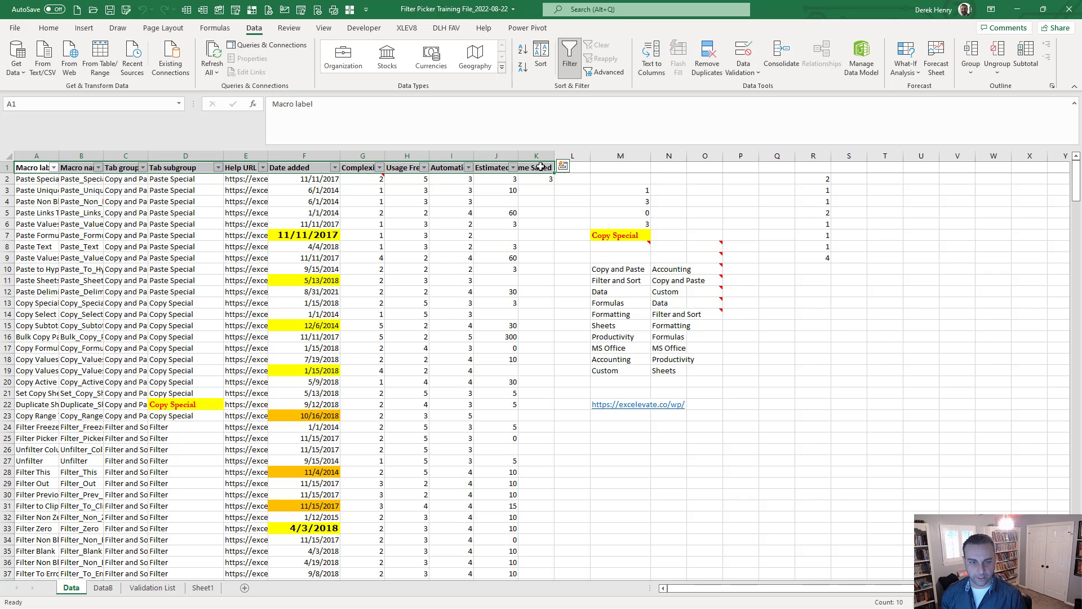
{"action": "key", "text": "ctrl+c"}
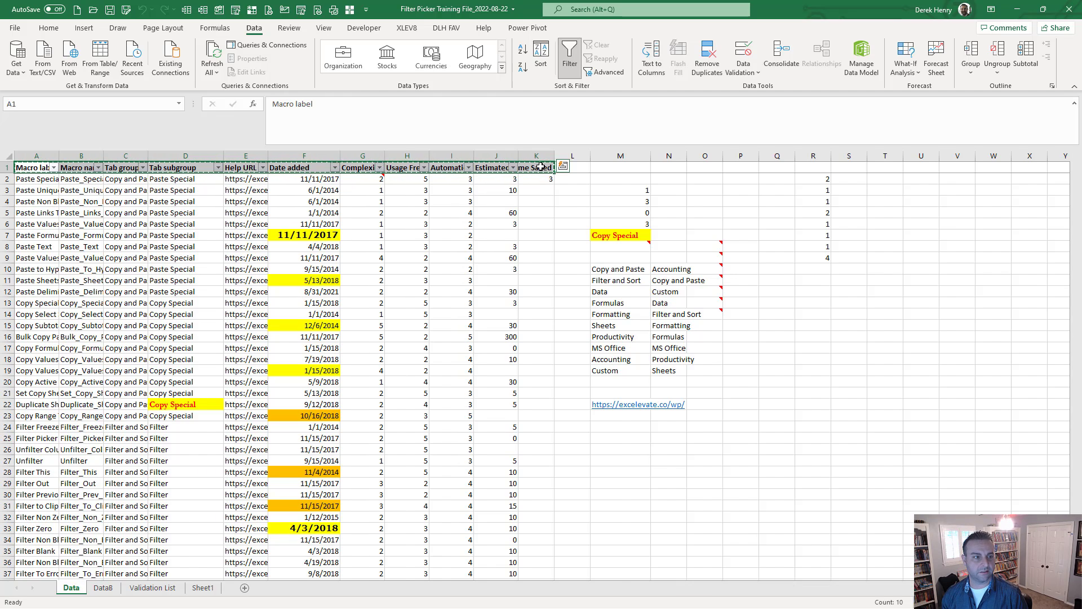
{"action": "key", "text": "ctrl+Page_Down"}
{"action": "key", "text": "ctrl+Home"}
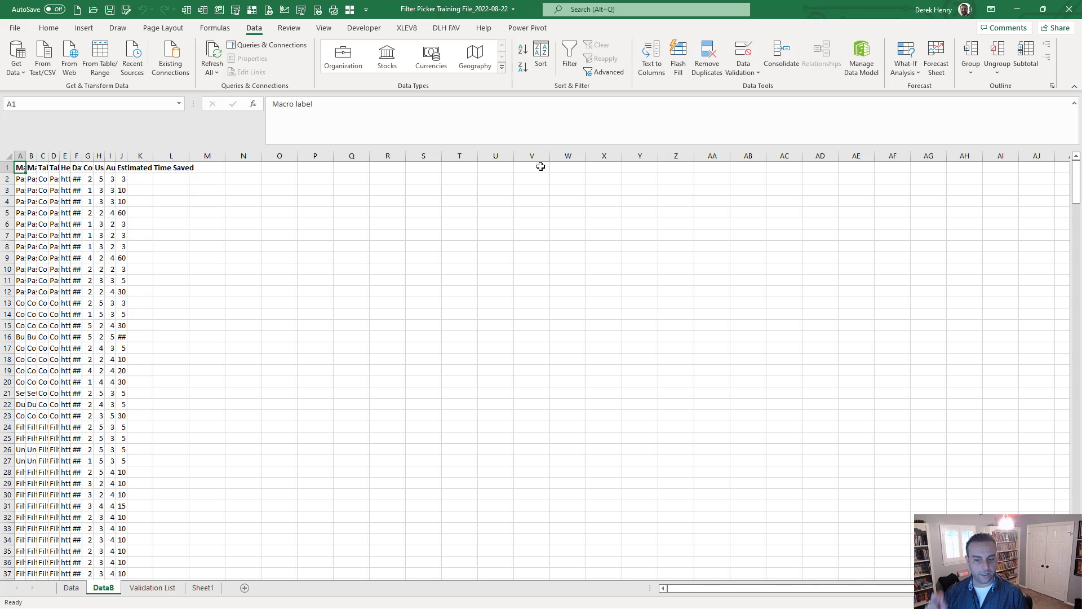
{"action": "key", "text": "ctrl+shift+v"}
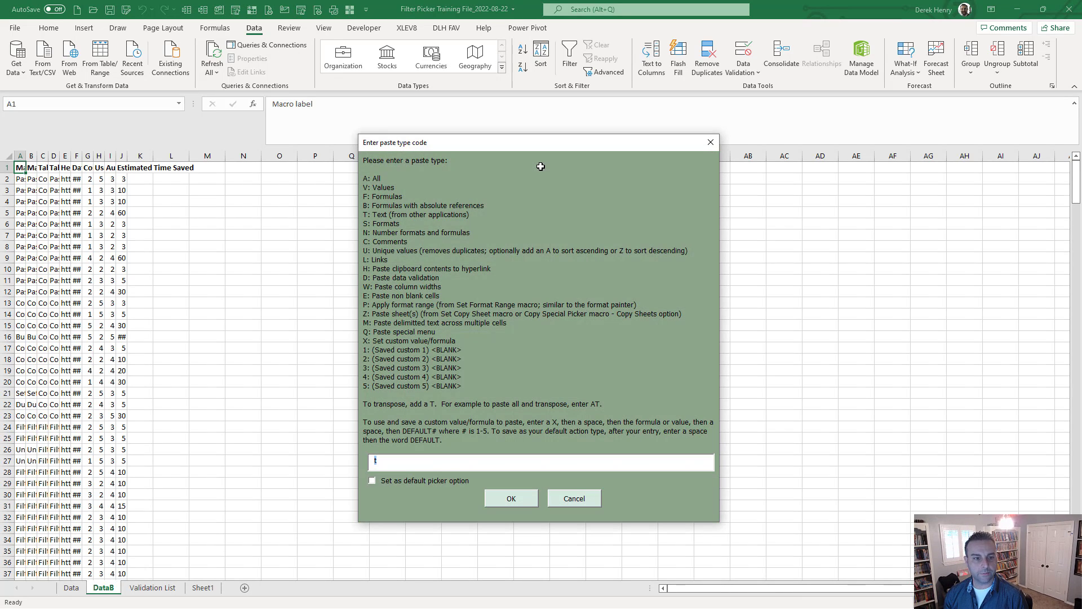
{"action": "type", "text": "w"}
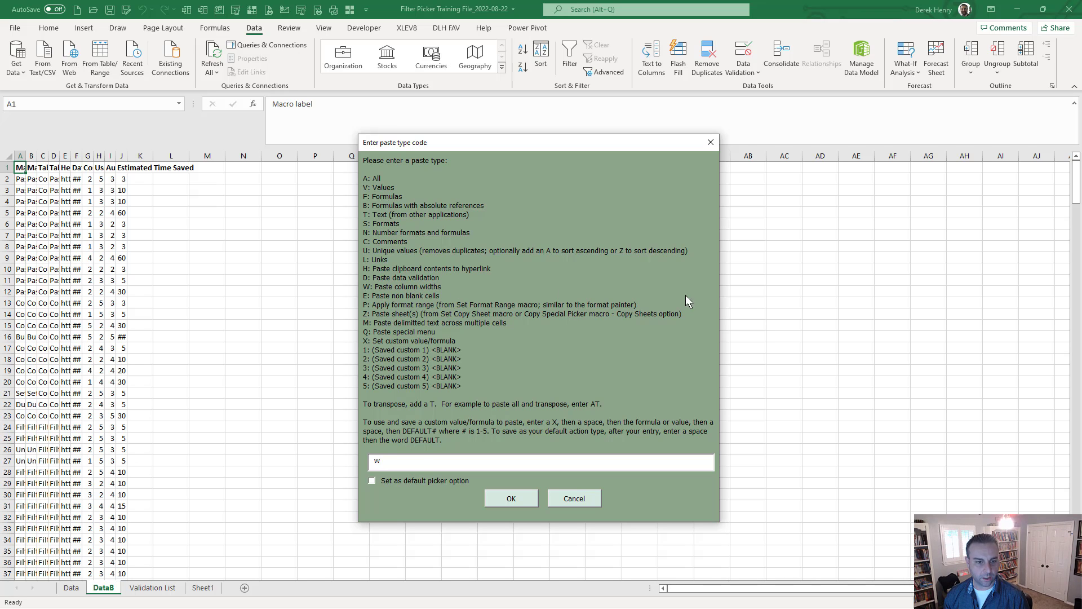
{"action": "key", "text": "Return"}
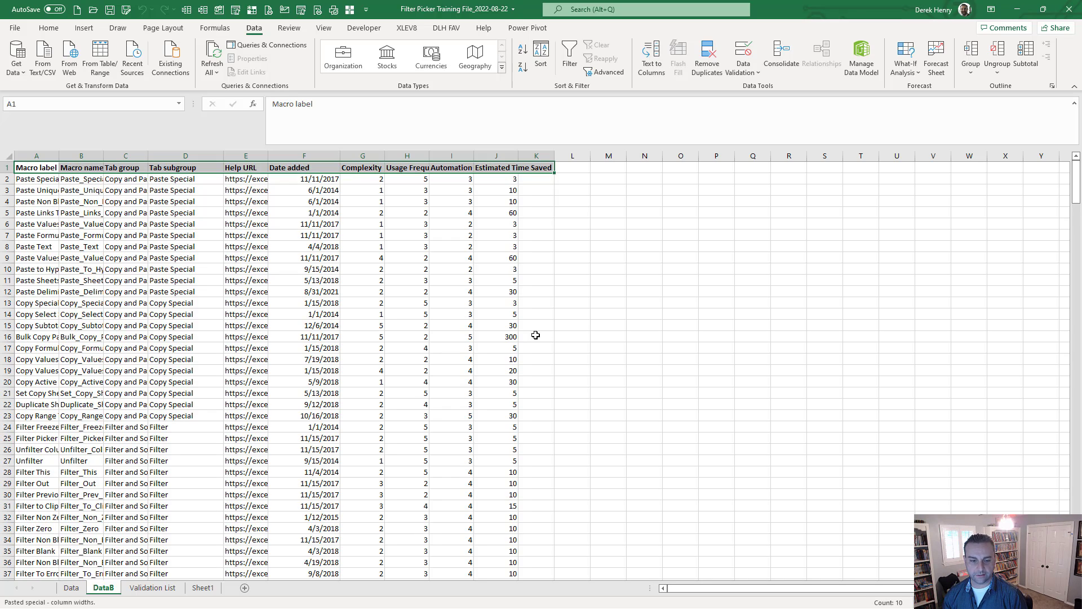
{"action": "key", "text": "ctrl+Page_Up"}
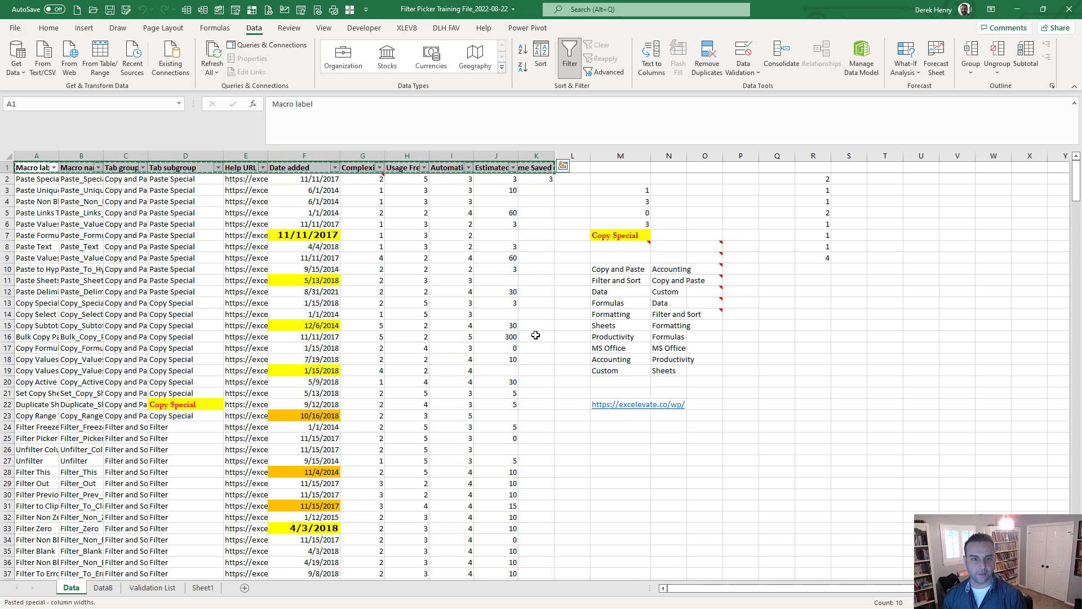
{"action": "key", "text": "Escape"}
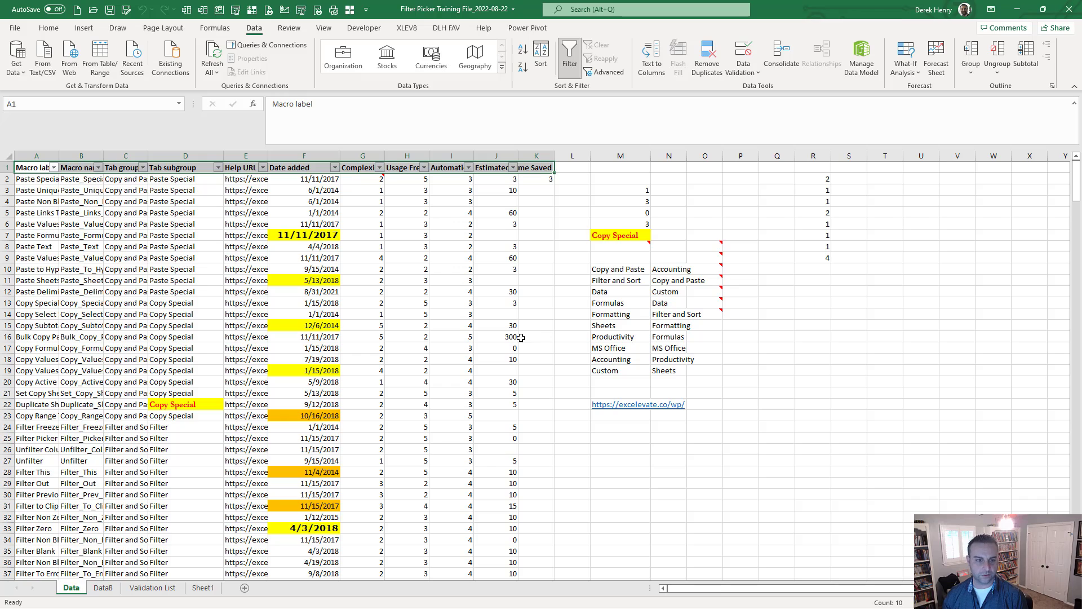
Autofit the Help URL column E to its contents and narrow it again until the addresses are cut off.
{"action": "left_click", "coordinate": [494, 338]}
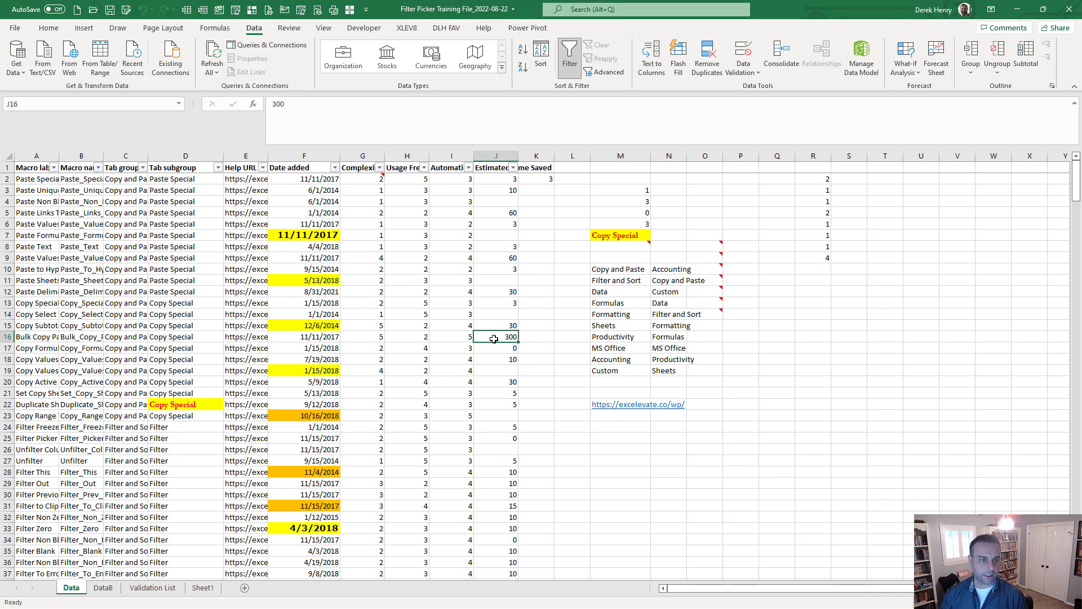
{"action": "double_click", "coordinate": [268, 154]}
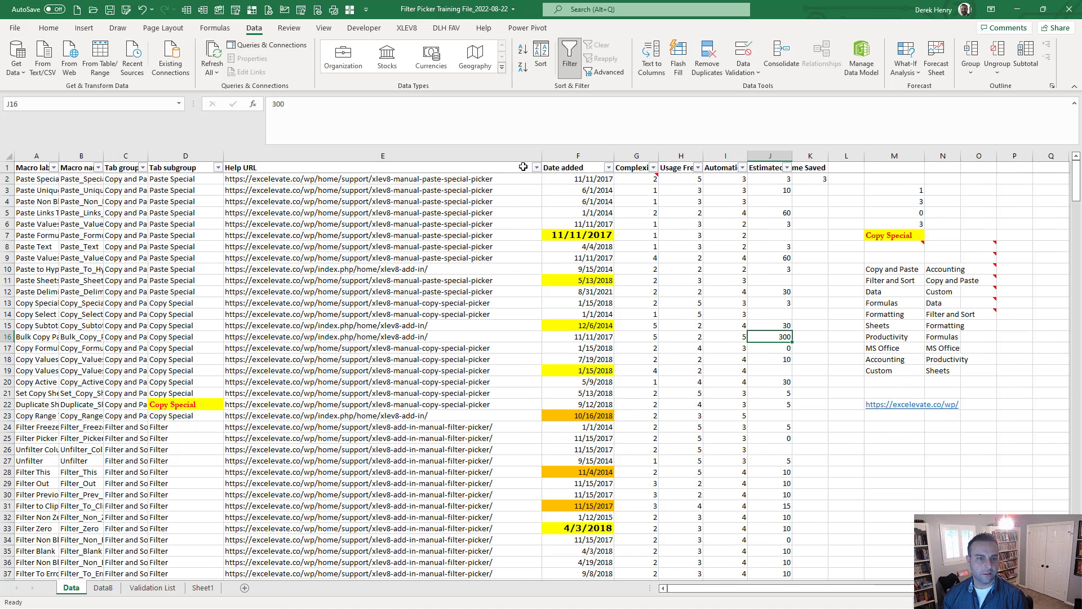
{"action": "left_click_drag", "start_coordinate": [543, 156], "coordinate": [277, 162]}
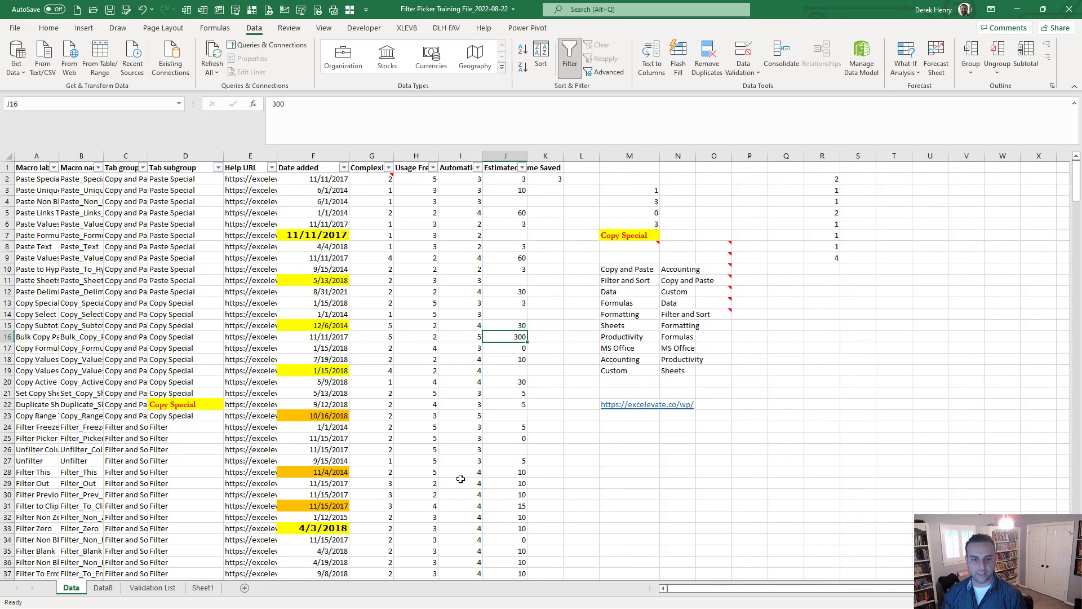
Copy the Estimated Time Saved values in J2:J27 and paste only the non-blank cells starting at T2, using paste type code E.
{"action": "left_click", "coordinate": [505, 475]}
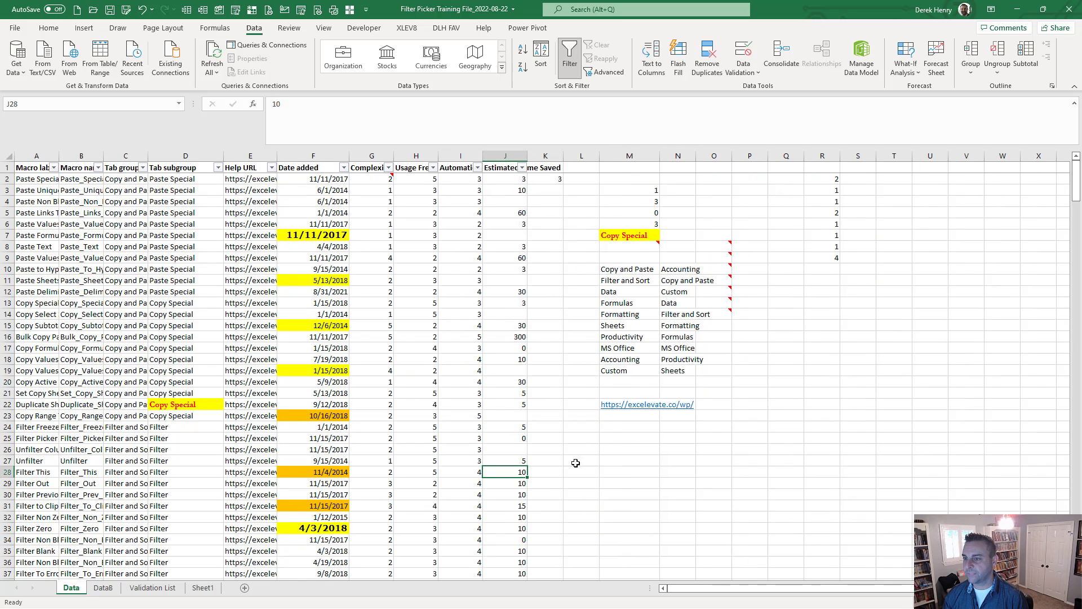
{"action": "left_click", "coordinate": [510, 180]}
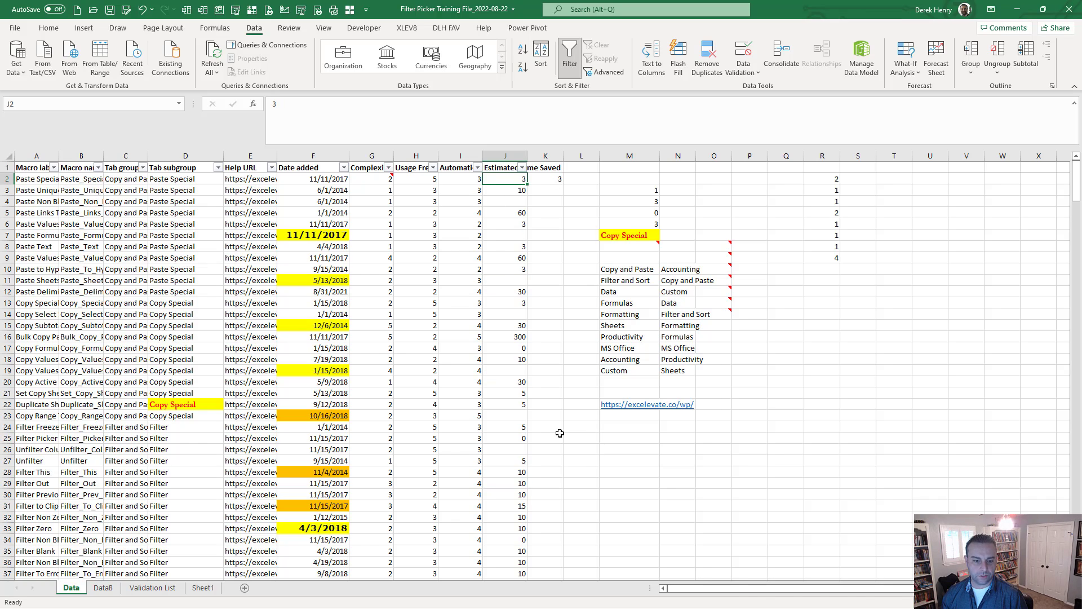
{"action": "left_click", "coordinate": [503, 463], "text": "shift"}
{"action": "key", "text": "ctrl+c"}
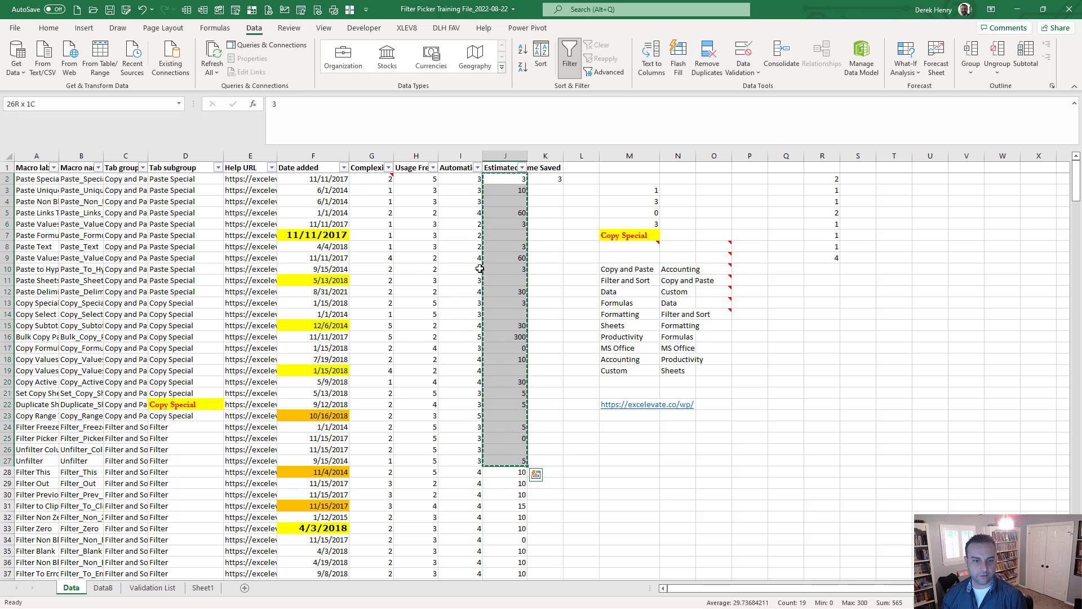
{"action": "left_click", "coordinate": [904, 181]}
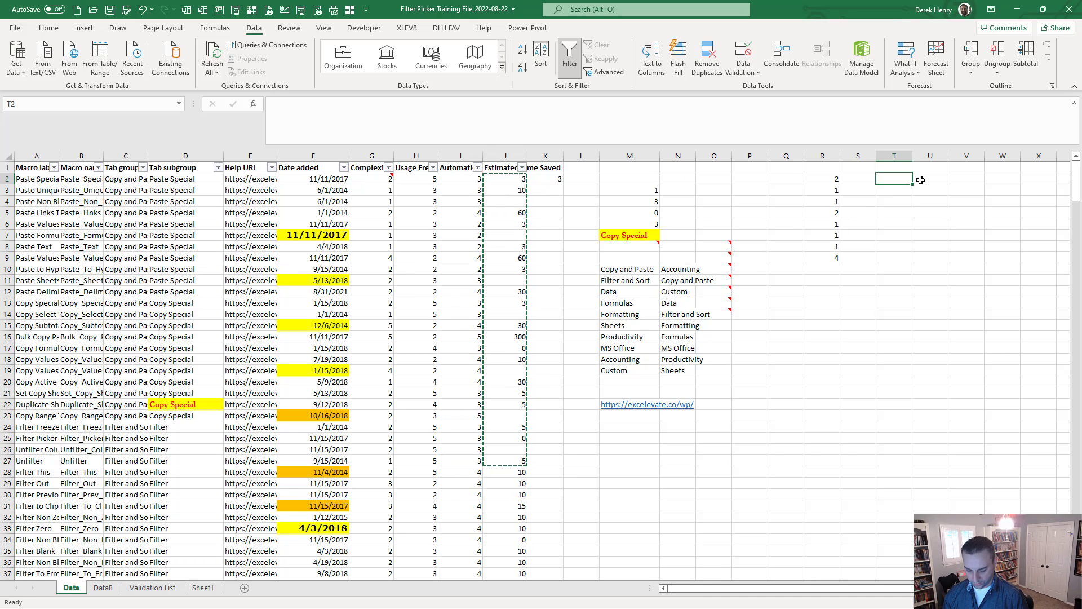
{"action": "key", "text": "ctrl+shift+v"}
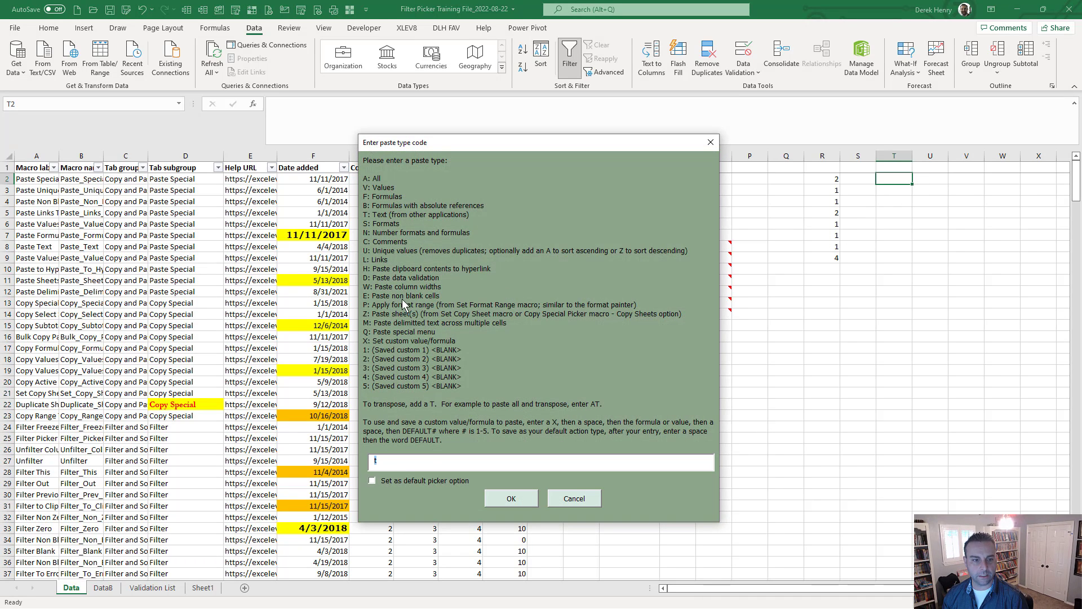
{"action": "type", "text": "e"}
{"action": "key", "text": "Return"}
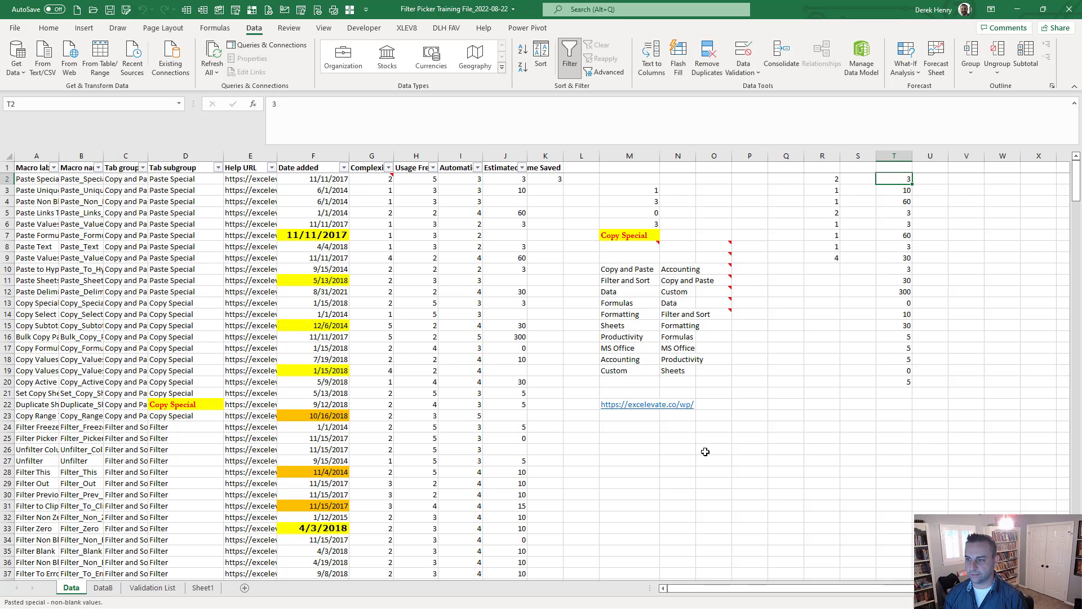
{"action": "left_click", "coordinate": [591, 453]}
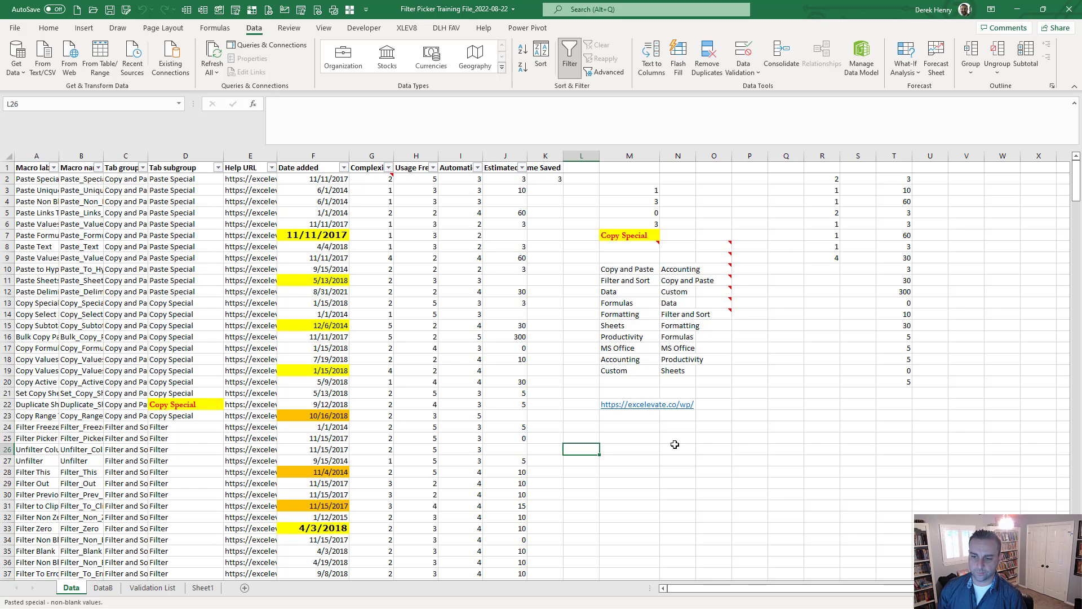
Store the formatting of D22 as the format range, using copy type code A.
{"action": "left_click", "coordinate": [193, 402]}
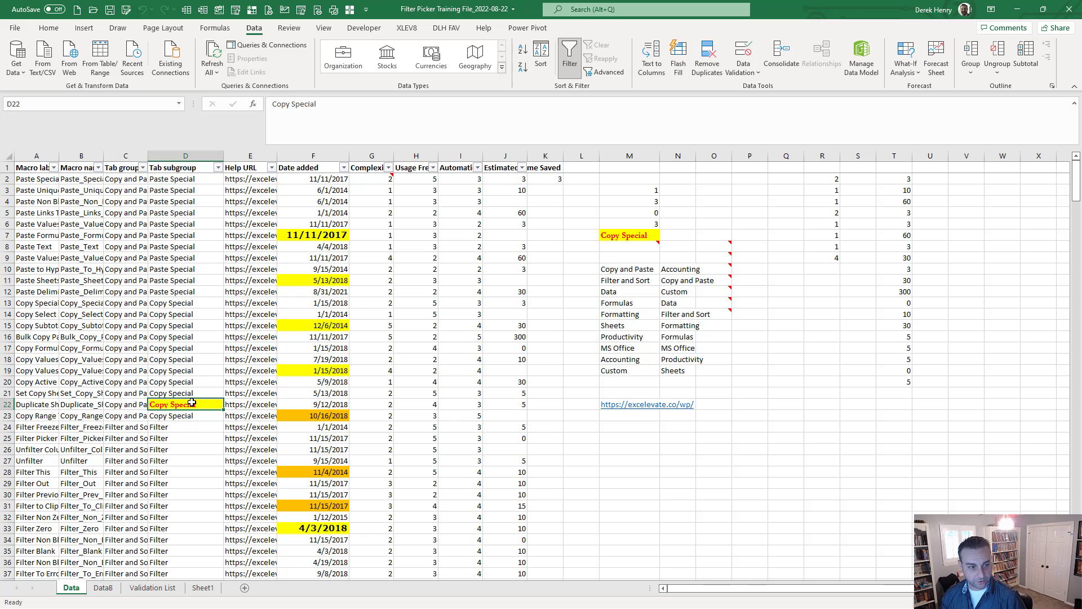
{"action": "key", "text": "ctrl+shift+c"}
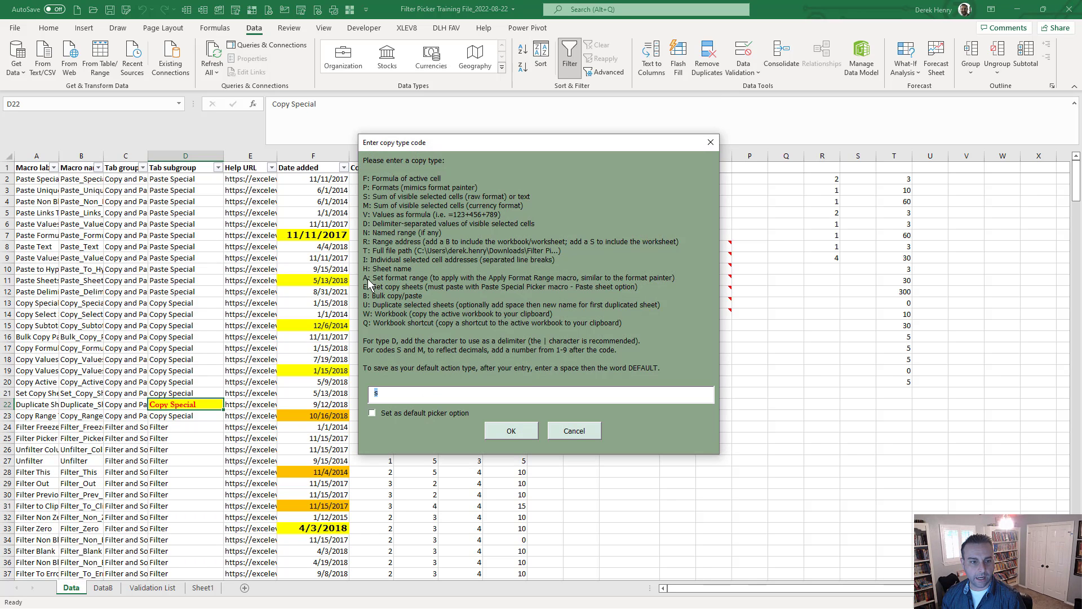
{"action": "type", "text": "a"}
{"action": "key", "text": "Return"}
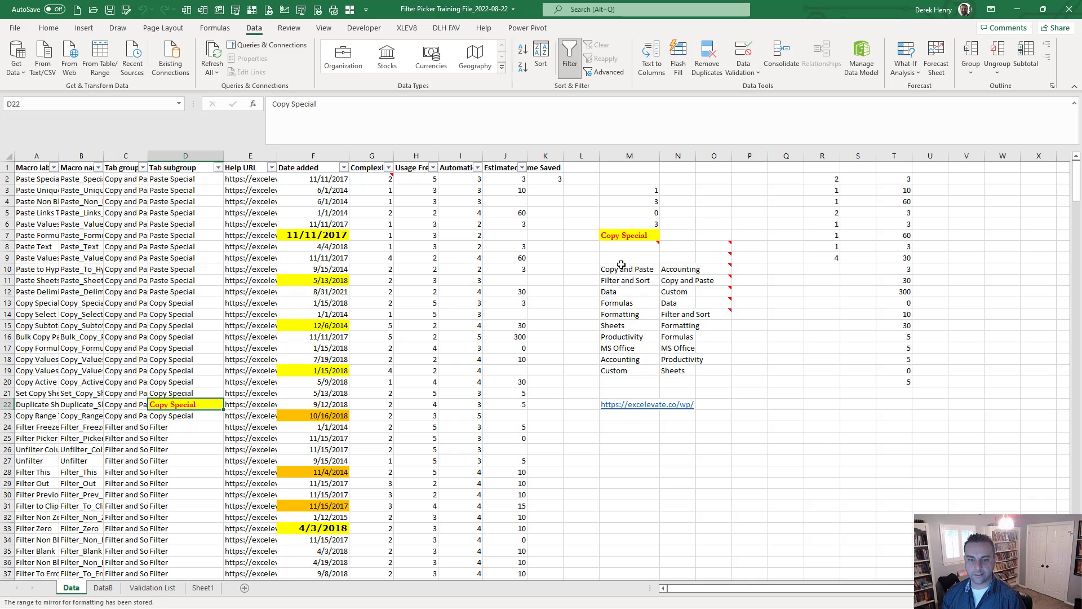
Apply the stored format range to the Copy and Paste cell M10, using paste type code P.
{"action": "left_click", "coordinate": [636, 269]}
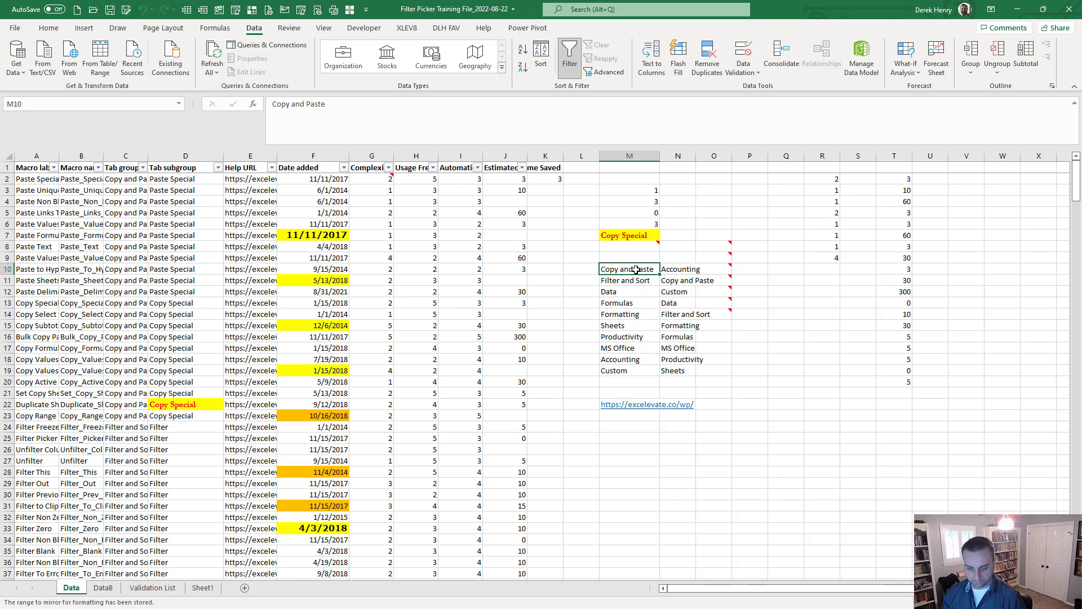
{"action": "key", "text": "ctrl+shift+v"}
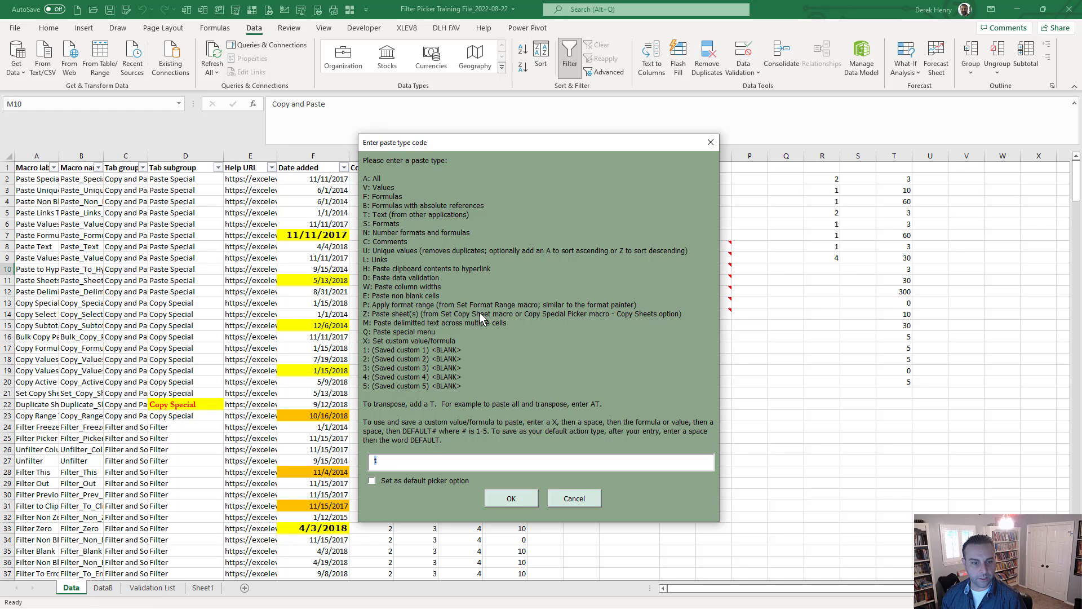
{"action": "type", "text": "p"}
{"action": "key", "text": "Return"}
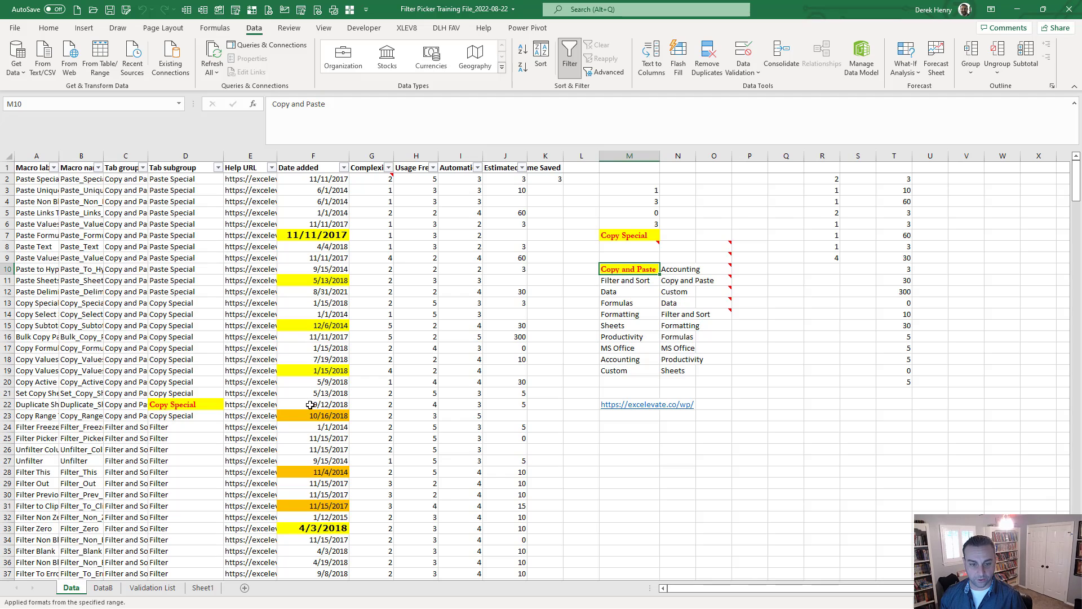
Apply the stored format range to the Sheets and Productivity cells M15:M16 with paste type code P.
{"action": "left_click", "coordinate": [627, 317]}
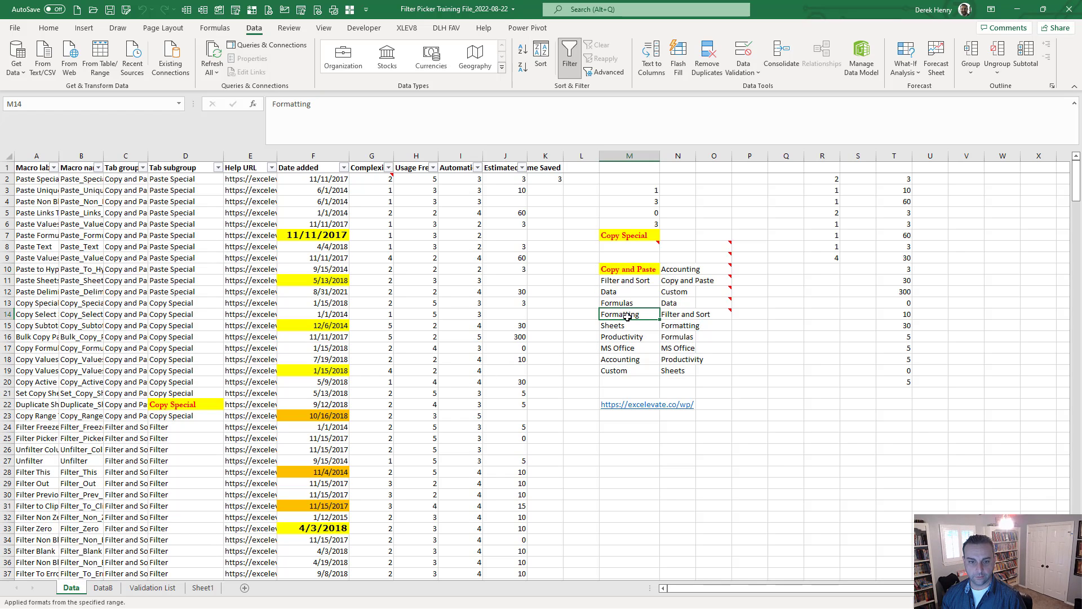
{"action": "left_click_drag", "start_coordinate": [631, 327], "coordinate": [630, 339]}
{"action": "key", "text": "ctrl+shift+v"}
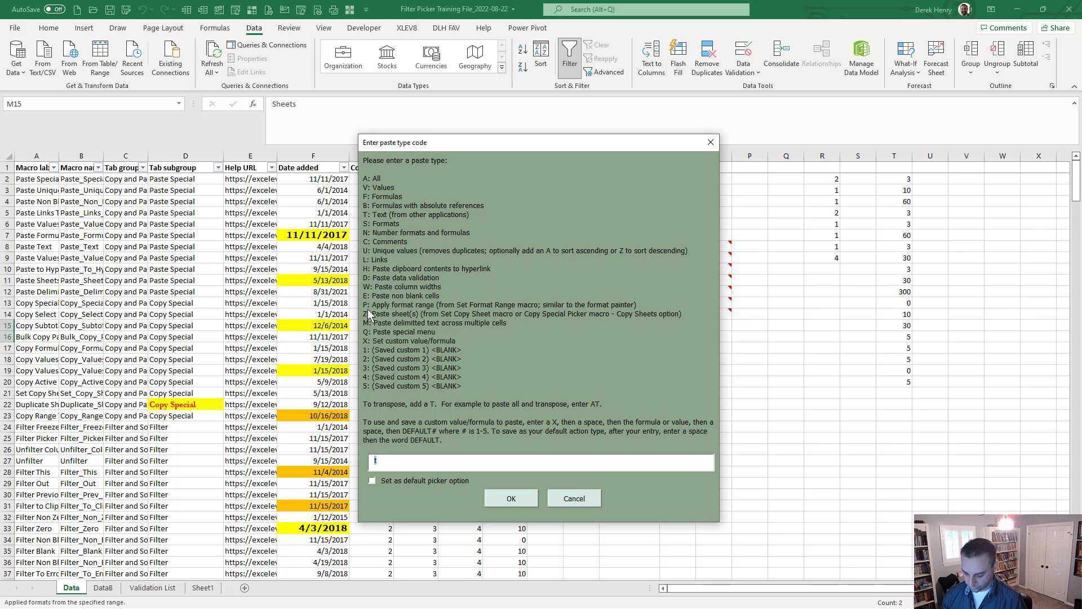
{"action": "type", "text": "p"}
{"action": "key", "text": "Return"}
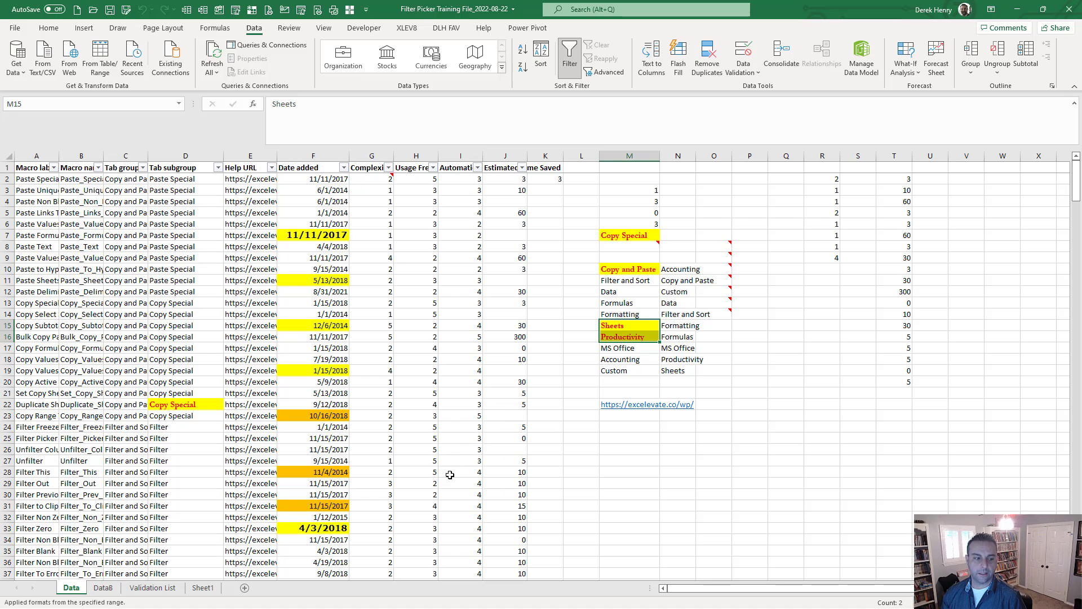
Store the Data sheet as the sheet to copy, using copy type code E.
{"action": "left_click", "coordinate": [544, 452]}
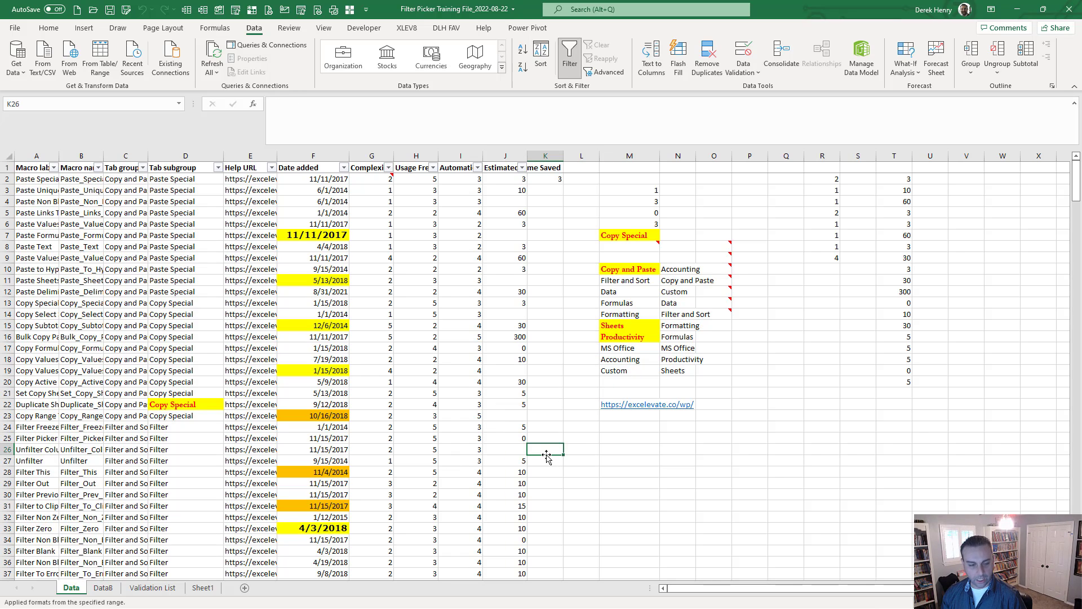
{"action": "key", "text": "ctrl+shift+c"}
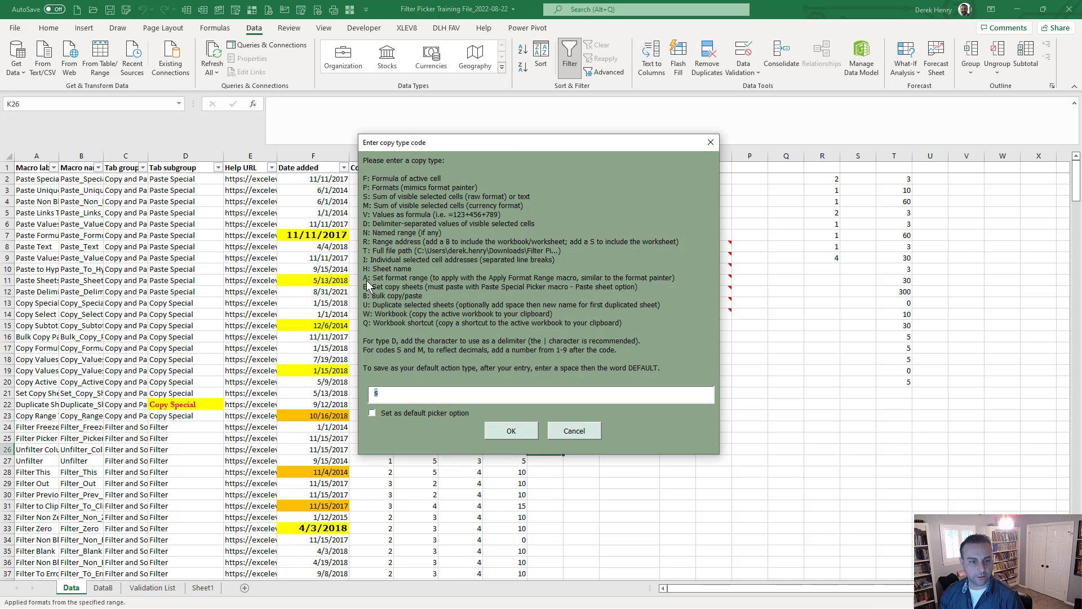
{"action": "type", "text": "e"}
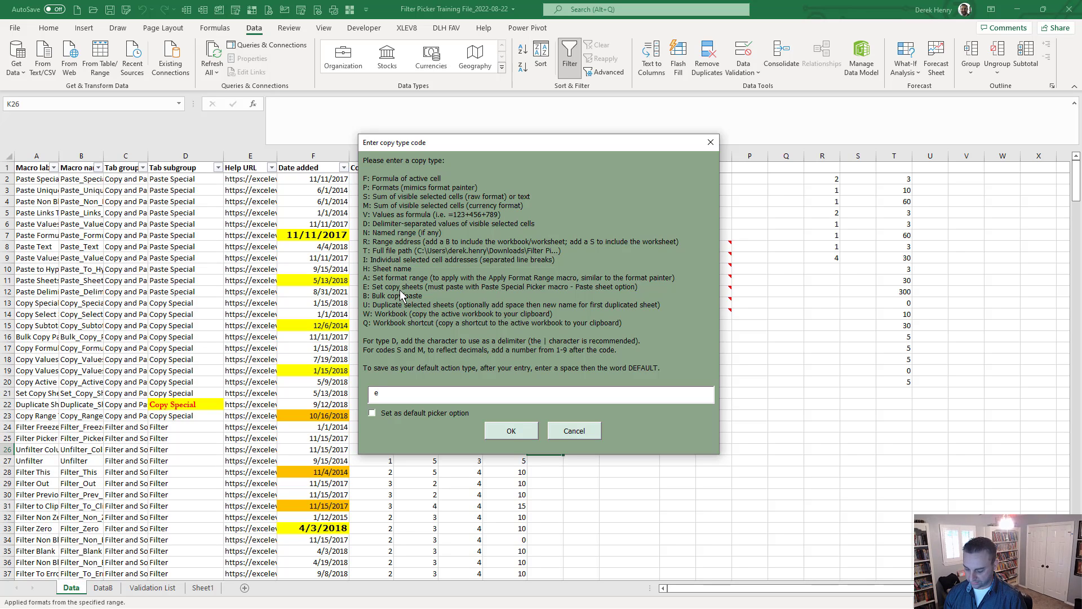
{"action": "key", "text": "Return"}
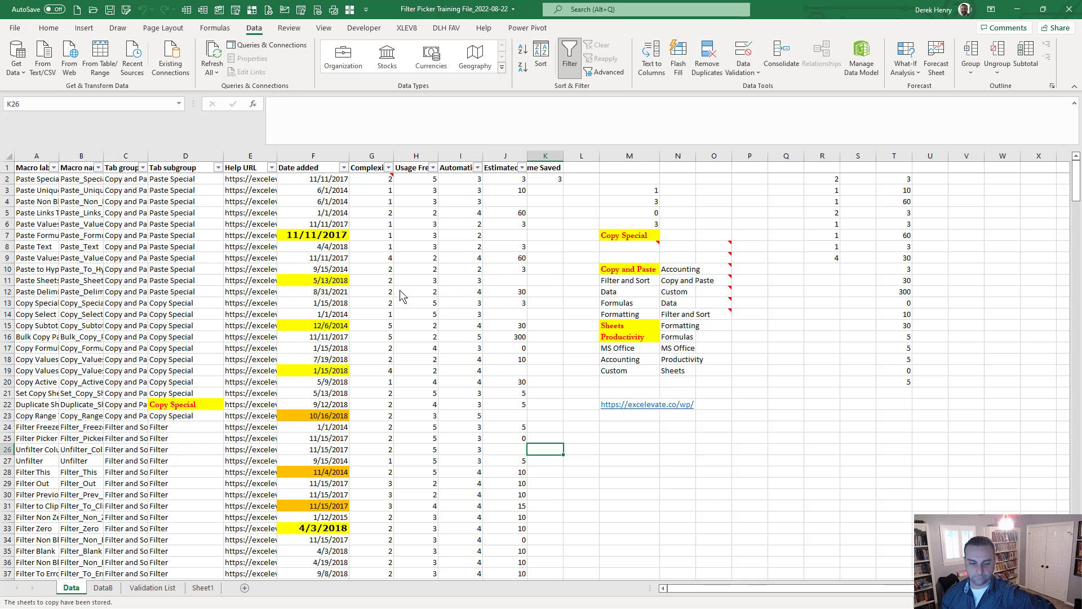
From Sheet1, paste the stored Data sheet into the same workbook with code Z, accepting the numbered duplicate name.
{"action": "left_click", "coordinate": [218, 588]}
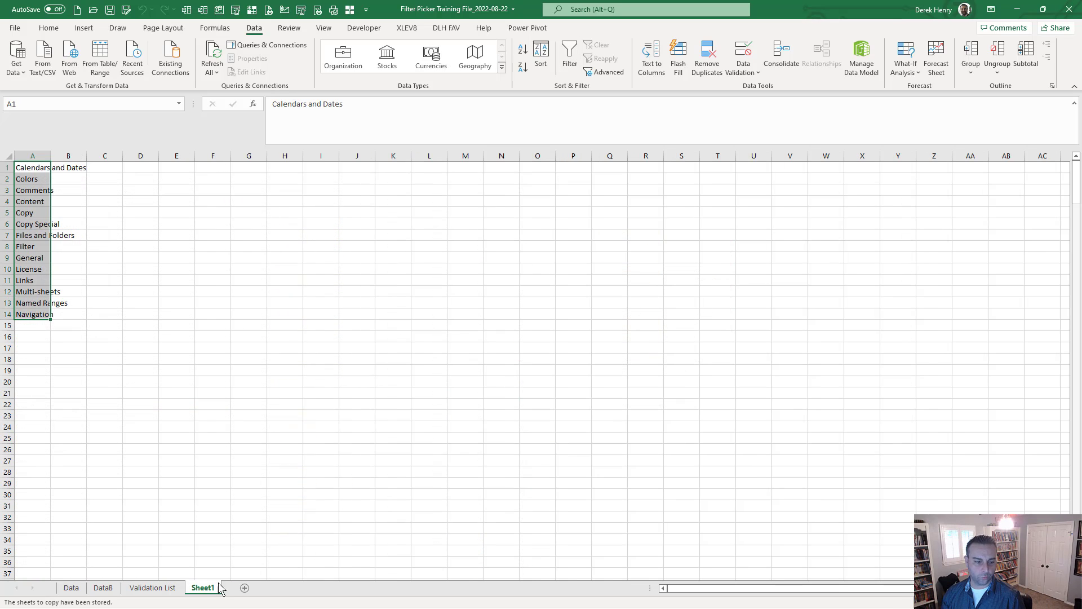
{"action": "left_click", "coordinate": [512, 359]}
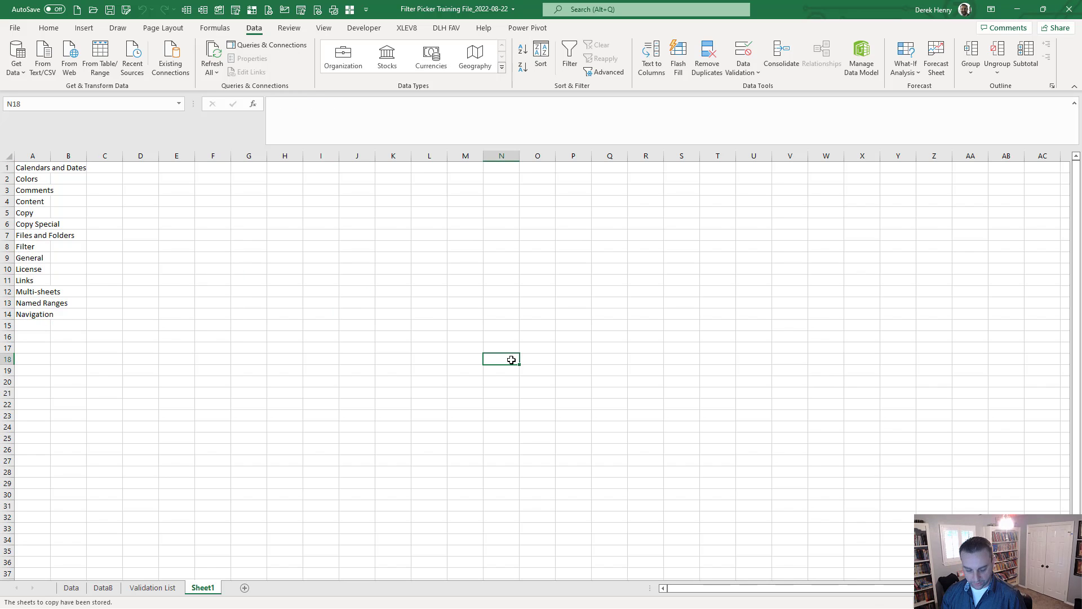
{"action": "key", "text": "ctrl+shift+v"}
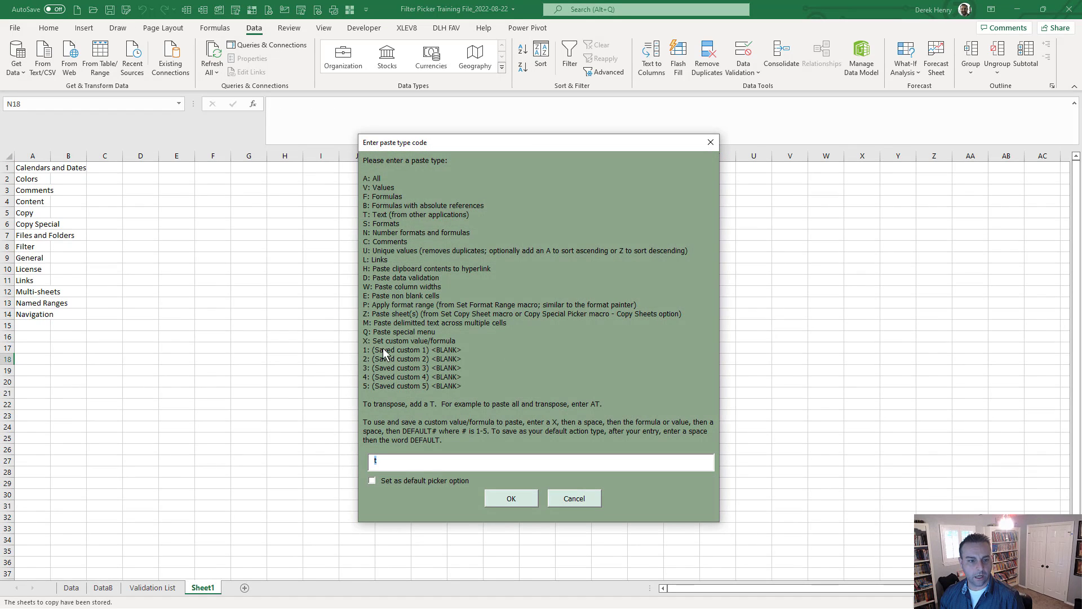
{"action": "type", "text": "z"}
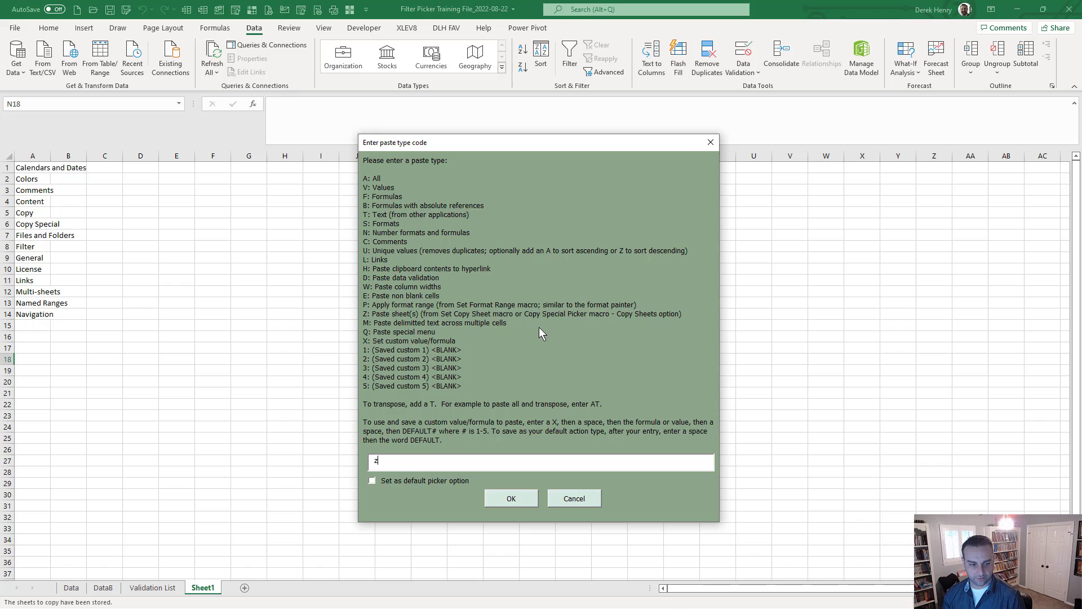
{"action": "key", "text": "Return"}
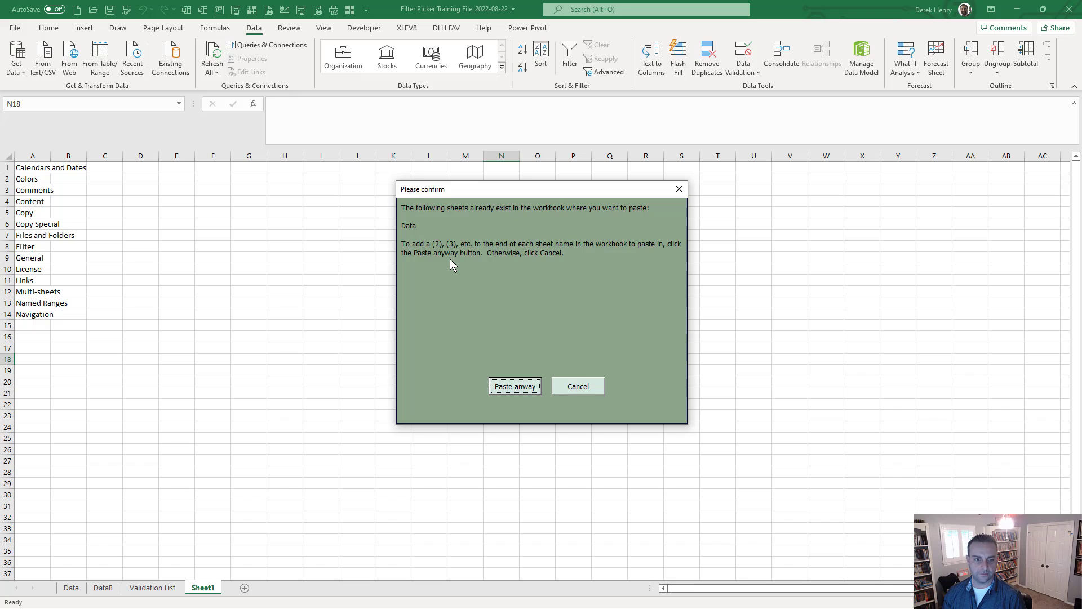
{"action": "left_click", "coordinate": [514, 388]}
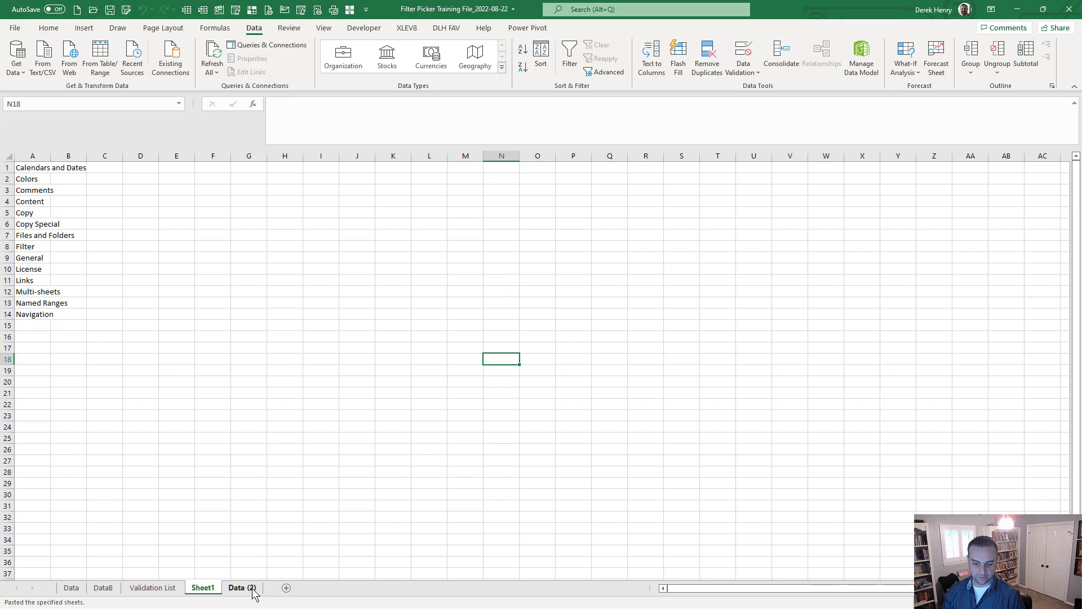
Create a new blank workbook, paste the stored Data sheet into it with code Z, and open the pasted sheet.
{"action": "left_click", "coordinate": [78, 11]}
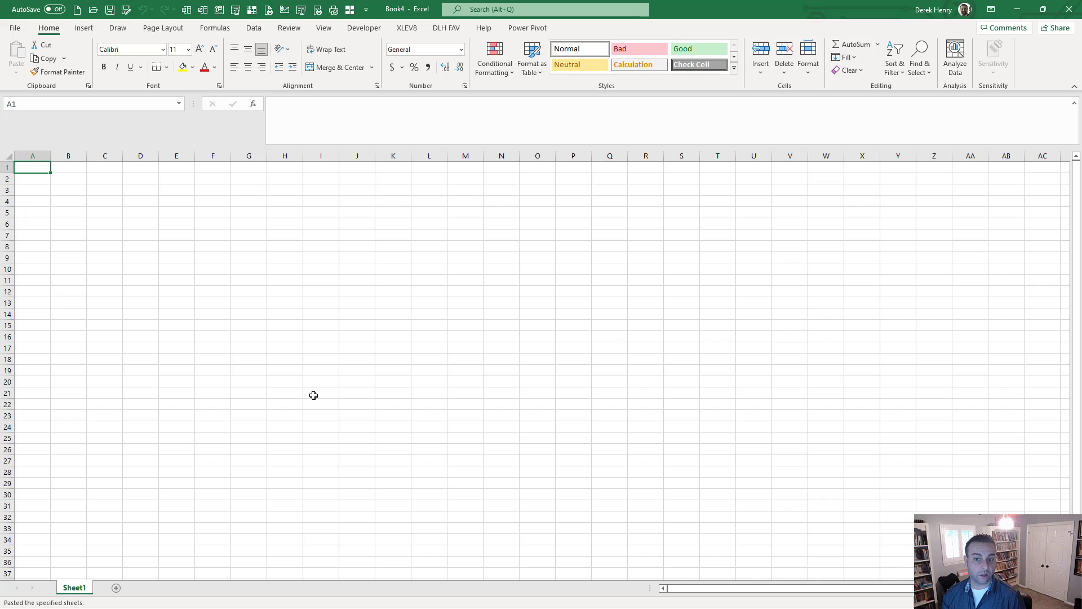
{"action": "left_click", "coordinate": [365, 360]}
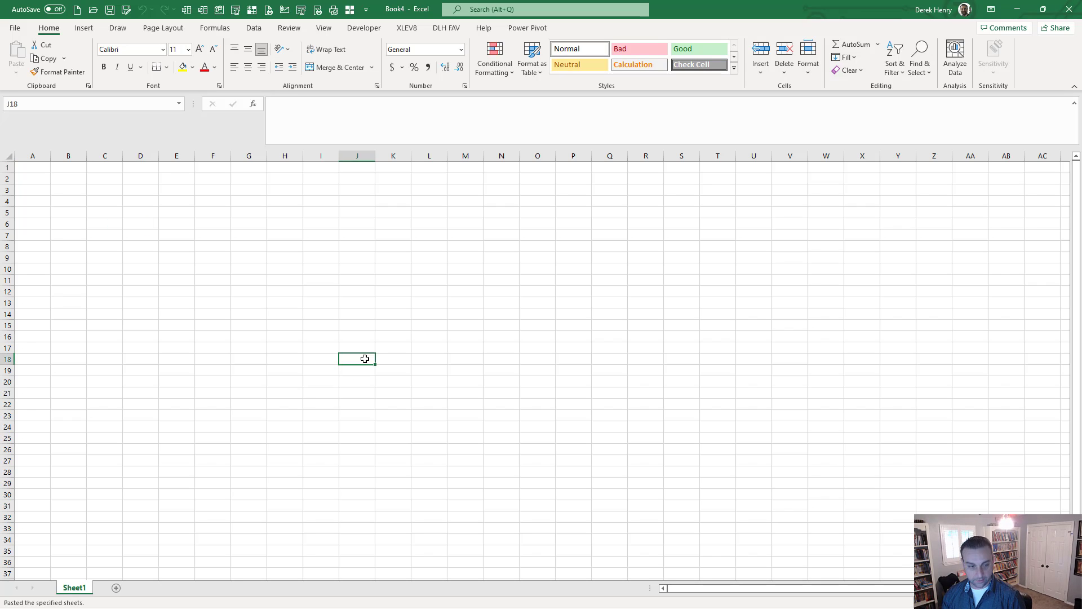
{"action": "key", "text": "ctrl+shift+v"}
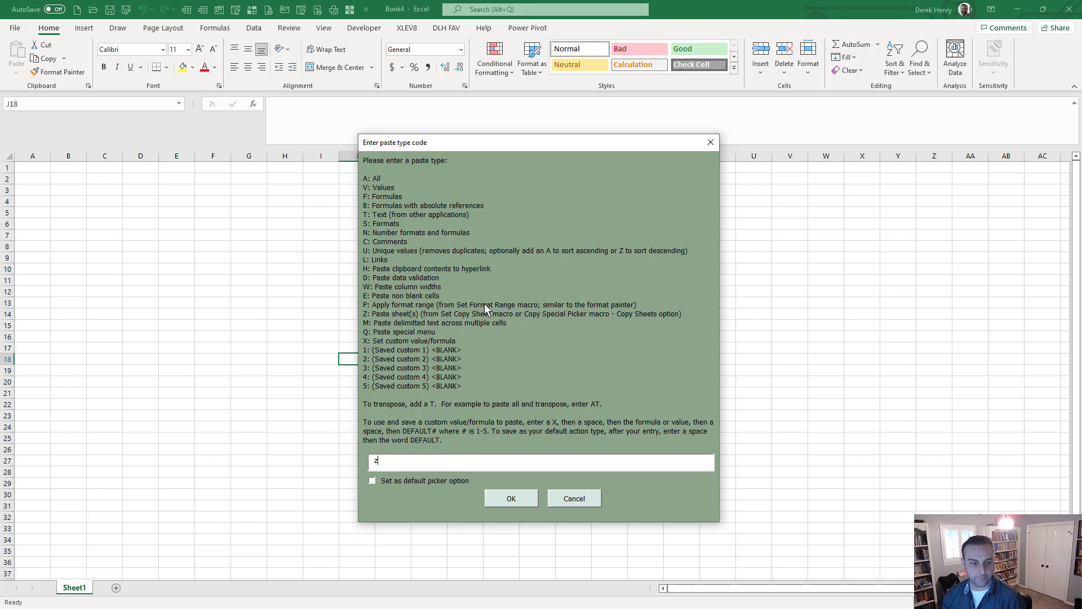
{"action": "type", "text": "z"}
{"action": "key", "text": "Return"}
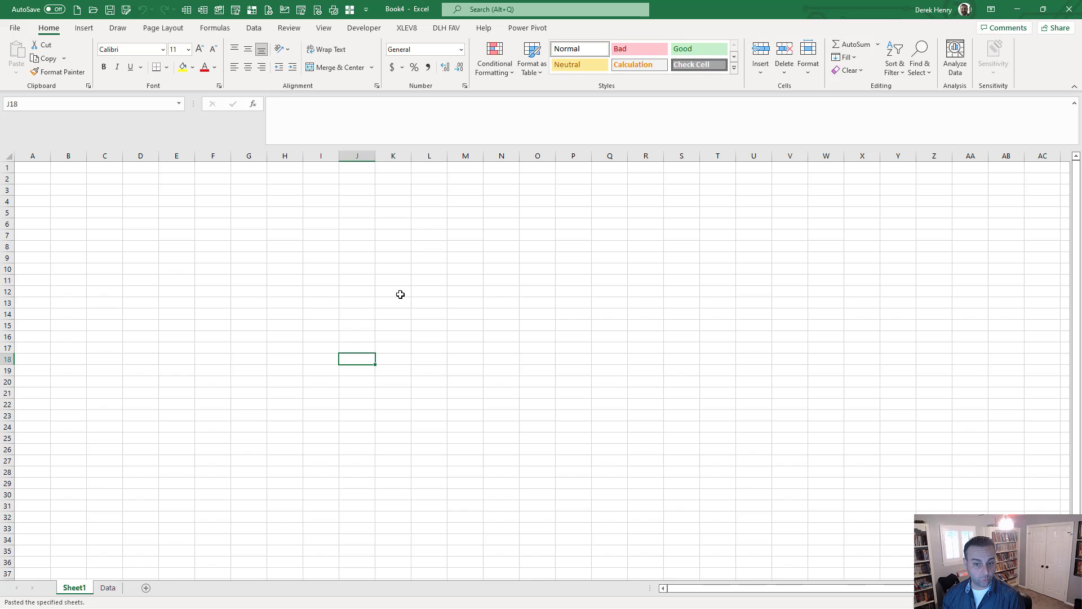
{"action": "left_click", "coordinate": [107, 588]}
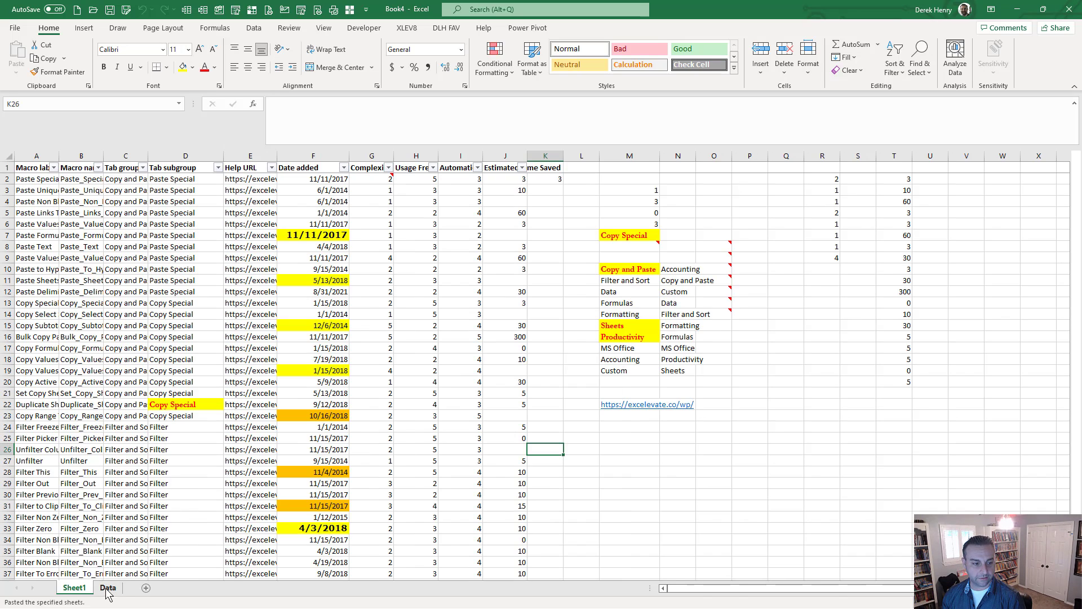
Close the new workbook without saving it and return to the training file.
{"action": "left_click", "coordinate": [646, 493]}
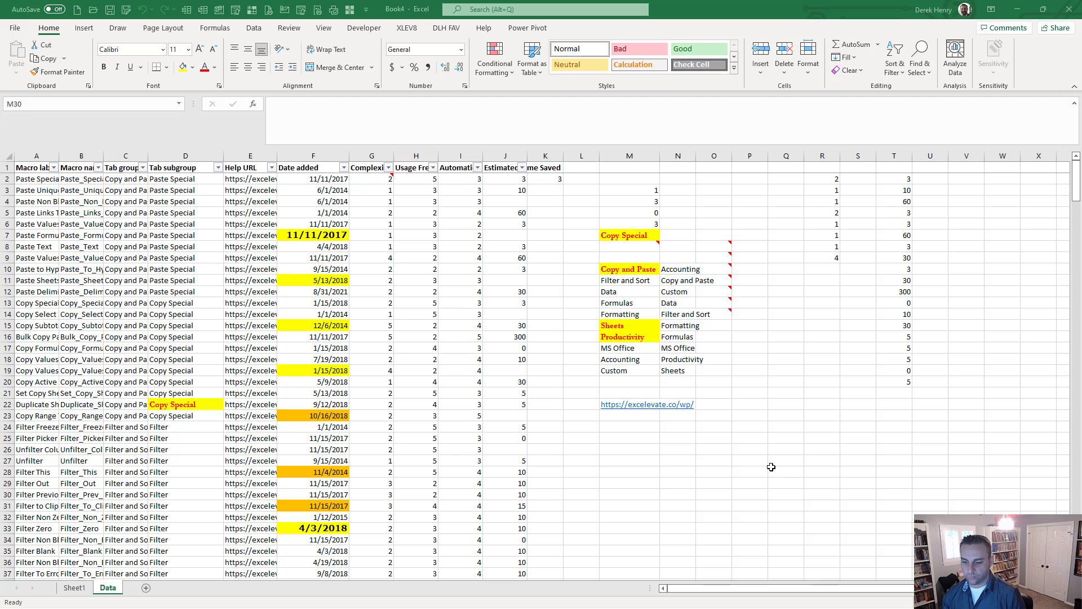
{"action": "left_click", "coordinate": [771, 467]}
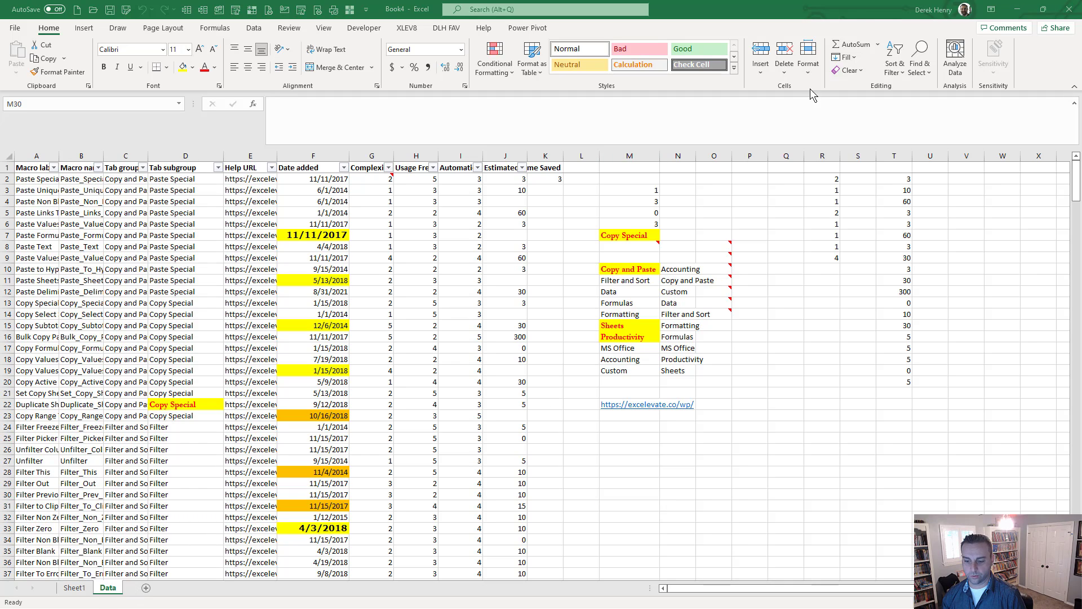
{"action": "left_click", "coordinate": [1063, 17]}
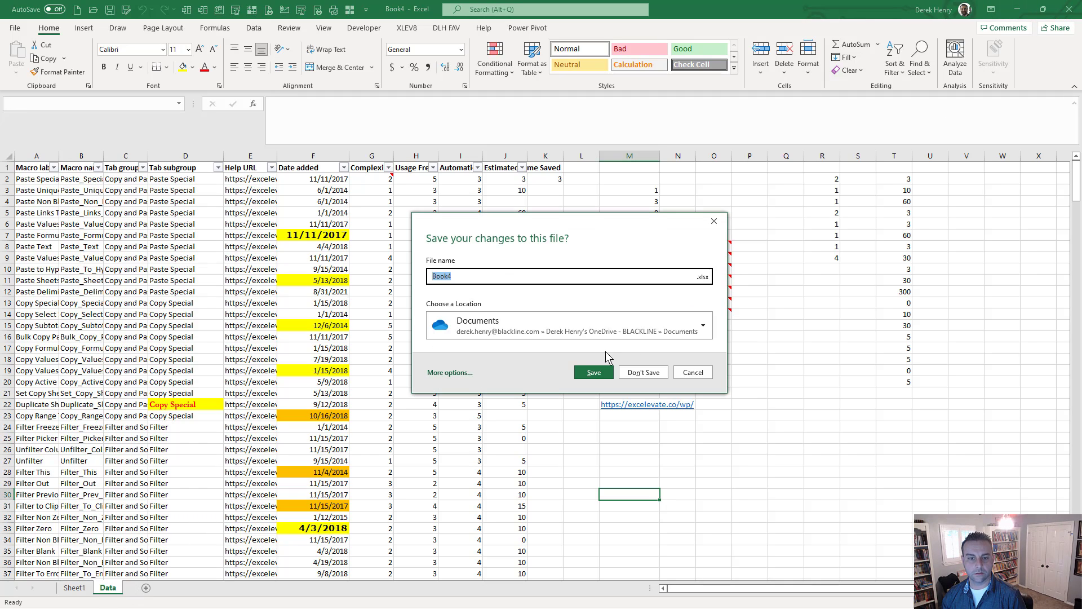
{"action": "left_click", "coordinate": [641, 370]}
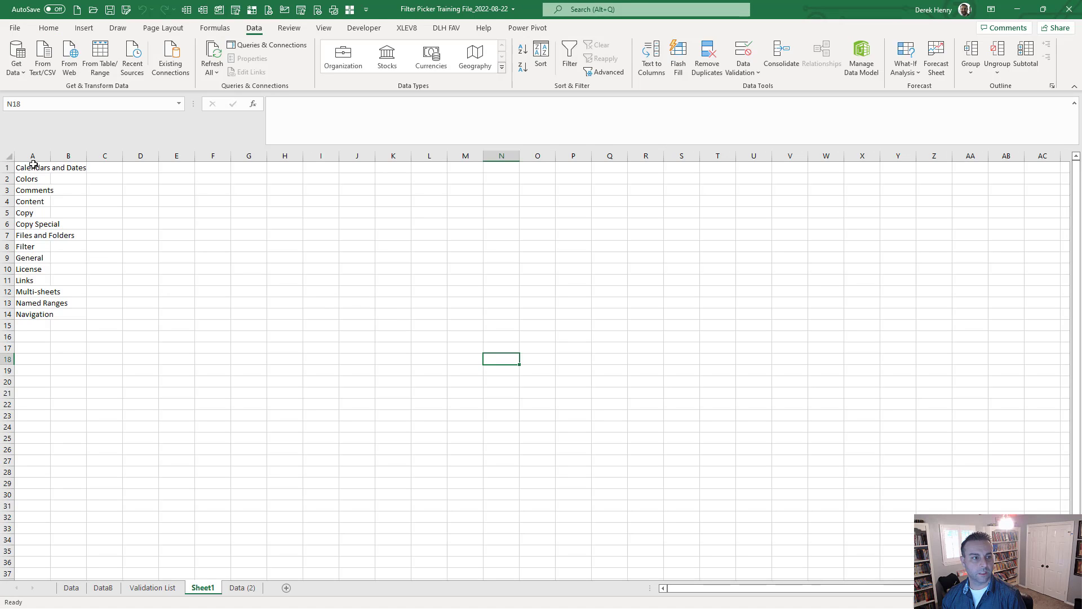
Copy the list in A1:A14 of Sheet1 as pipe-delimited values, using copy type code D.
{"action": "left_click_drag", "start_coordinate": [33, 165], "coordinate": [29, 314]}
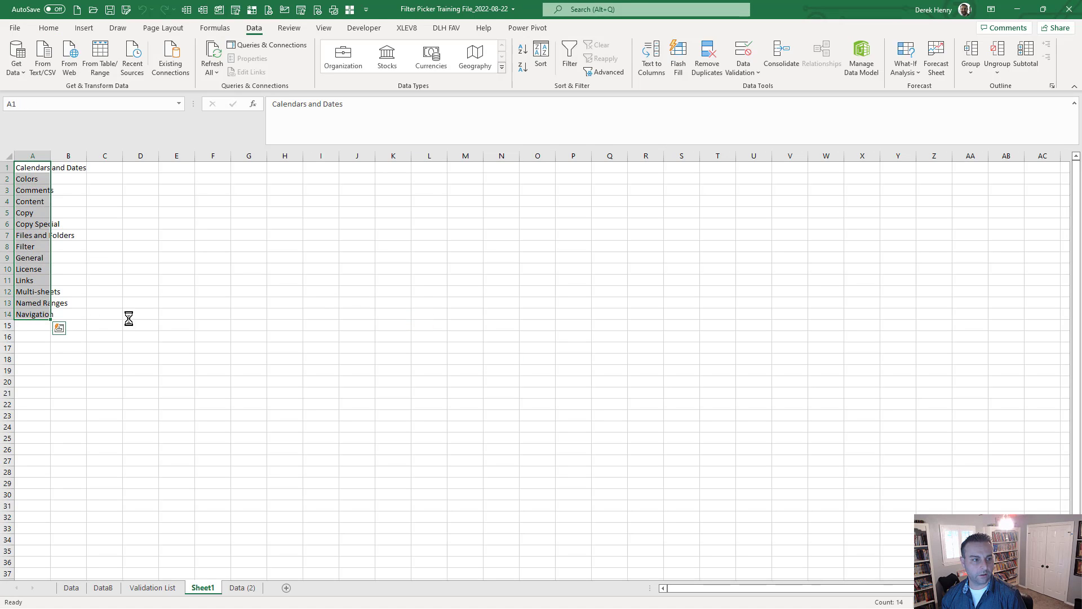
{"action": "key", "text": "ctrl+c"}
{"action": "key", "text": "ctrl+shift+c"}
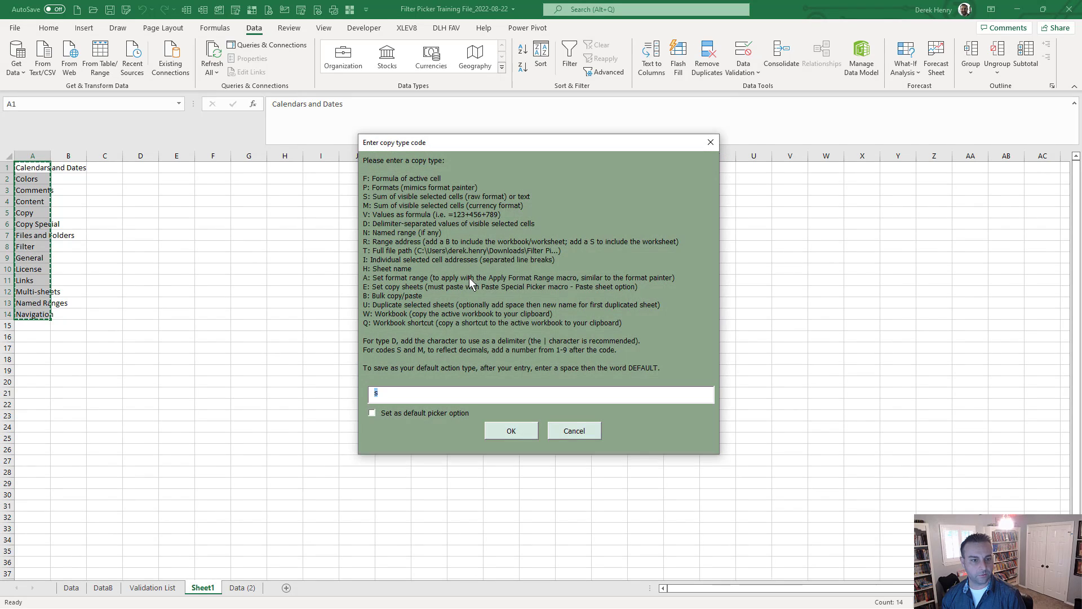
{"action": "type", "text": "d"}
{"action": "key", "text": "Return"}
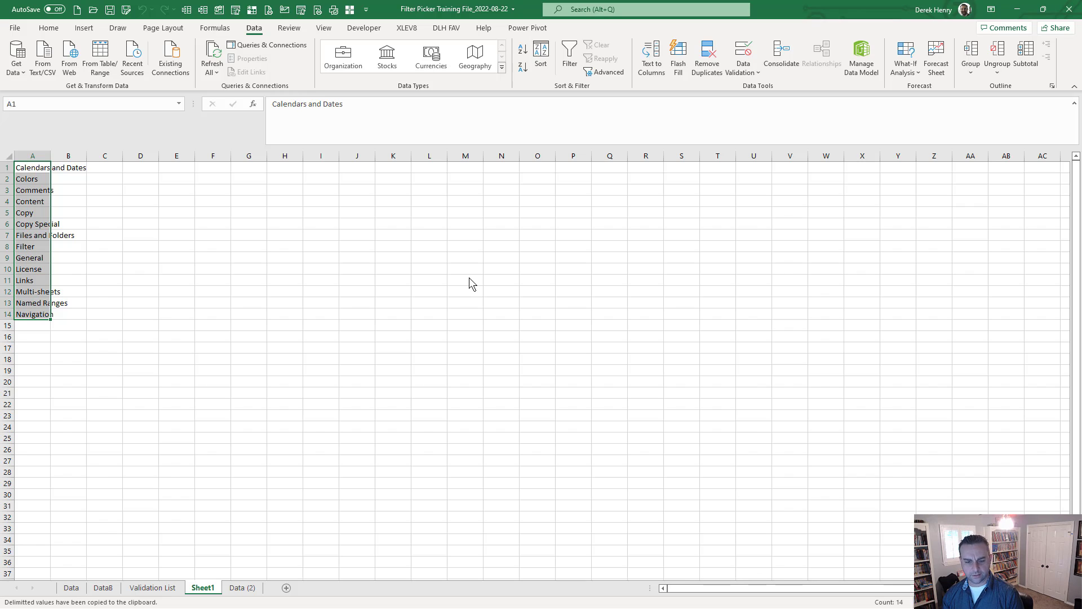
Paste the delimited text down the rows from V2 of the Data sheet, using code M and the direction and delimiter entry V|.
{"action": "left_click", "coordinate": [70, 588]}
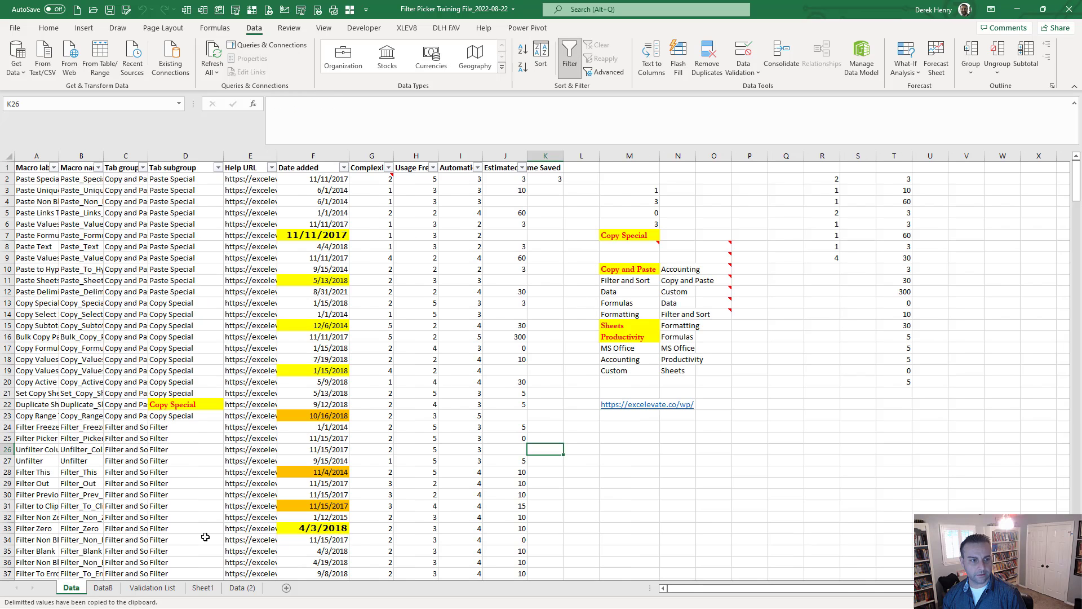
{"action": "left_click", "coordinate": [641, 447]}
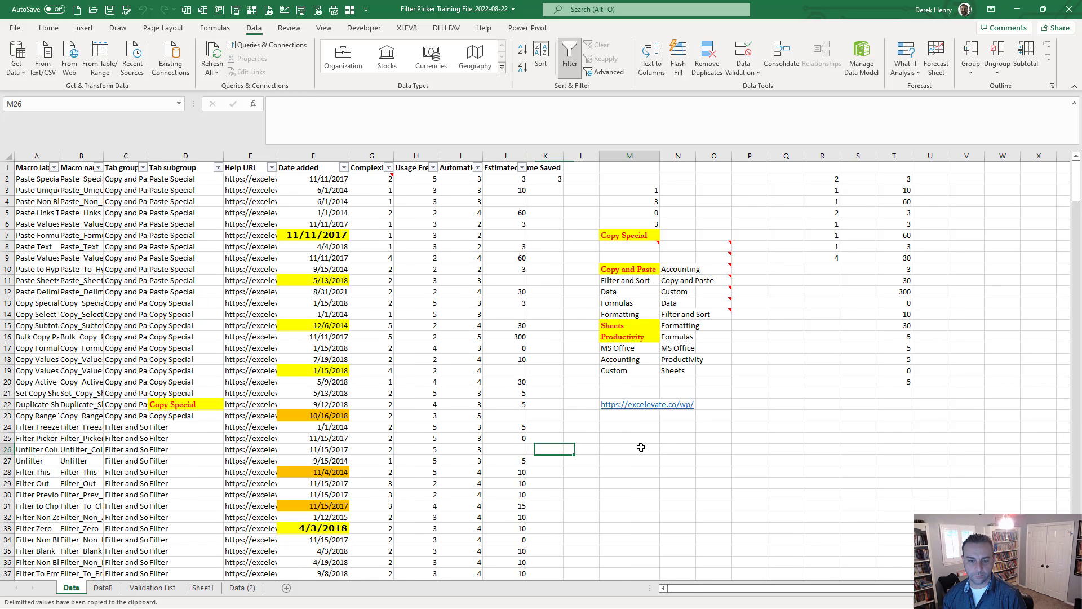
{"action": "left_click", "coordinate": [939, 224]}
{"action": "scroll", "coordinate": [936, 224], "scroll_direction": "right", "scroll_amount": 5}
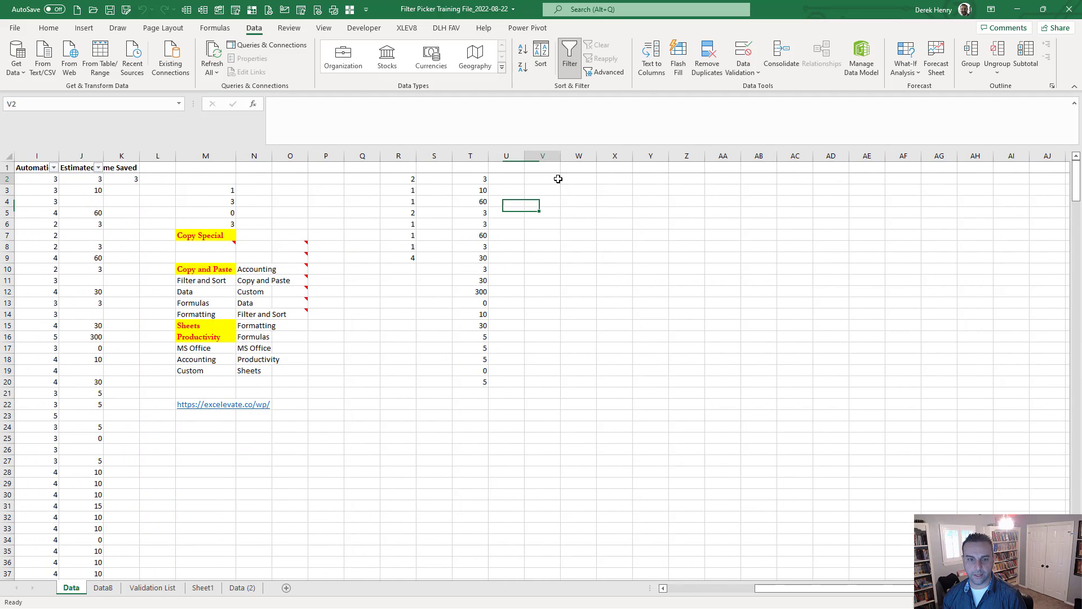
{"action": "left_click", "coordinate": [558, 178]}
{"action": "key", "text": "ctrl+shift+v"}
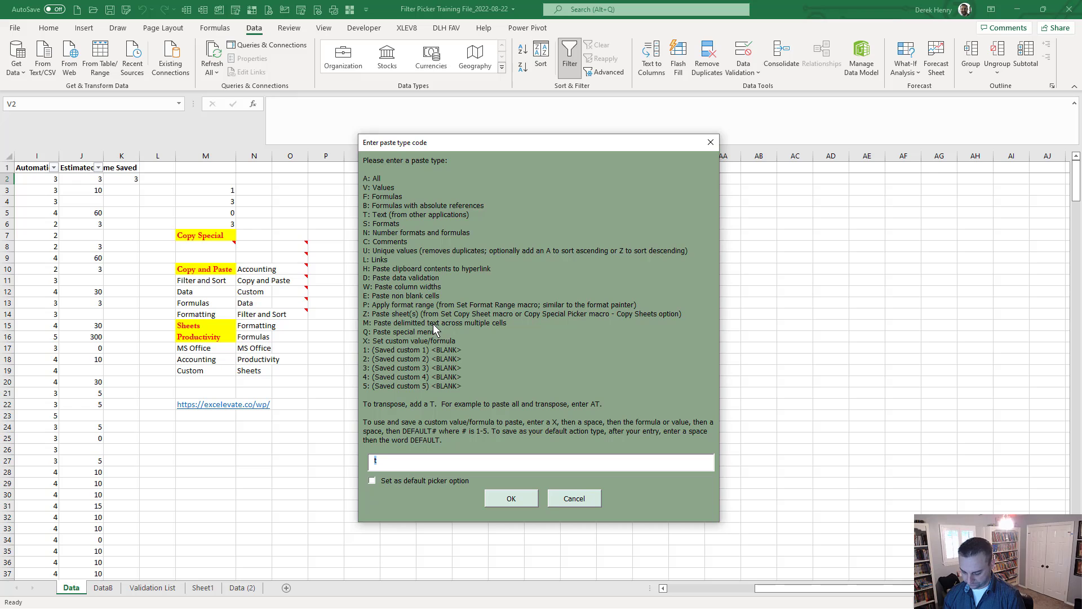
{"action": "type", "text": "m"}
{"action": "key", "text": "Return"}
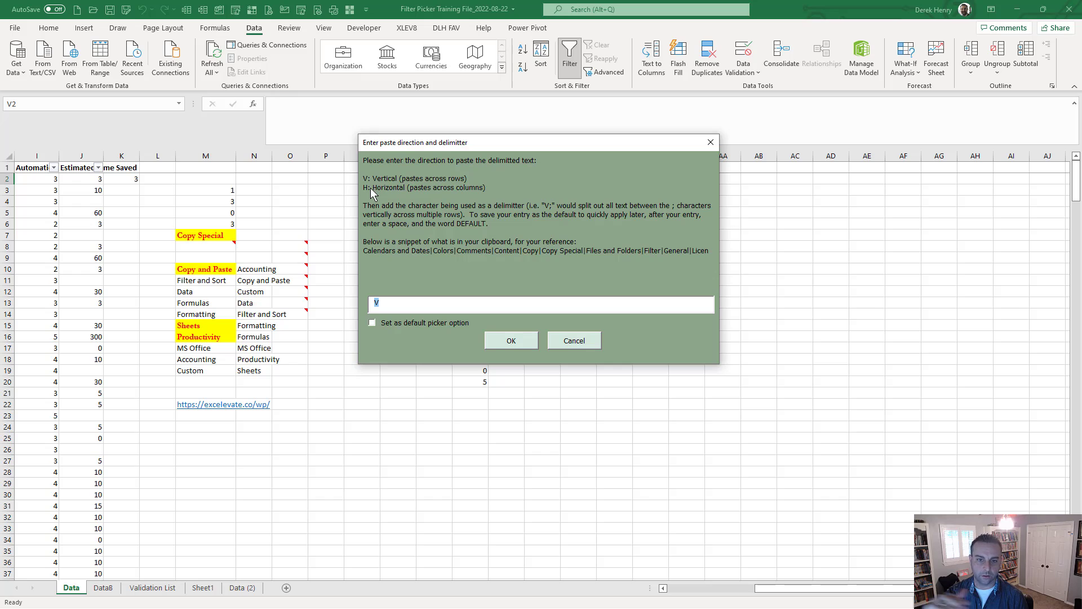
{"action": "left_click", "coordinate": [417, 303]}
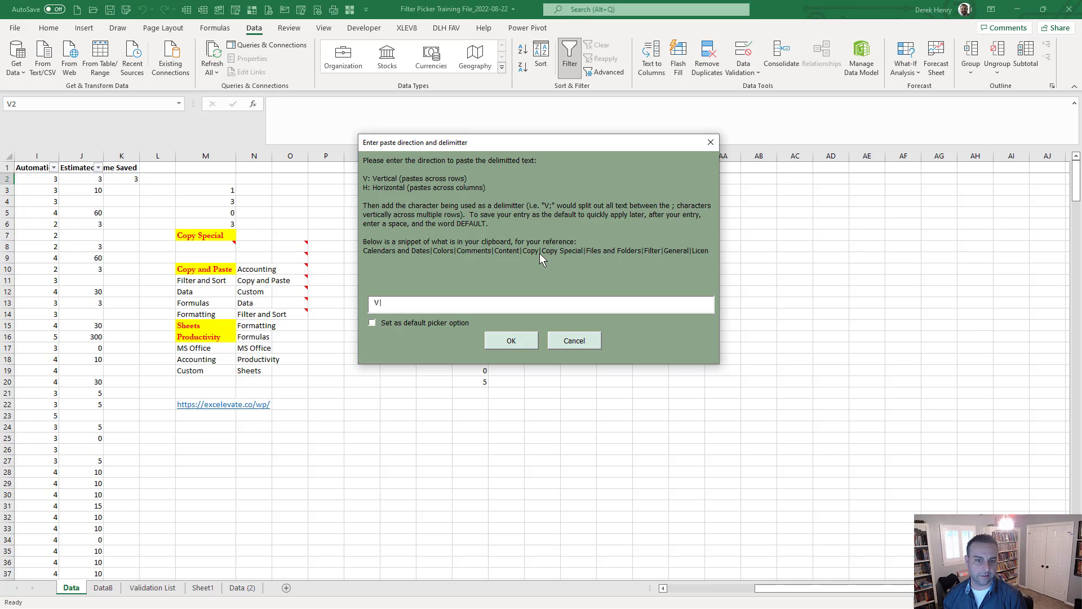
{"action": "key", "text": "Return"}
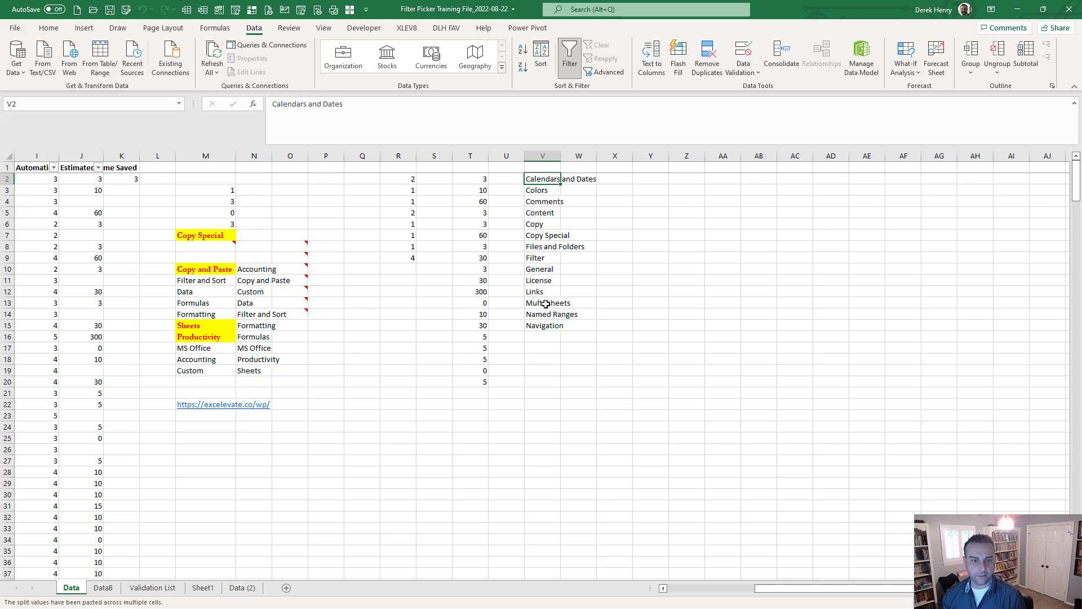
Paste the delimited text across the columns from V19, using paste code M and the direction and delimiter entry H|.
{"action": "left_click", "coordinate": [546, 371]}
{"action": "key", "text": "ctrl+shift+v"}
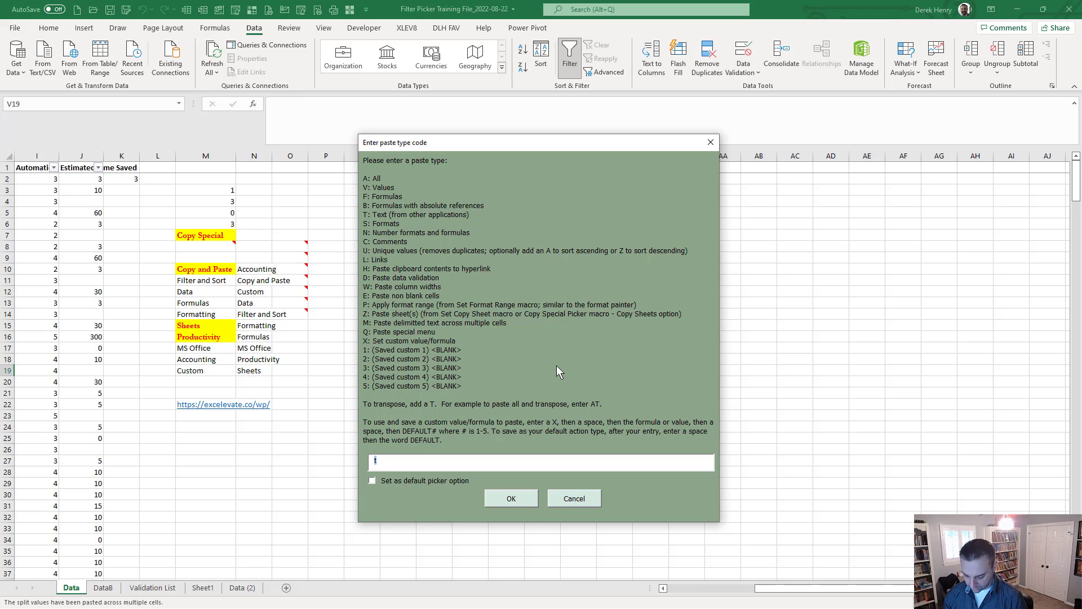
{"action": "type", "text": "m"}
{"action": "key", "text": "Return"}
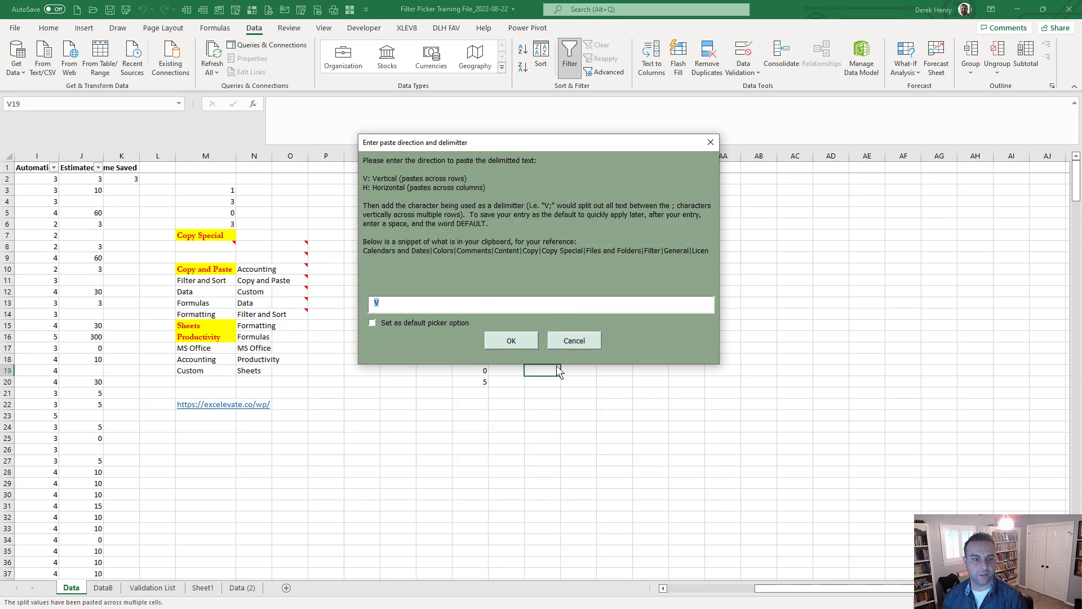
{"action": "type", "text": "h|"}
{"action": "key", "text": "Return"}
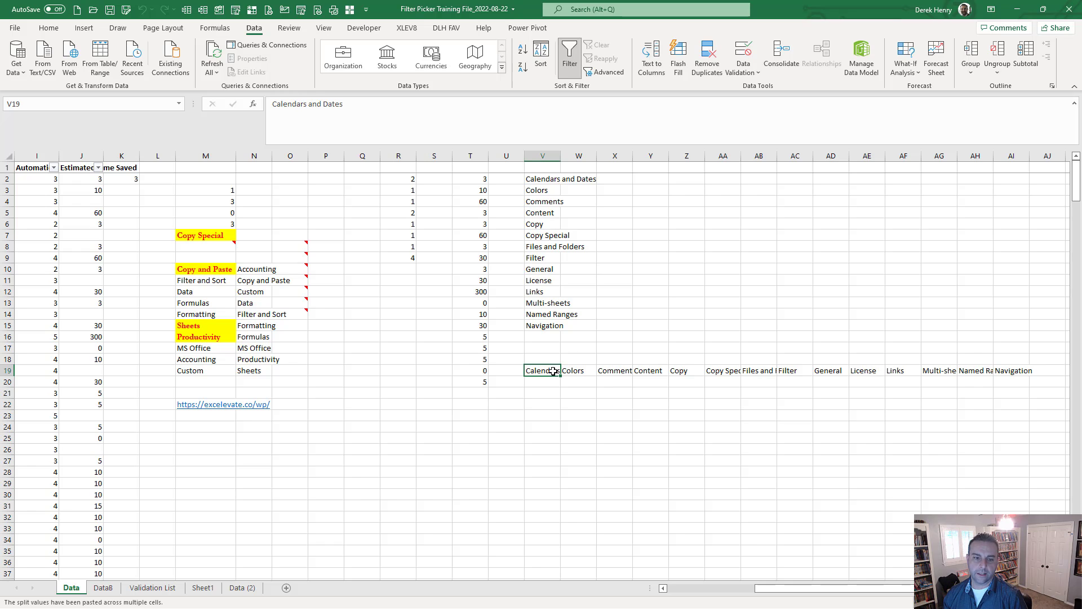
{"action": "left_click", "coordinate": [536, 403]}
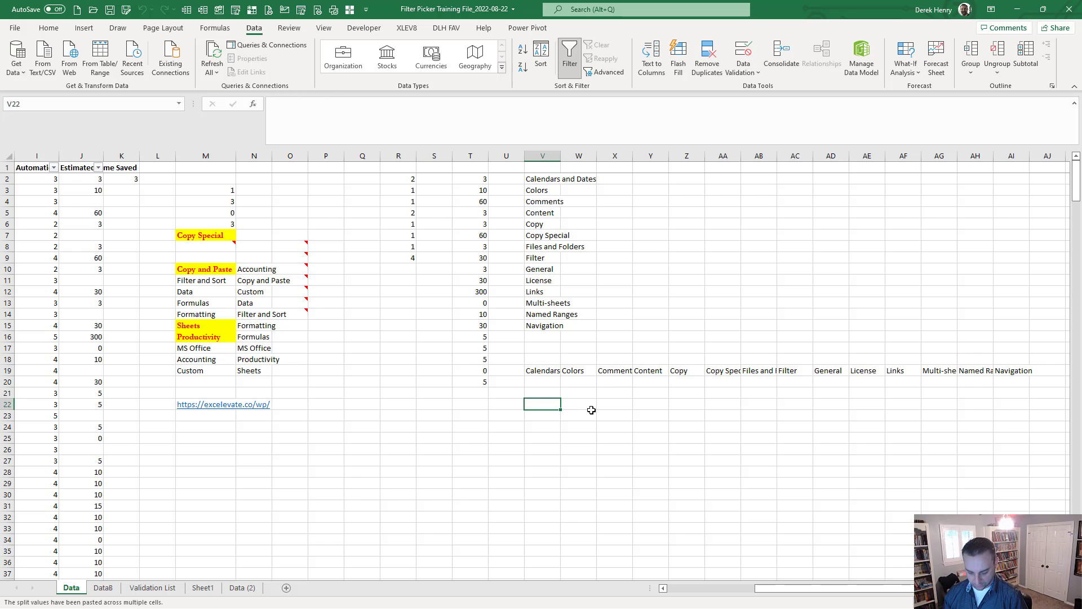
{"action": "key", "text": "ctrl+shift+v"}
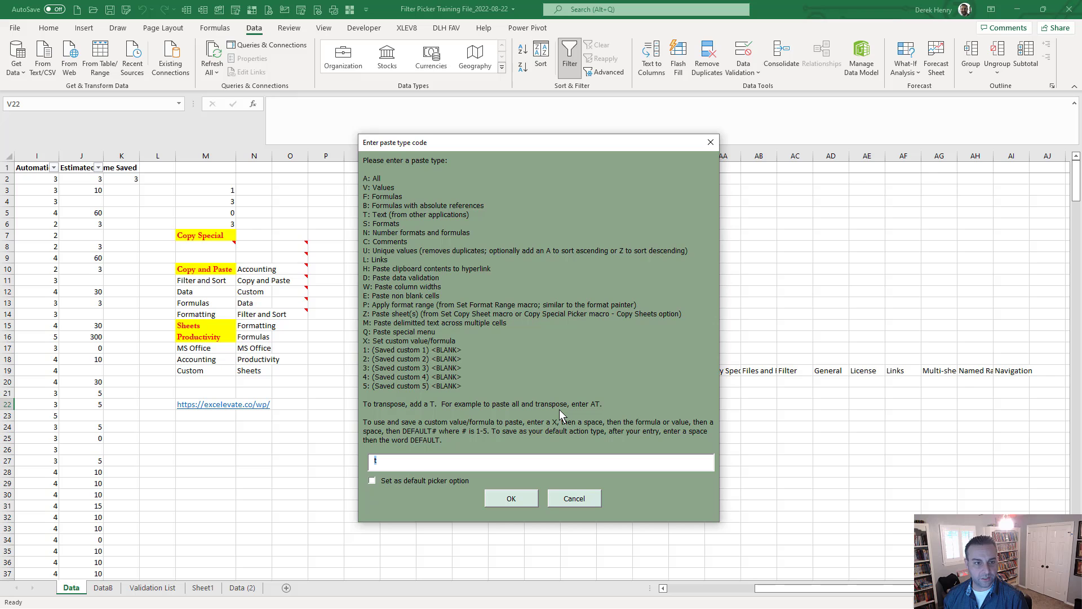
{"action": "key", "text": "Return"}
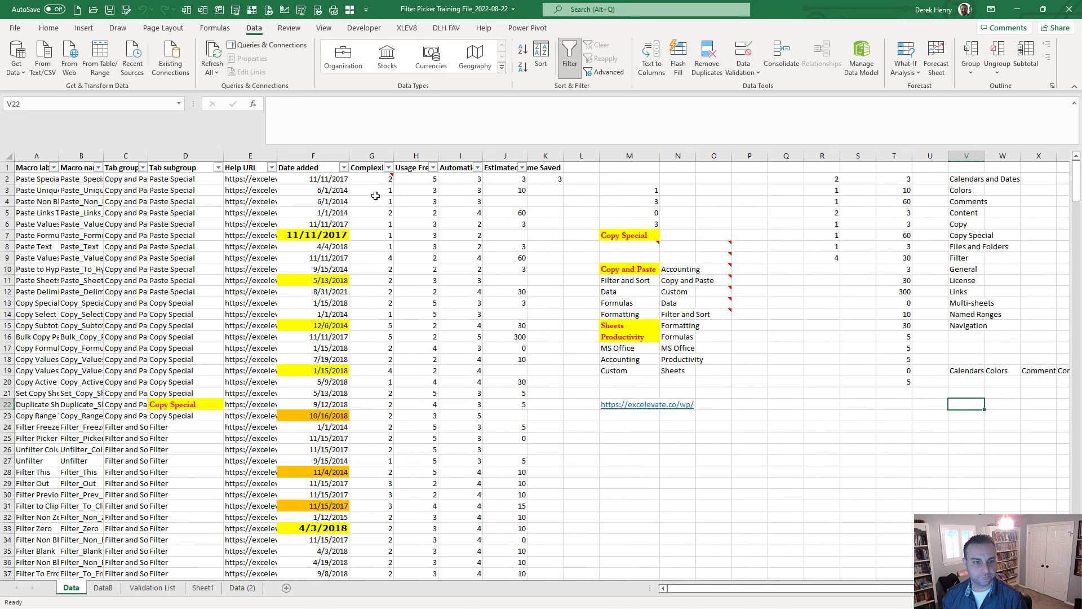
Copy the Complexity values in G3:G17 and paste everything transposed from M30, using paste code AT.
{"action": "left_click_drag", "start_coordinate": [373, 190], "coordinate": [374, 342]}
{"action": "key", "text": "ctrl+c"}
{"action": "left_click", "coordinate": [631, 499]}
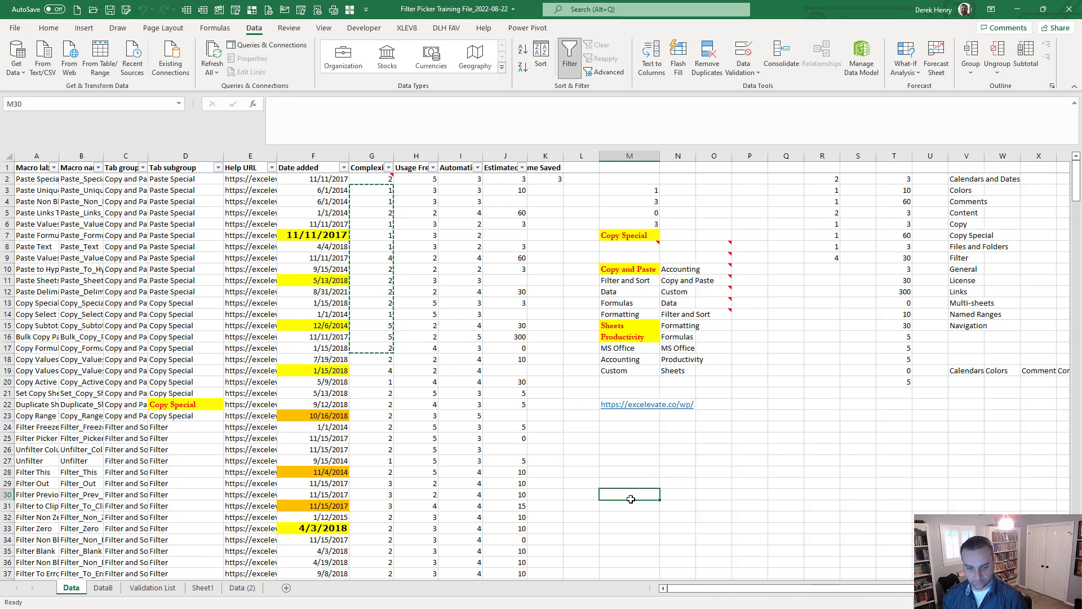
{"action": "key", "text": "ctrl+shift+v"}
{"action": "type", "text": "a"}
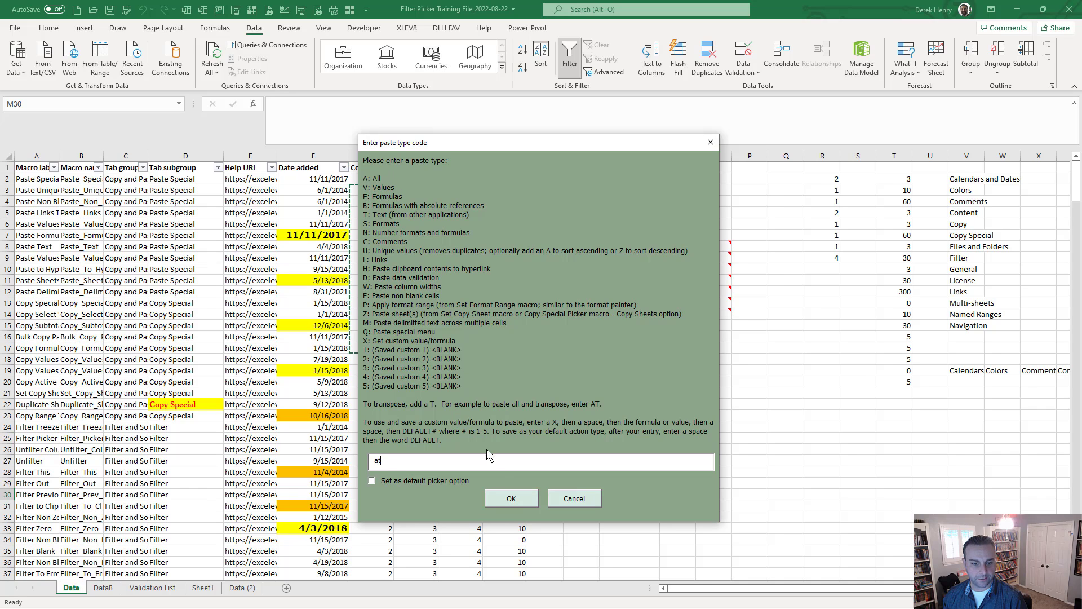
{"action": "left_click", "coordinate": [519, 508]}
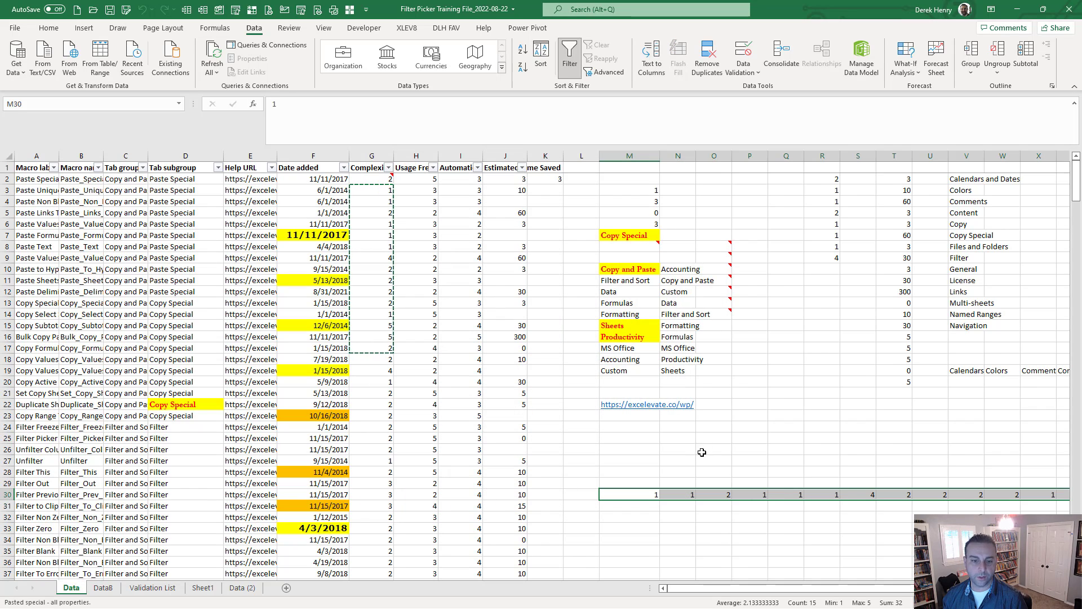
{"action": "left_click", "coordinate": [586, 447]}
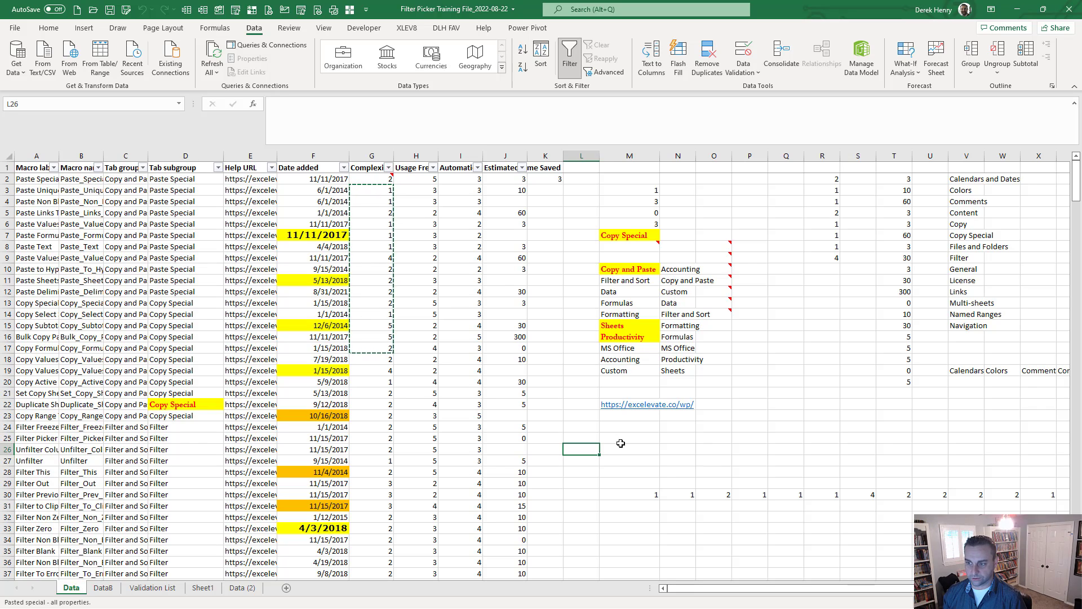
{"action": "key", "text": "Escape"}
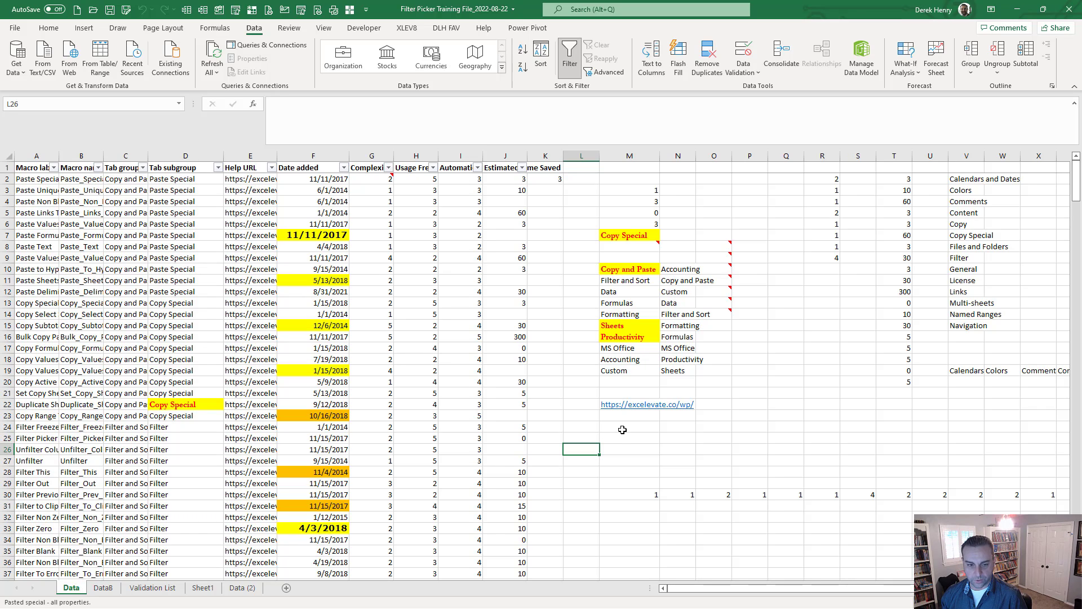
Copy the first six transposed values in M30:R30.
{"action": "key", "text": "Down"}
{"action": "key", "text": "Down"}
{"action": "key", "text": "Down"}
{"action": "key", "text": "Down"}
{"action": "key", "text": "Right"}
{"action": "key", "text": "shift+Right"}
{"action": "key", "text": "shift+Right"}
{"action": "key", "text": "shift+Right"}
{"action": "key", "text": "shift+Right"}
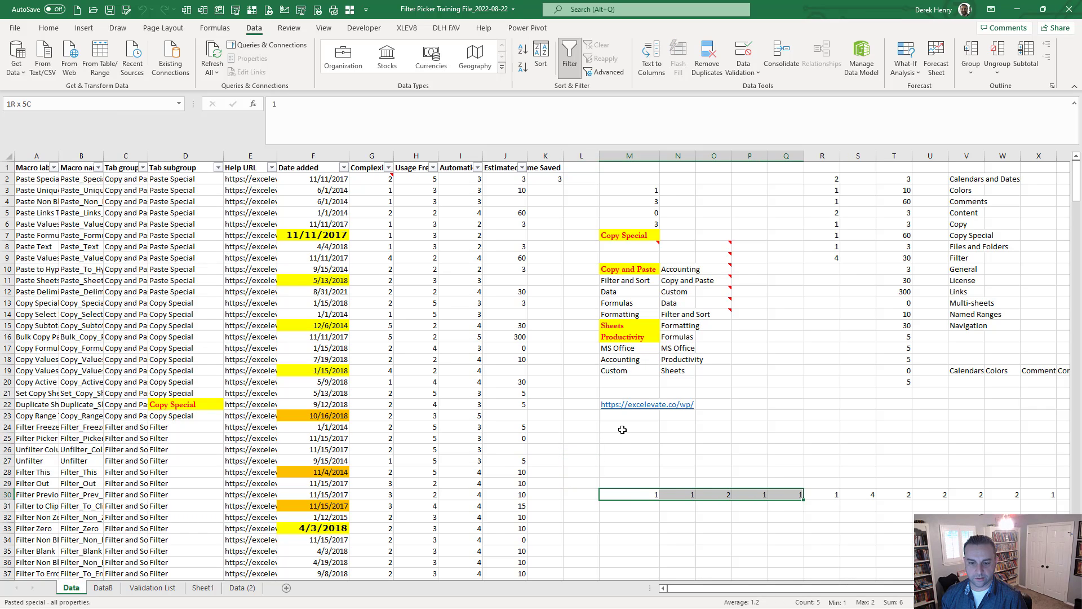
{"action": "key", "text": "shift+Right"}
{"action": "key", "text": "ctrl+c"}
Open the built-in Paste Special dialog for M27 with paste code Q, and close it without pasting.
{"action": "key", "text": "Up"}
{"action": "key", "text": "Up"}
{"action": "key", "text": "Up"}
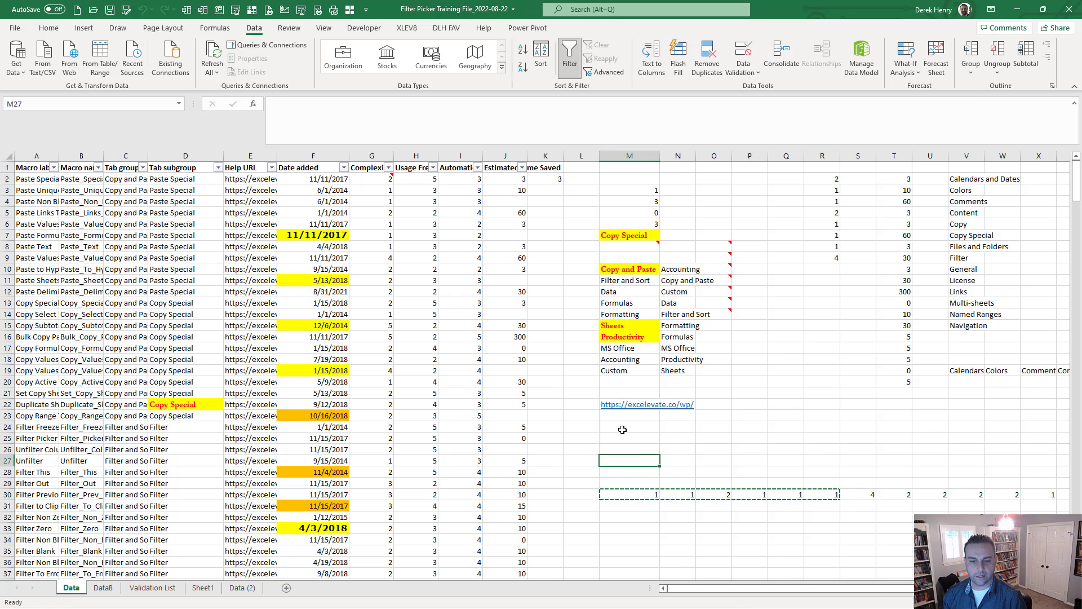
{"action": "key", "text": "ctrl+shift+v"}
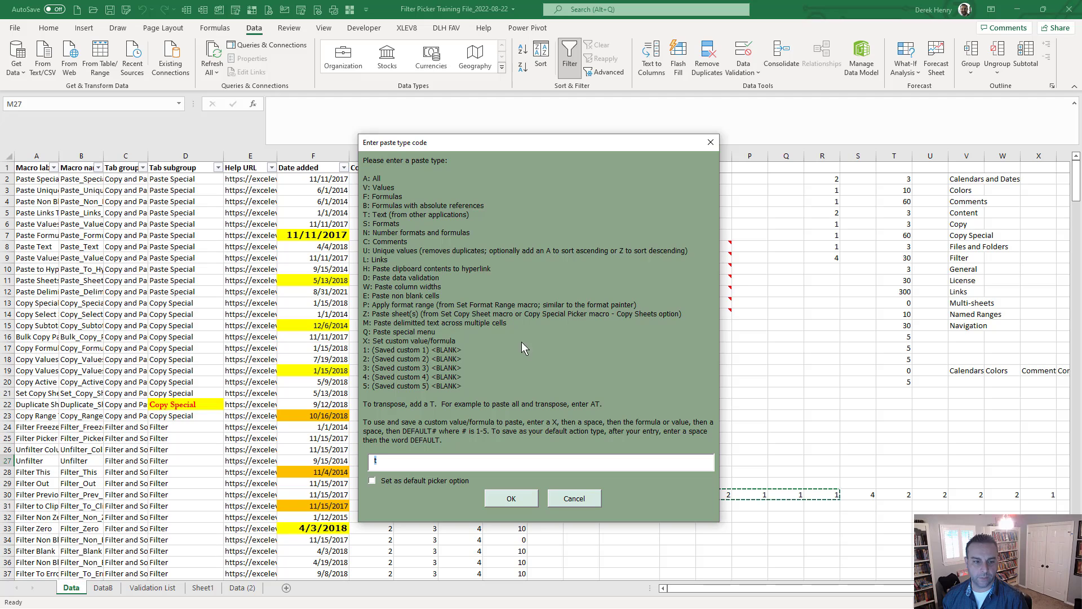
{"action": "type", "text": "q"}
{"action": "key", "text": "Return"}
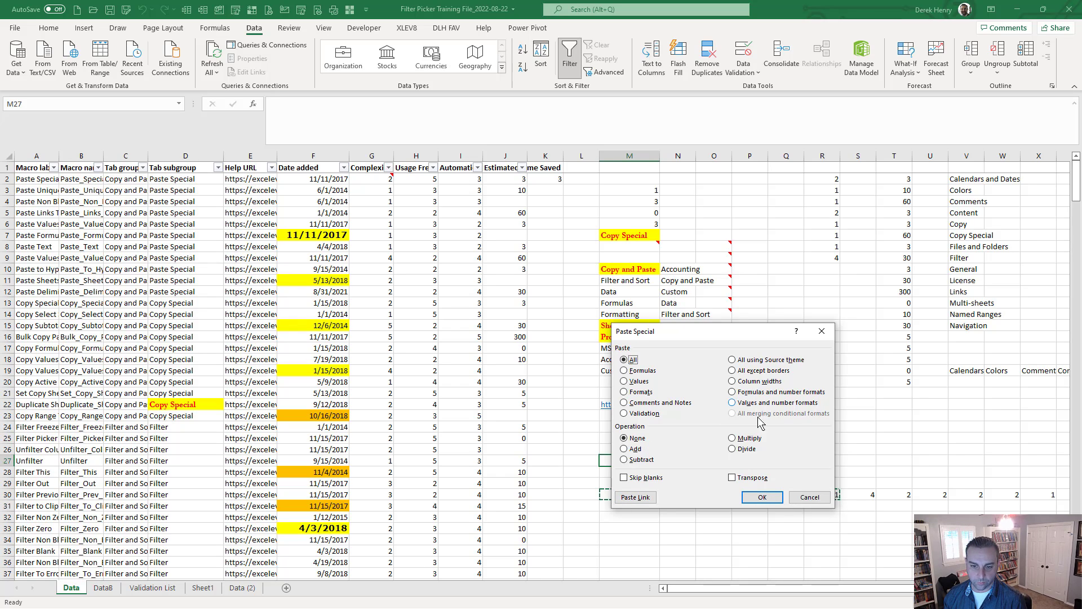
{"action": "left_click", "coordinate": [810, 497]}
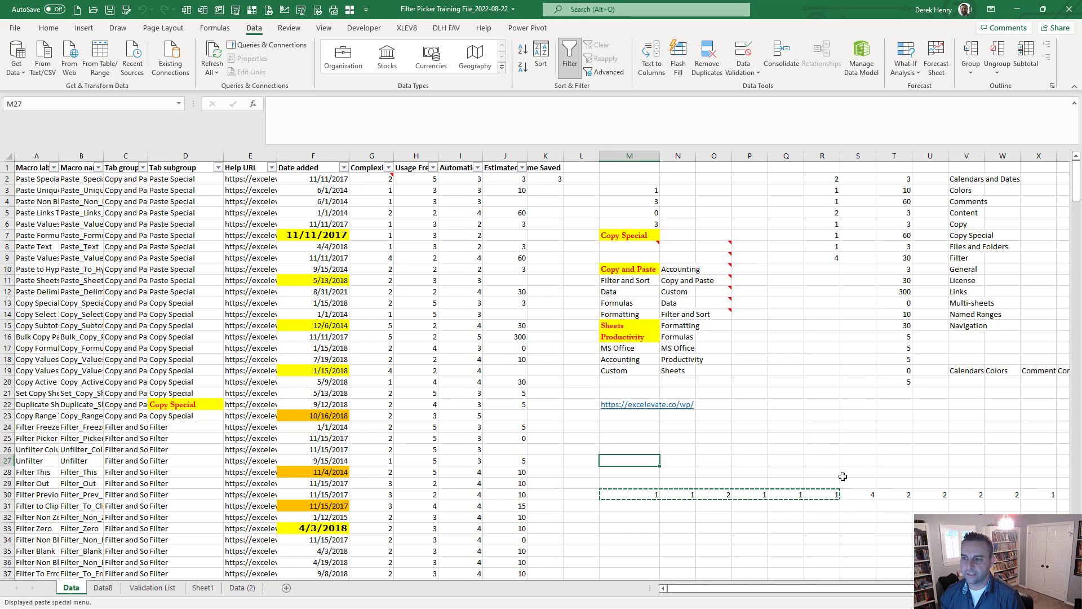
{"action": "left_click", "coordinate": [765, 439]}
{"action": "key", "text": "Escape"}
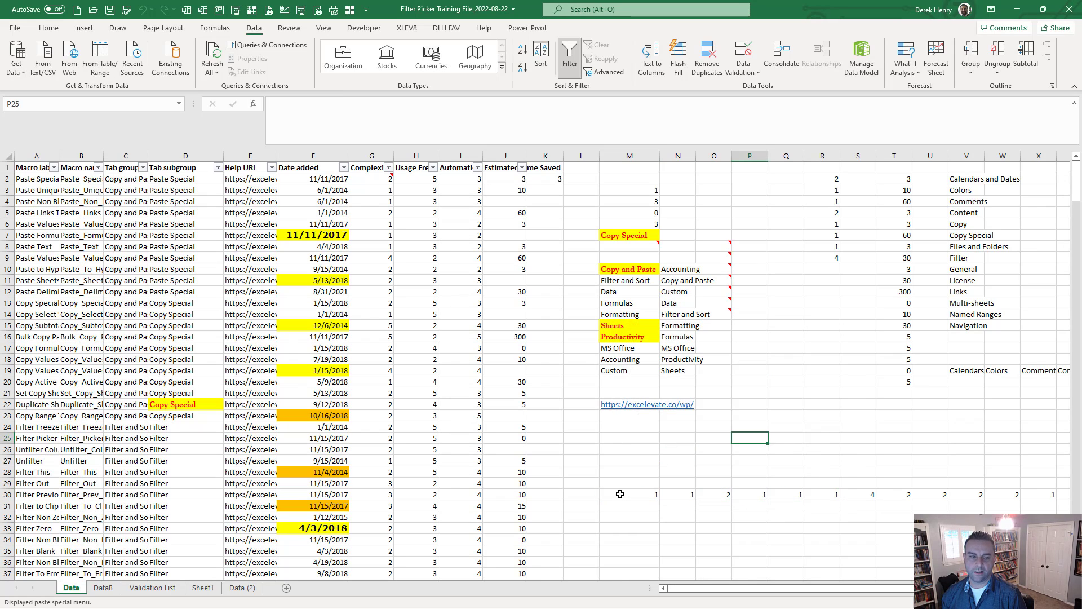
Save HELLO WORLD! as custom paste value 1 with the picker entry X HELLO WORLD! DEFAULT1.
{"action": "left_click_drag", "start_coordinate": [569, 460], "coordinate": [573, 453]}
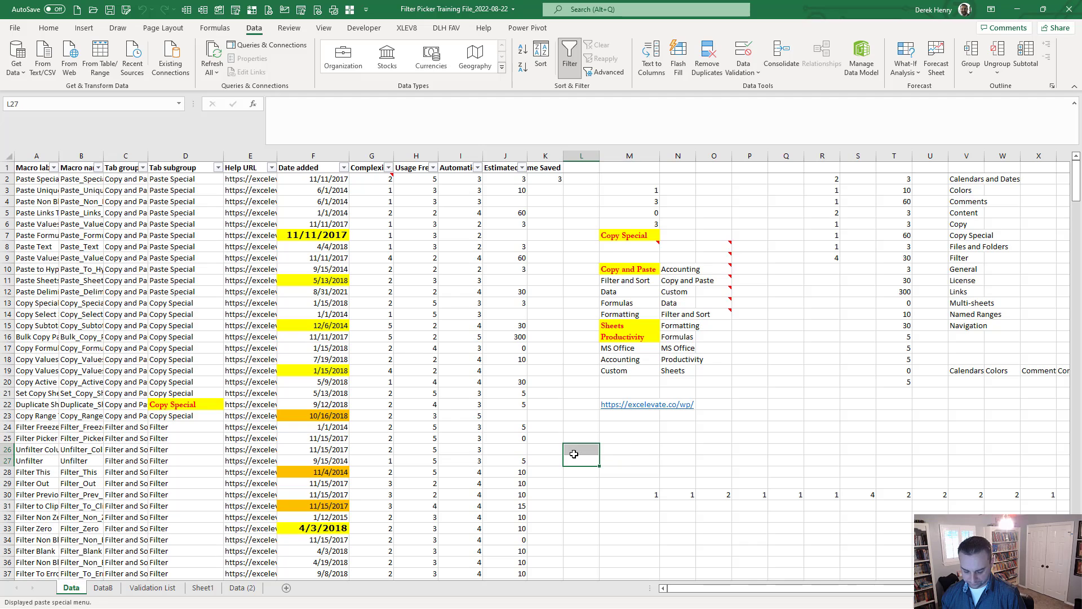
{"action": "key", "text": "ctrl+shift+v"}
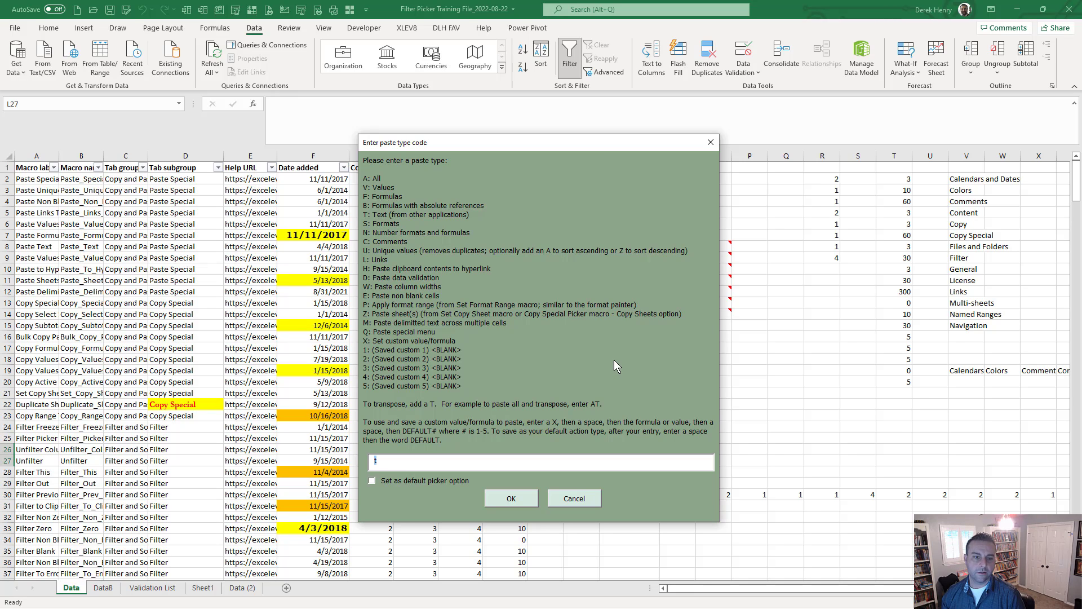
{"action": "type", "text": "X"}
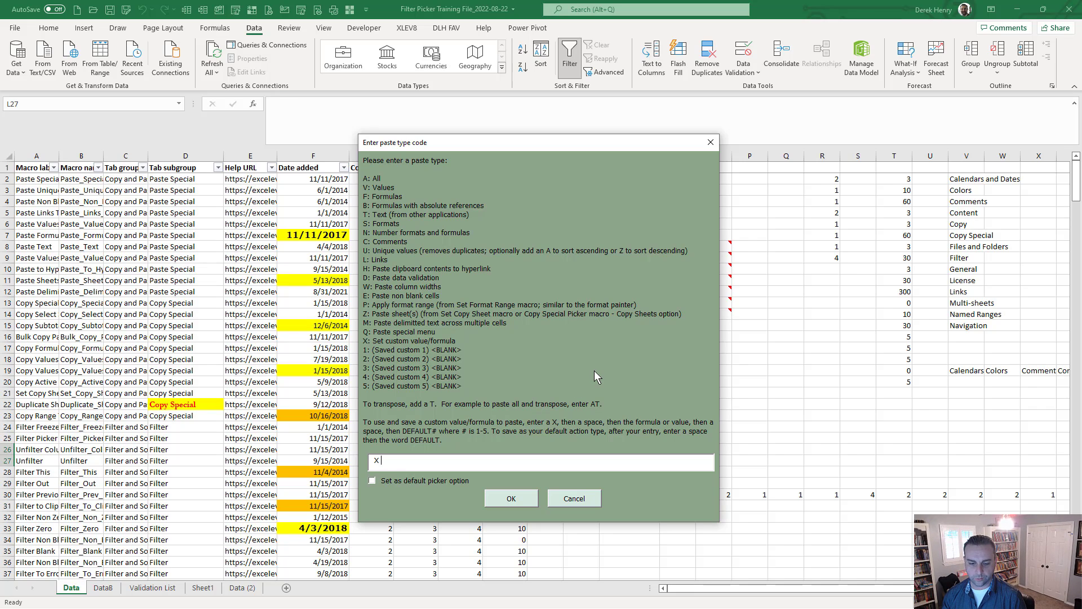
{"action": "type", "text": " HELLO WOR"}
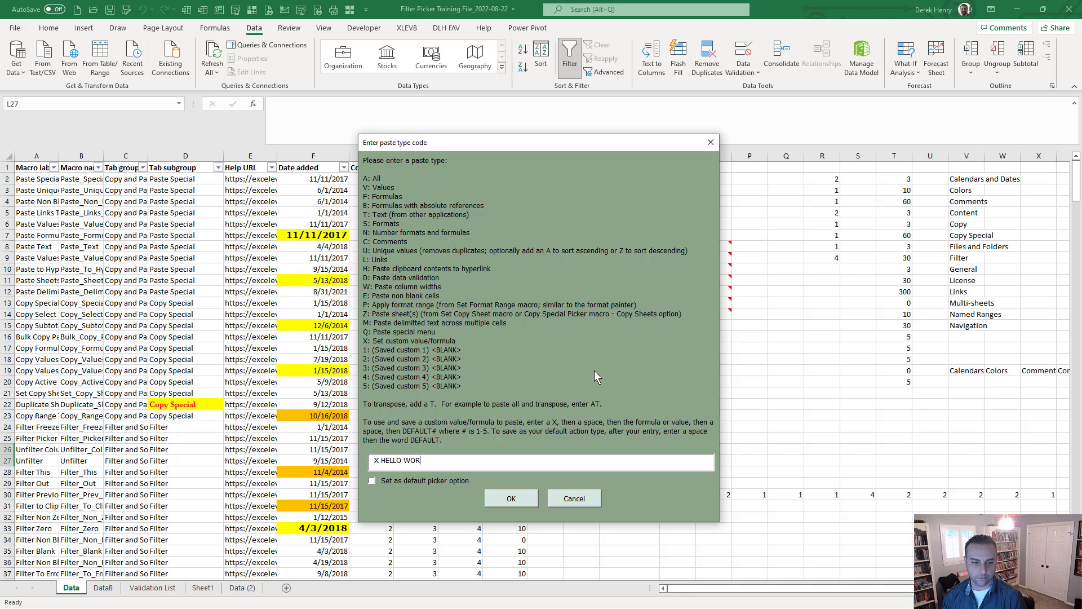
{"action": "type", "text": "LD! DEFAULT"}
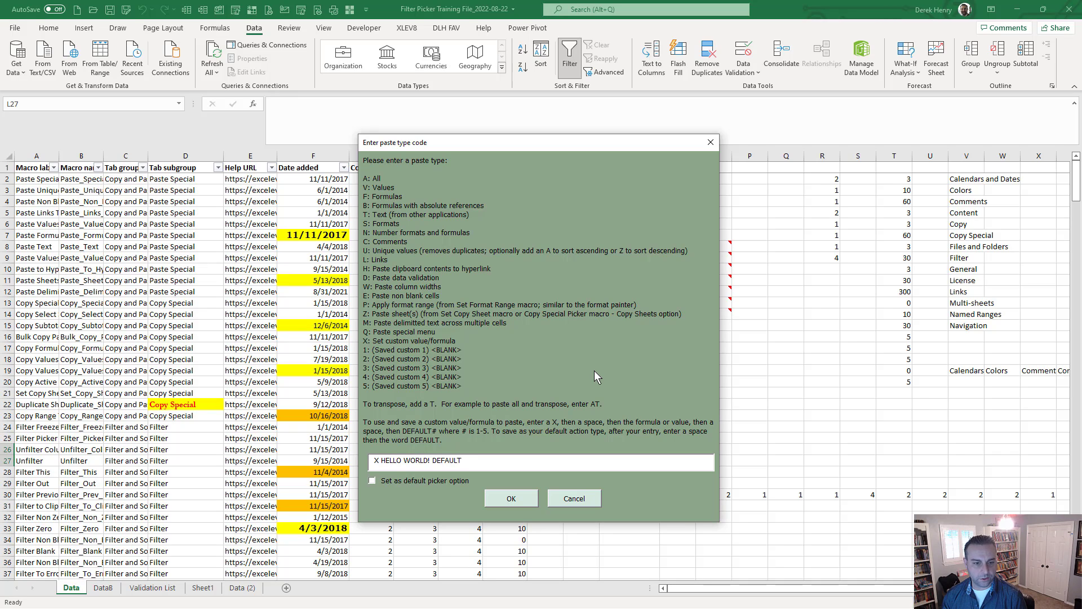
{"action": "type", "text": "1"}
{"action": "left_click", "coordinate": [511, 499]}
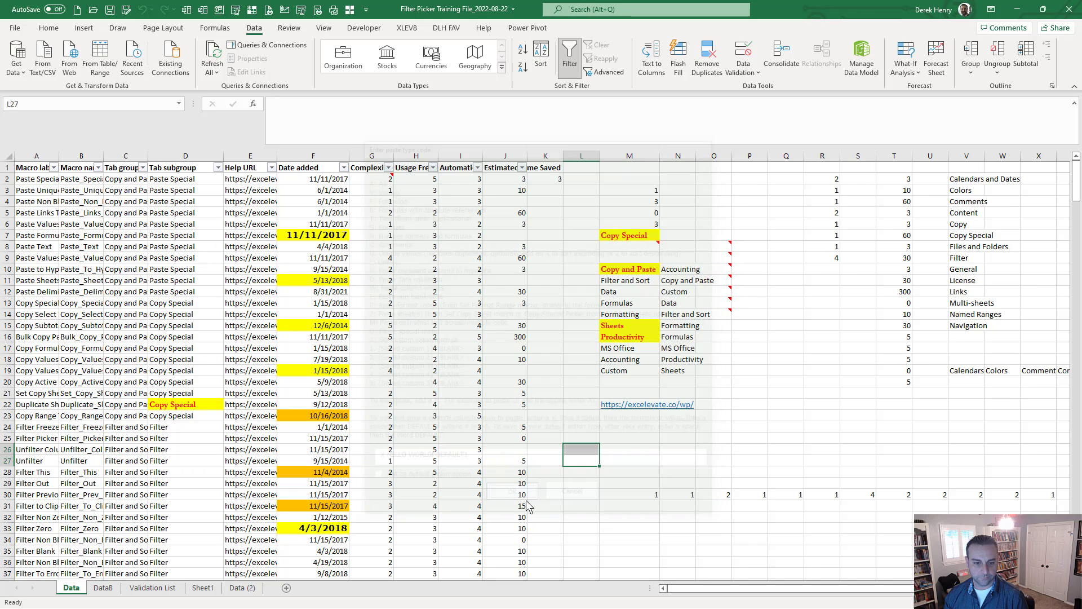
Paste the saved custom value 1 into L32 with paste code 1.
{"action": "left_click", "coordinate": [580, 517]}
{"action": "key", "text": "ctrl+shift+v"}
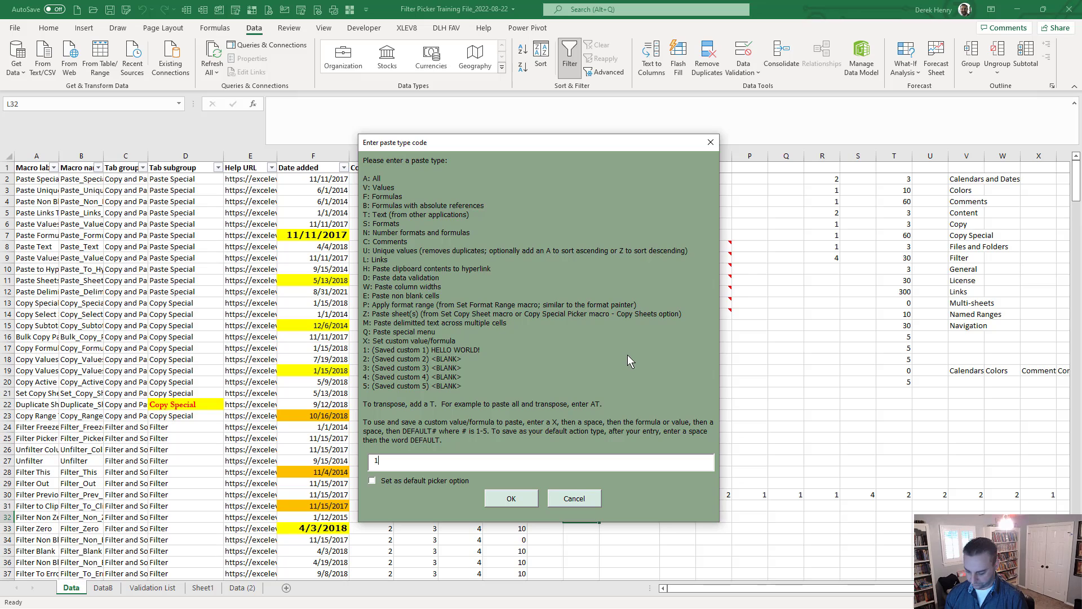
{"action": "key", "text": "Return"}
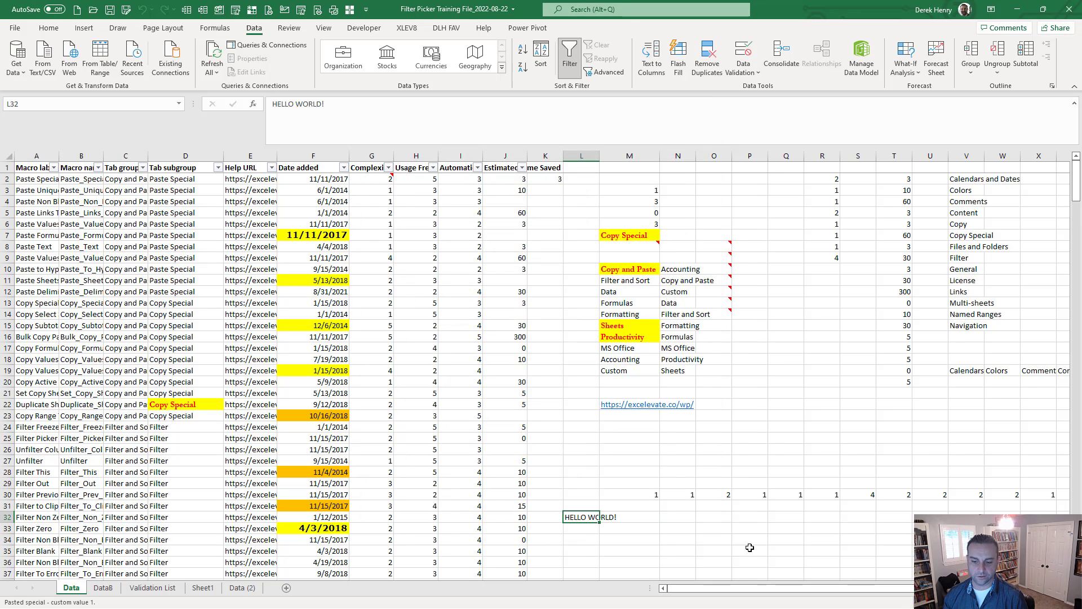